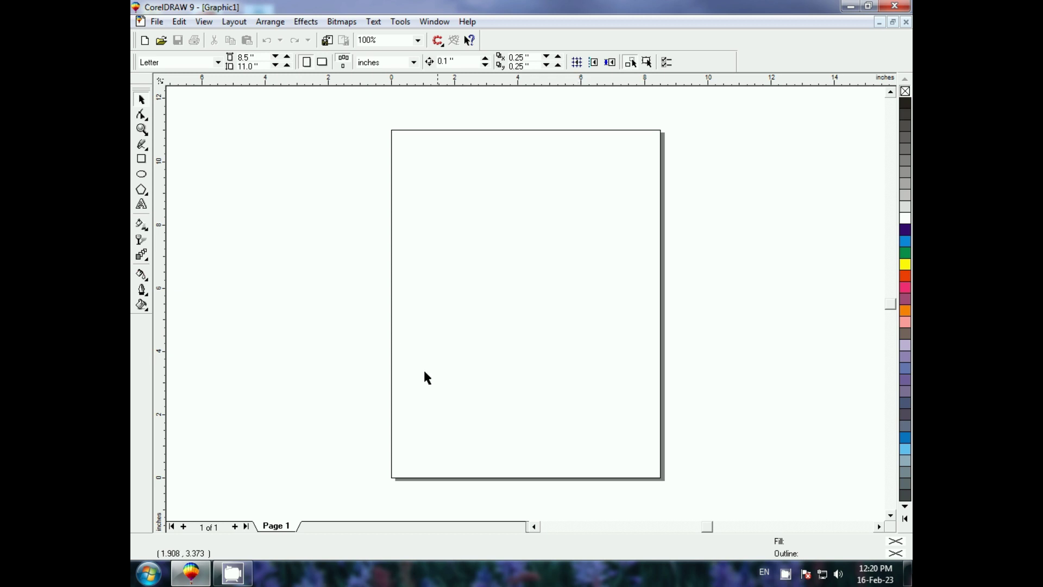
- Switch to the Rectangle tool with F6
{"action": "key", "text": "F6"}
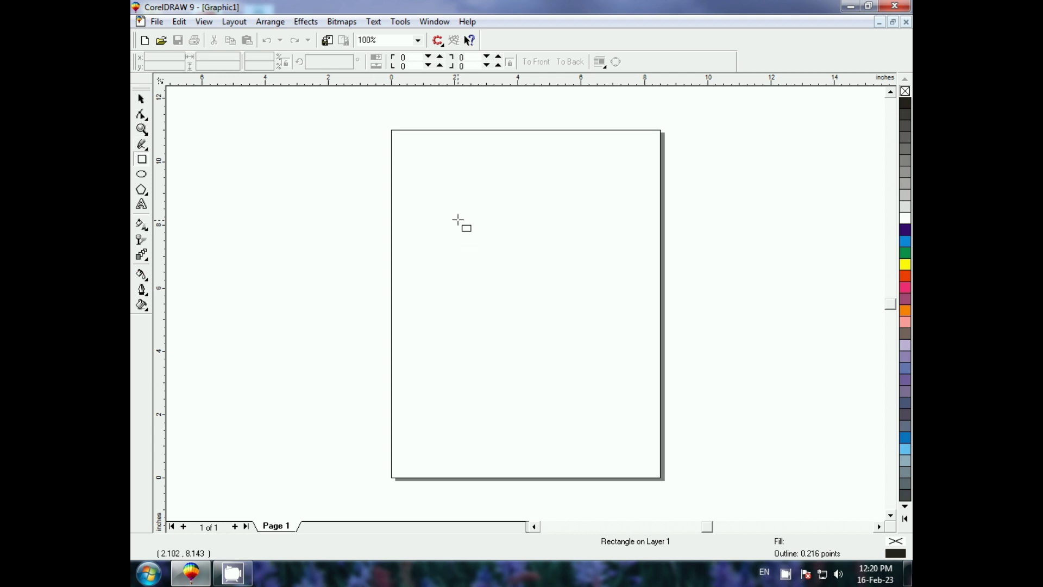
- Draw a square and rotate it 45° into a diamond
{"action": "left_click_drag", "start_coordinate": [457, 217], "coordinate": [547, 306]}
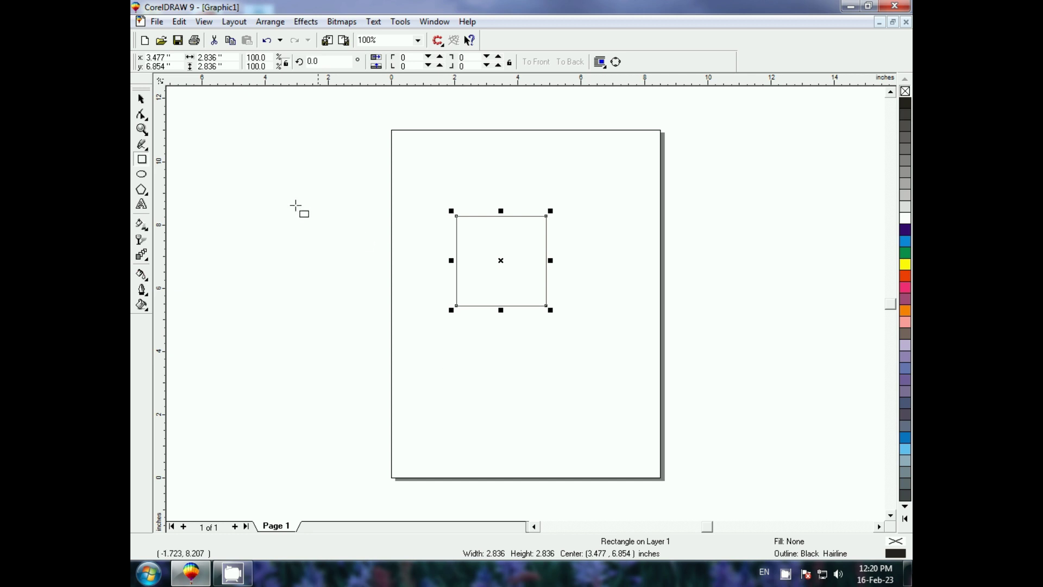
{"action": "left_click", "coordinate": [326, 61]}
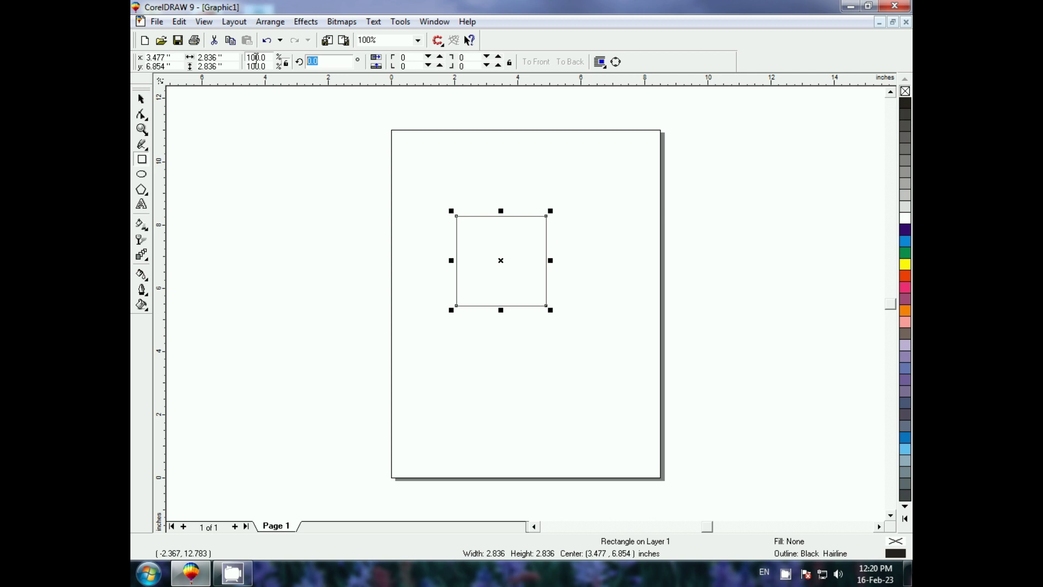
{"action": "type", "text": "45"}
{"action": "key", "text": "Return"}
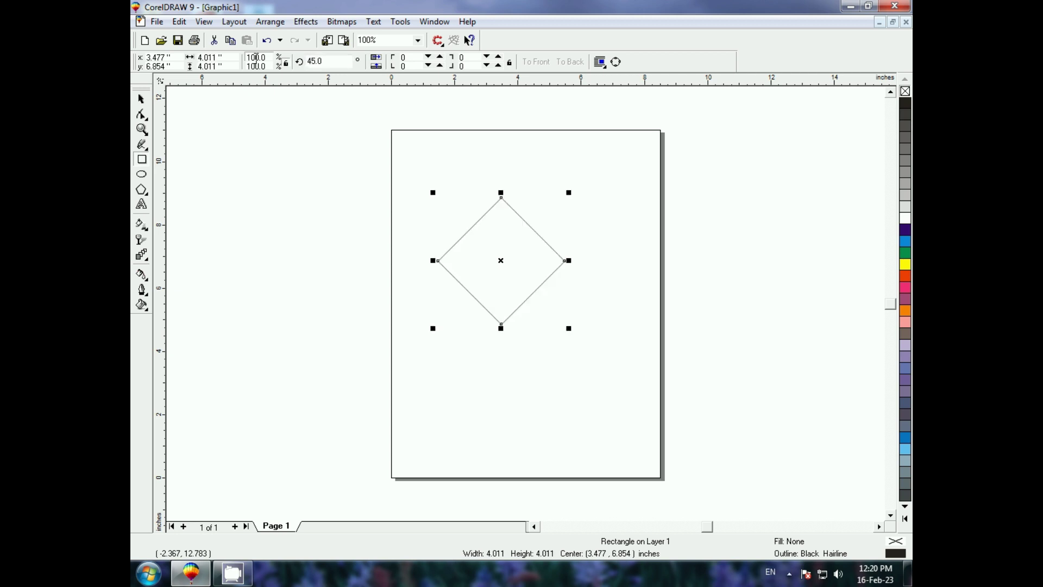
- Shrink the diamond to about 2.3 inches and place an overlapping copy to its right
{"action": "key", "text": "shift+F2"}
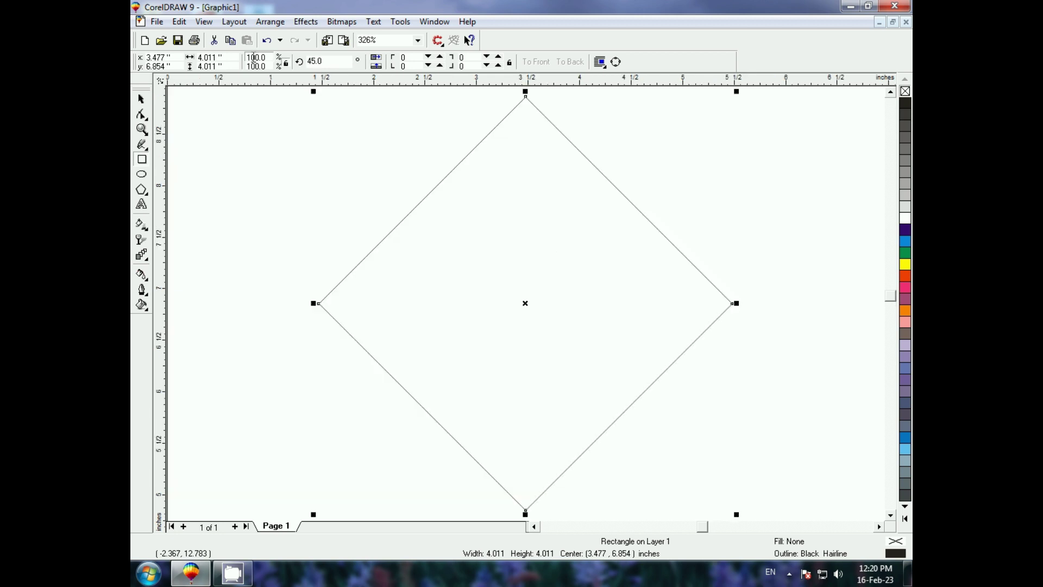
{"action": "key", "text": "F3"}
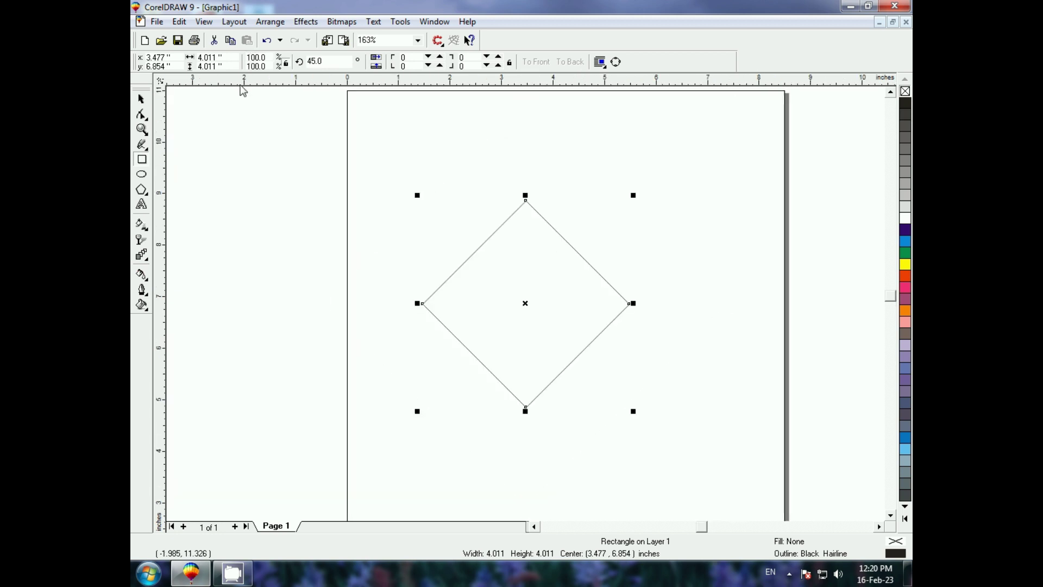
{"action": "left_click_drag", "start_coordinate": [630, 411], "coordinate": [609, 383]}
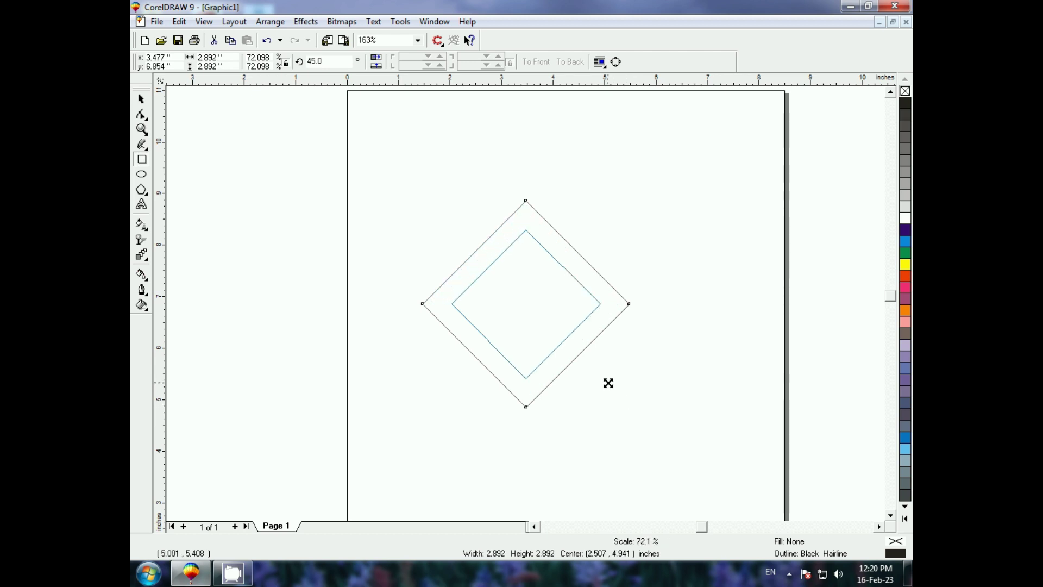
{"action": "left_click_drag", "start_coordinate": [609, 383], "coordinate": [591, 368]}
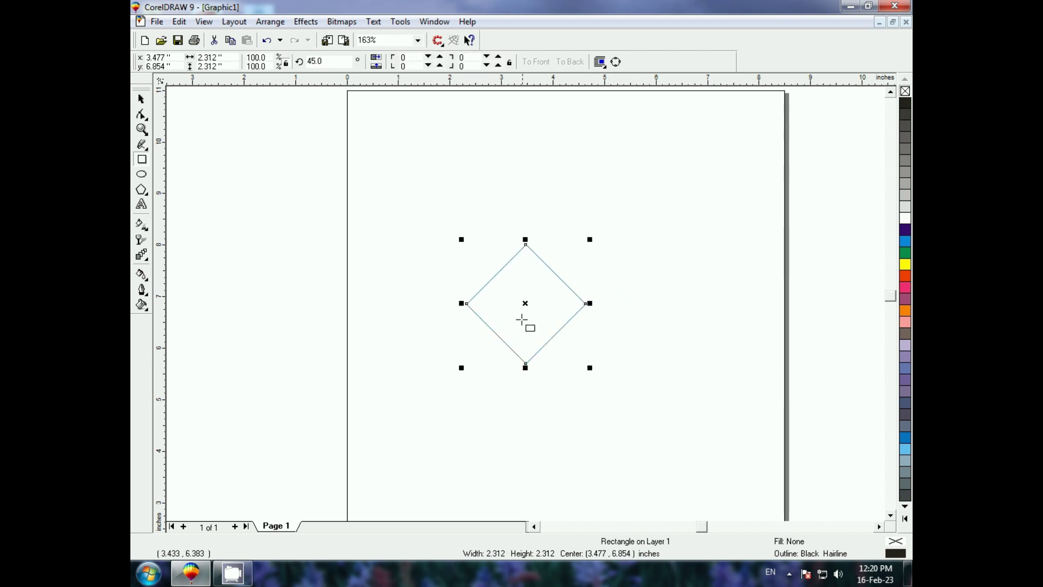
{"action": "left_click_drag", "start_coordinate": [524, 304], "coordinate": [582, 305]}
{"action": "left_click", "coordinate": [541, 412]}
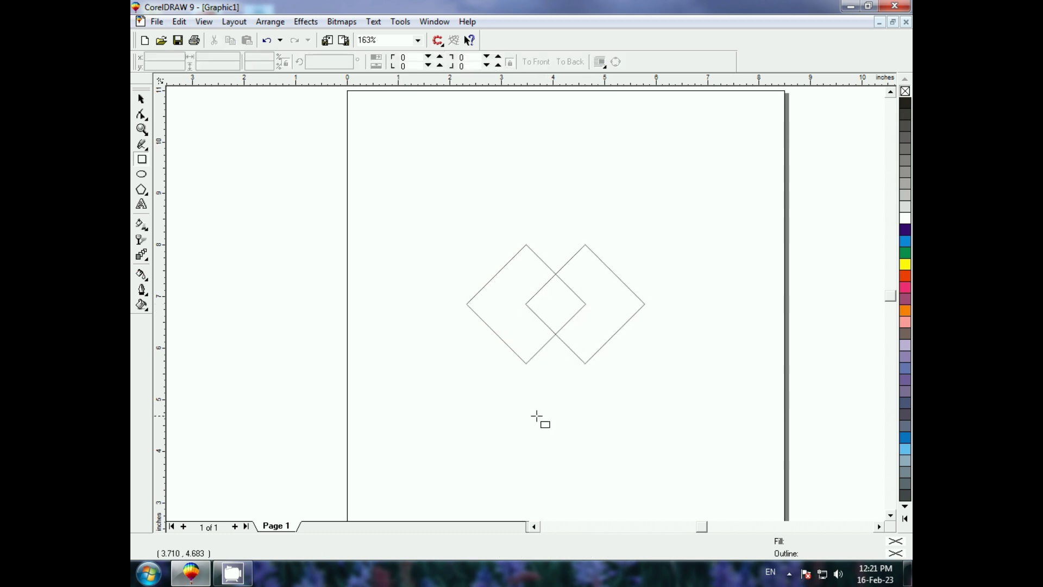
- Make smaller copies of both diamonds inside the originals
{"action": "left_click", "coordinate": [142, 99]}
{"action": "left_click_drag", "start_coordinate": [409, 197], "coordinate": [714, 435]}
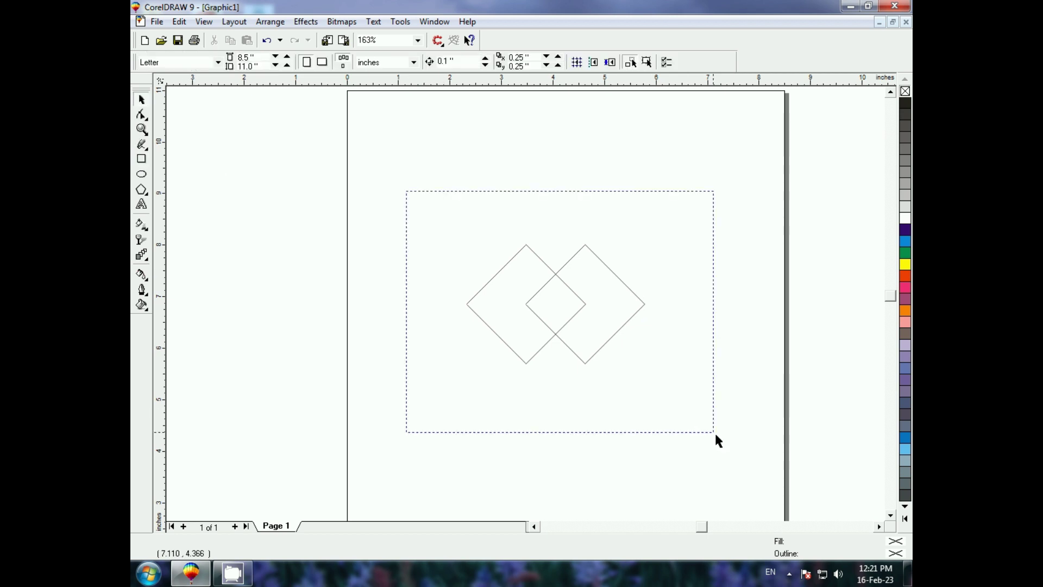
{"action": "left_click_drag", "start_coordinate": [649, 368], "coordinate": [634, 356]}
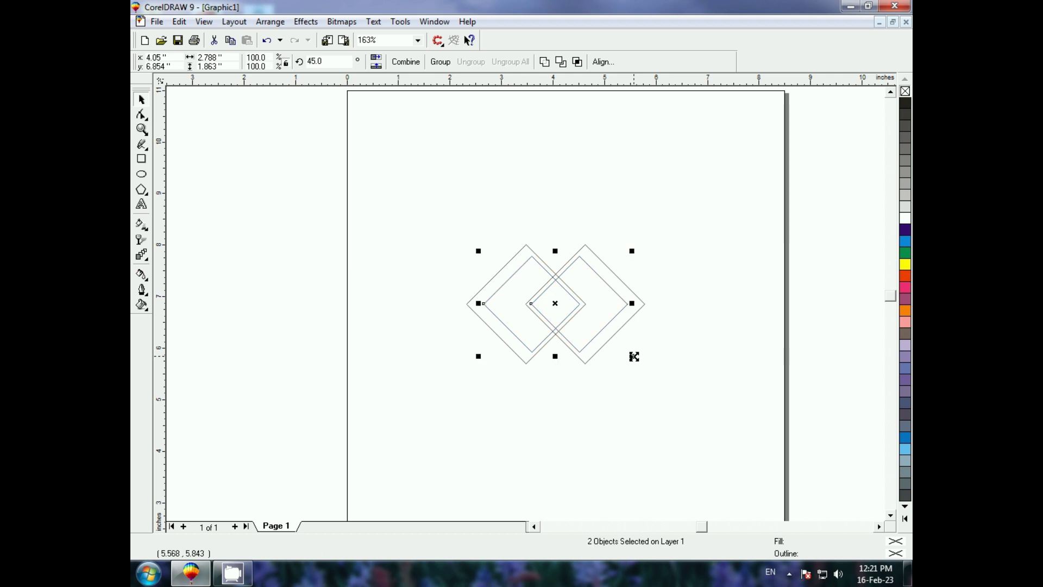
{"action": "left_click", "coordinate": [403, 210]}
- Fill all four diamonds red with yellow outlines and combine them into one curve
{"action": "left_click_drag", "start_coordinate": [403, 211], "coordinate": [725, 438]}
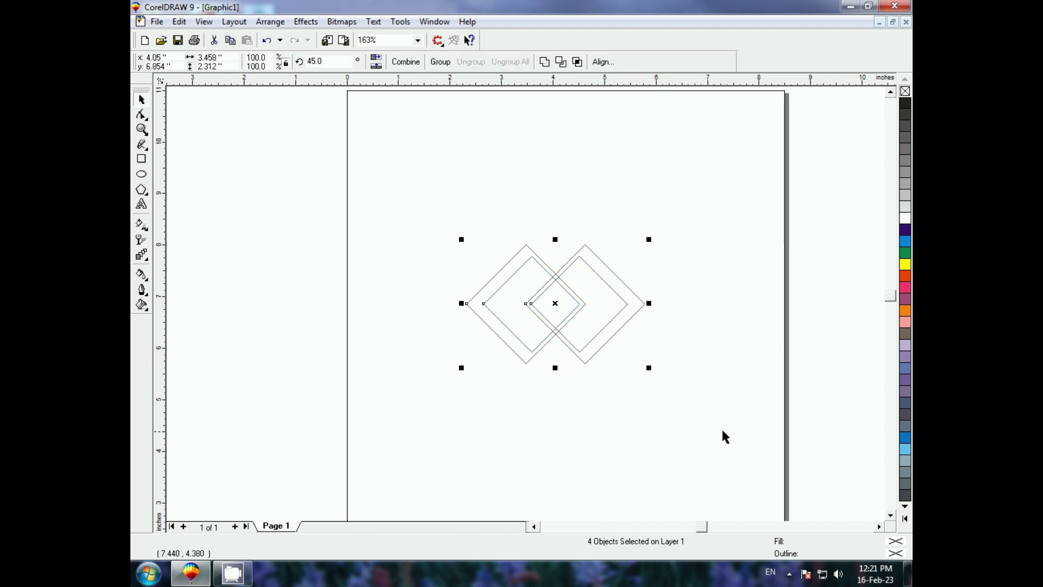
{"action": "left_click", "coordinate": [906, 277]}
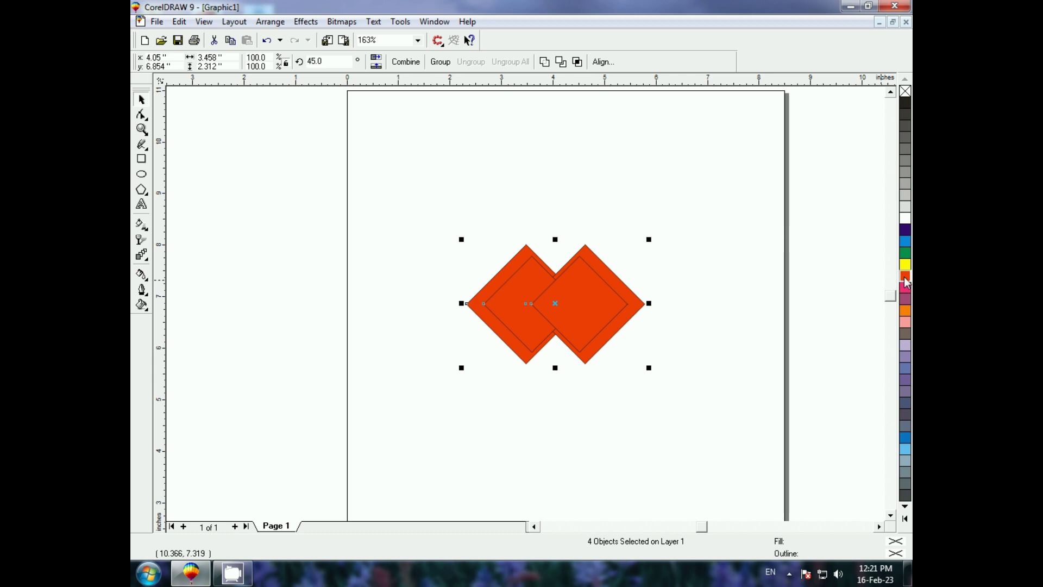
{"action": "right_click", "coordinate": [906, 266]}
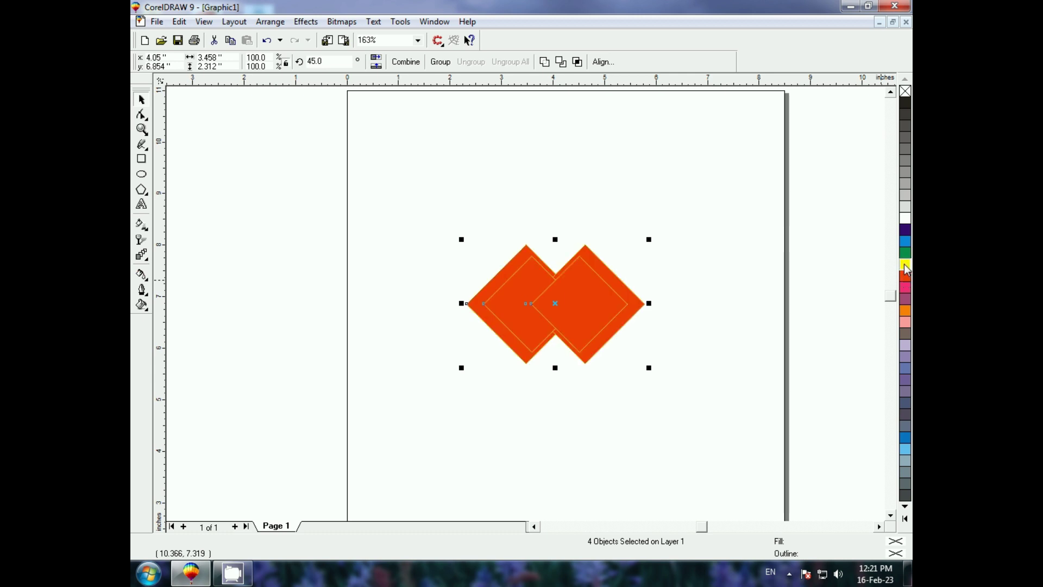
{"action": "key", "text": "ctrl+l"}
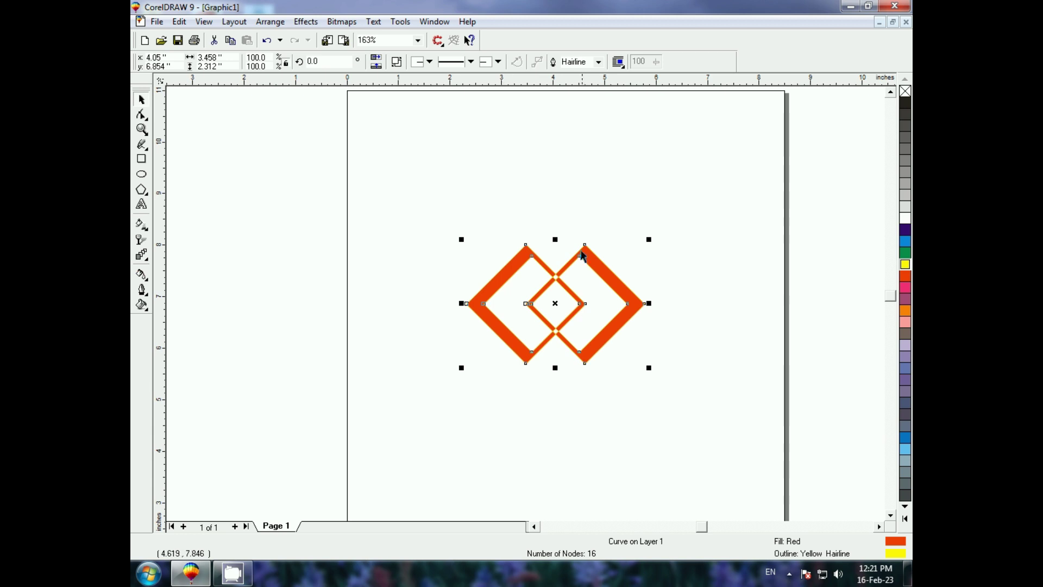
{"action": "left_click_drag", "start_coordinate": [555, 239], "coordinate": [554, 238]}
- Squash the combined curve into a flat band about 3.5 by 0.5 inches
{"action": "left_click_drag", "start_coordinate": [554, 234], "coordinate": [555, 246]}
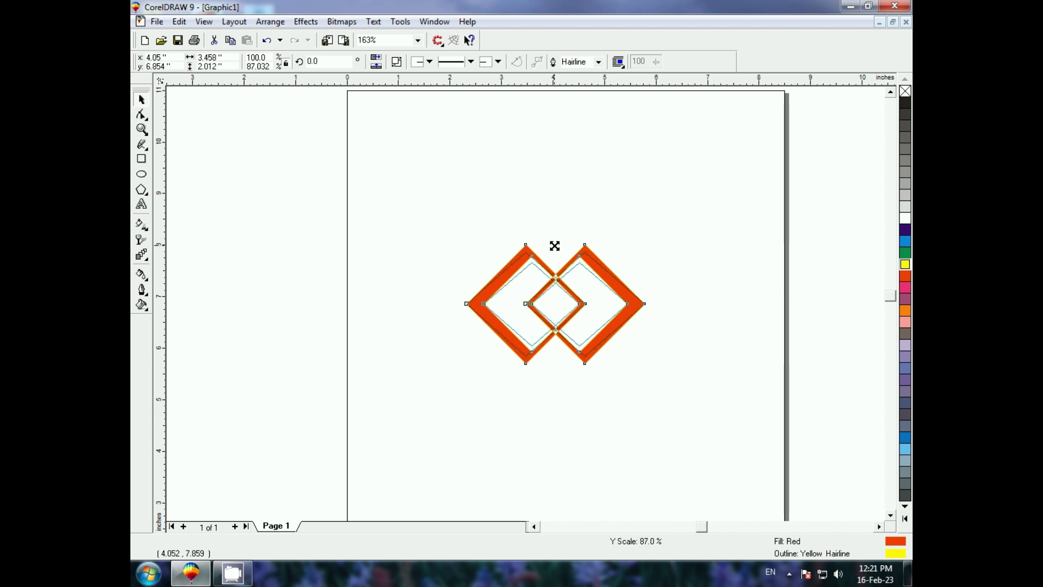
{"action": "left_click_drag", "start_coordinate": [554, 245], "coordinate": [548, 283]}
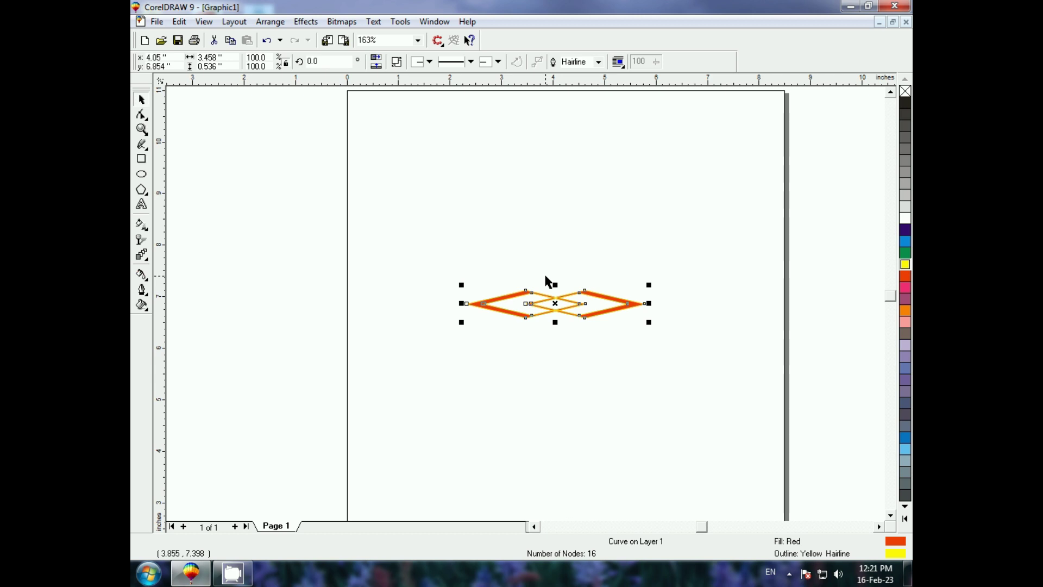
{"action": "left_click", "coordinate": [559, 306]}
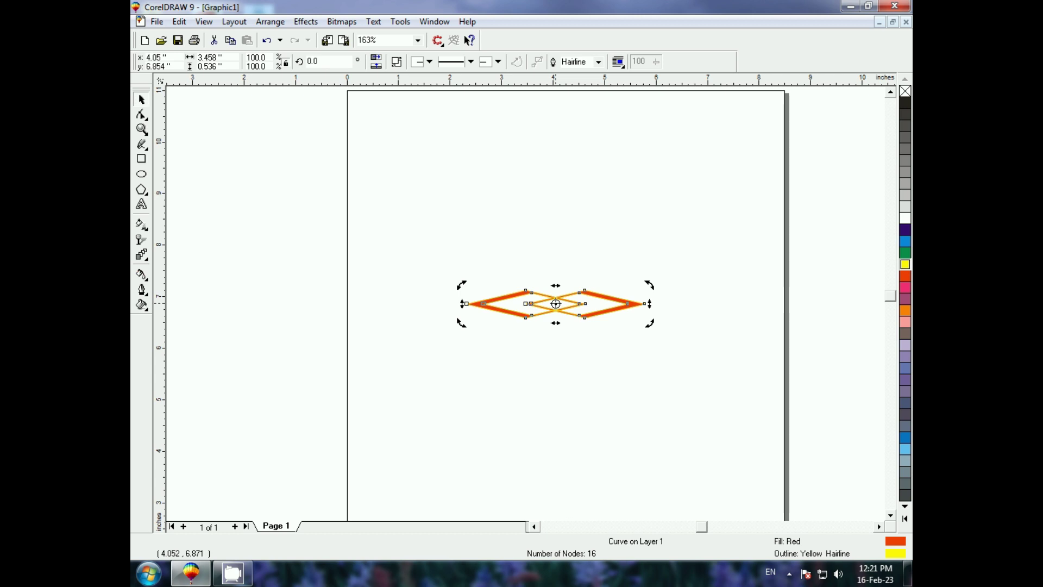
- Set the pivot at the band's right tip and leave a copy rotated 15°
{"action": "left_click_drag", "start_coordinate": [556, 304], "coordinate": [626, 314]}
{"action": "left_click_drag", "start_coordinate": [461, 285], "coordinate": [459, 252]}
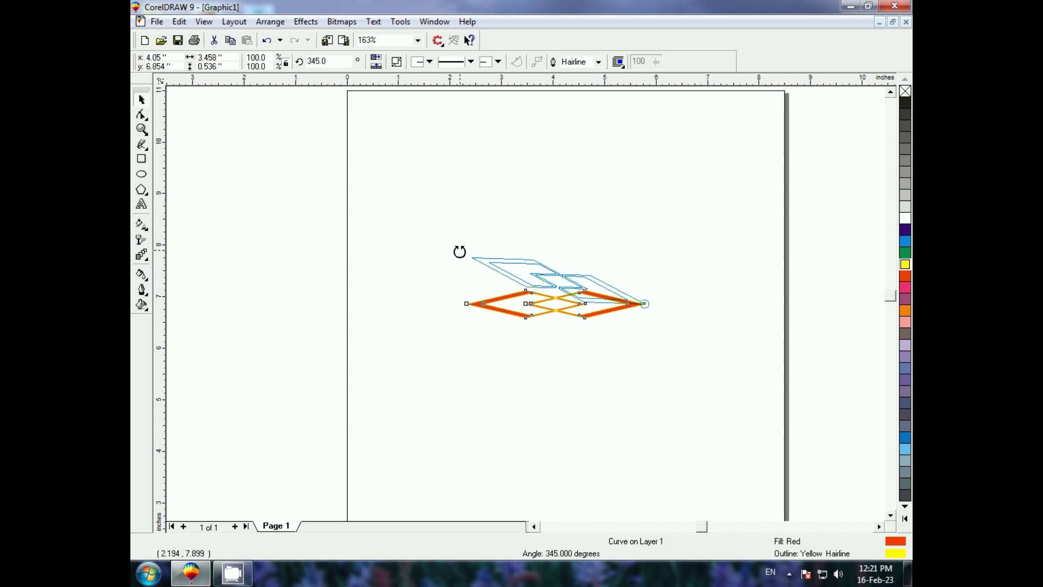
{"action": "mouse_move", "coordinate": [460, 252]}
{"action": "left_mouse_down"}
{"action": "mouse_move", "coordinate": [450, 286]}
{"action": "mouse_move", "coordinate": [446, 257]}
{"action": "left_mouse_up"}
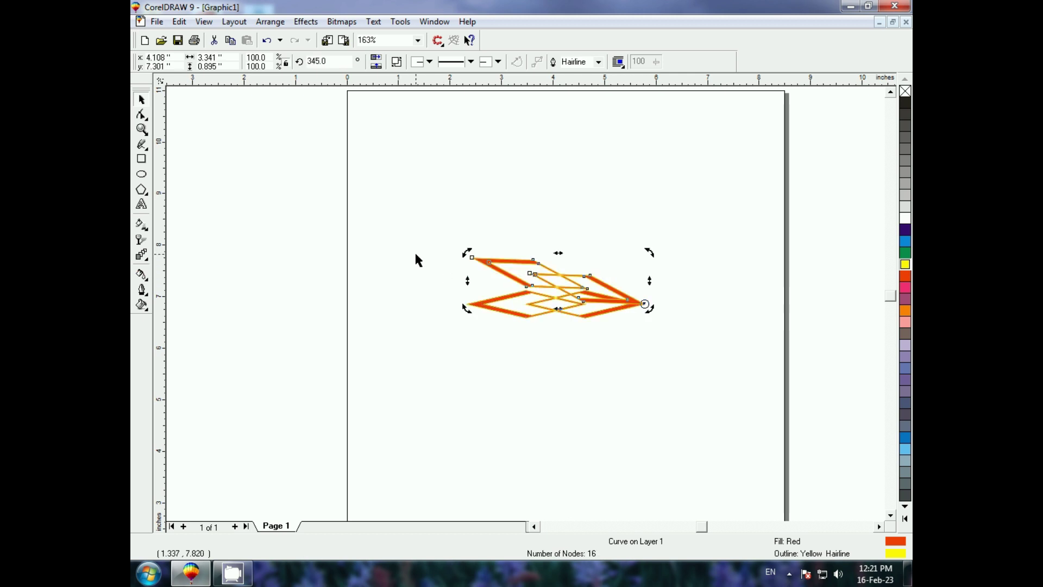
- Repeat the rotated copy with Ctrl+R until the starburst circle closes
{"action": "key", "text": "ctrl+r"}
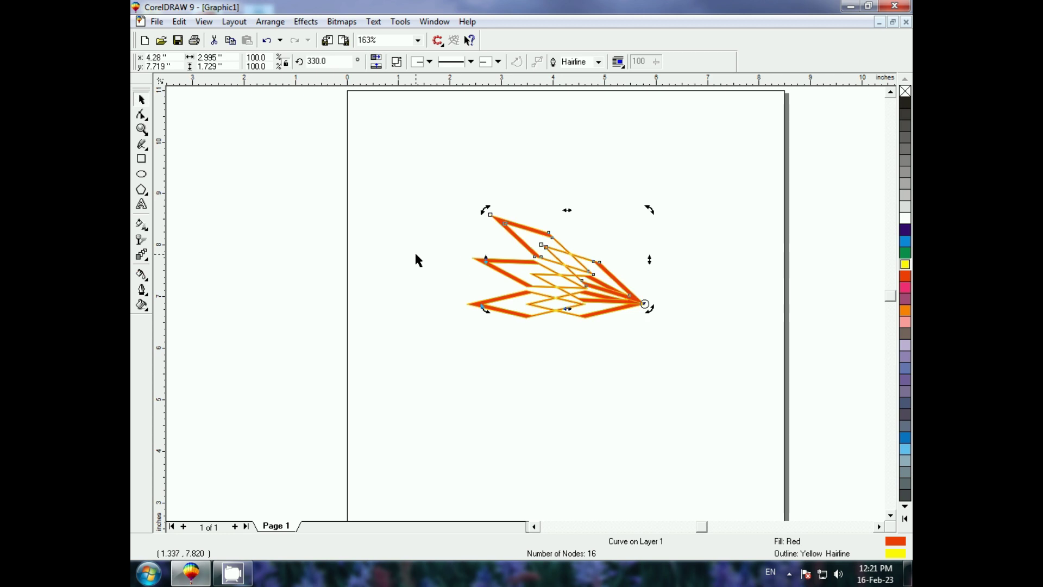
{"action": "key", "text": "ctrl+r"}
{"action": "key", "text": "ctrl+r"}
{"action": "key", "text": "ctrl+r"}
{"action": "key", "text": "ctrl+r"}
{"action": "key", "text": "ctrl+r"}
{"action": "key", "text": "ctrl+r"}
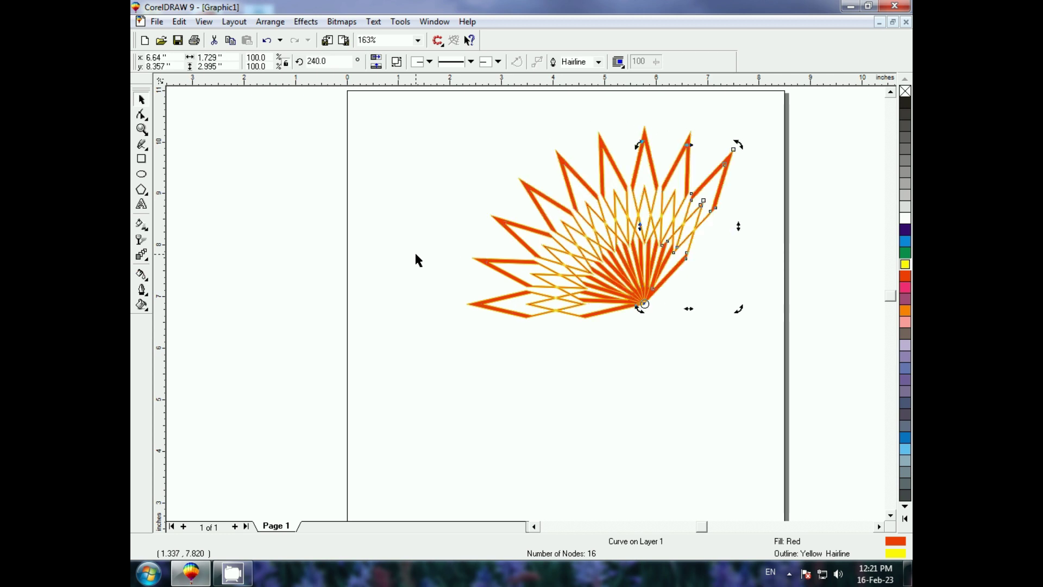
{"action": "key", "text": "ctrl+r"}
{"action": "key", "text": "ctrl+r"}
{"action": "key", "text": "ctrl+r"}
{"action": "key", "text": "ctrl+r"}
{"action": "key", "text": "ctrl+r"}
{"action": "key", "text": "ctrl+r"}
{"action": "key", "text": "ctrl+r"}
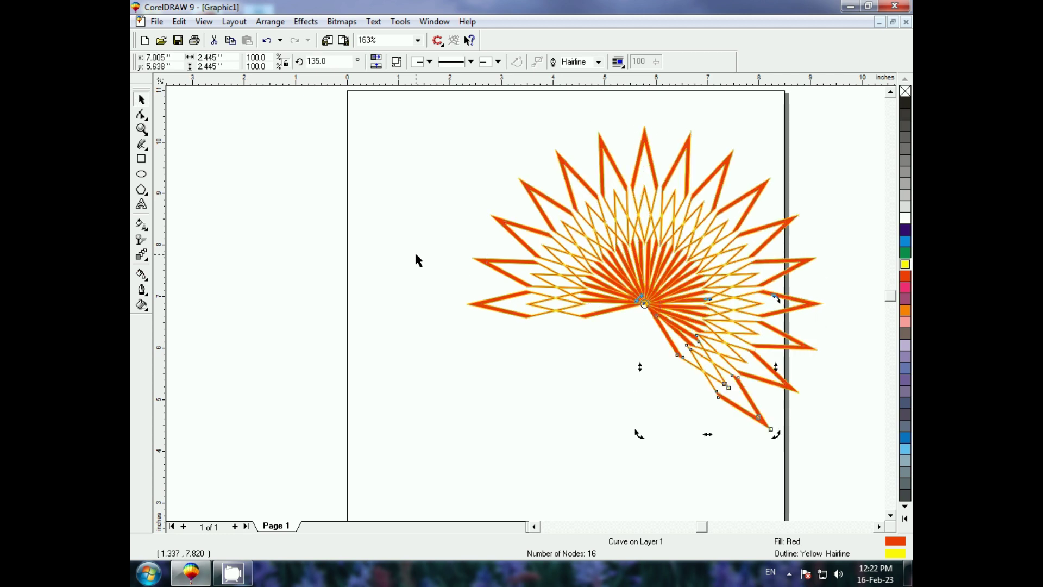
{"action": "key", "text": "ctrl+r"}
{"action": "key", "text": "ctrl+r"}
{"action": "key", "text": "ctrl+r"}
{"action": "key", "text": "ctrl+r"}
{"action": "key", "text": "ctrl+r"}
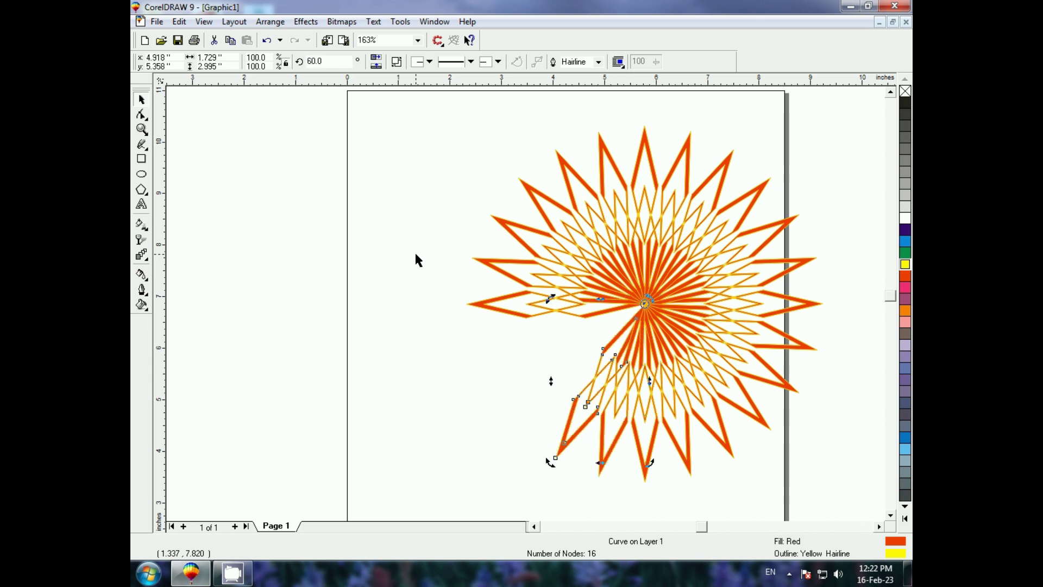
{"action": "key", "text": "ctrl+r"}
{"action": "key", "text": "ctrl+r"}
{"action": "key", "text": "ctrl+r"}
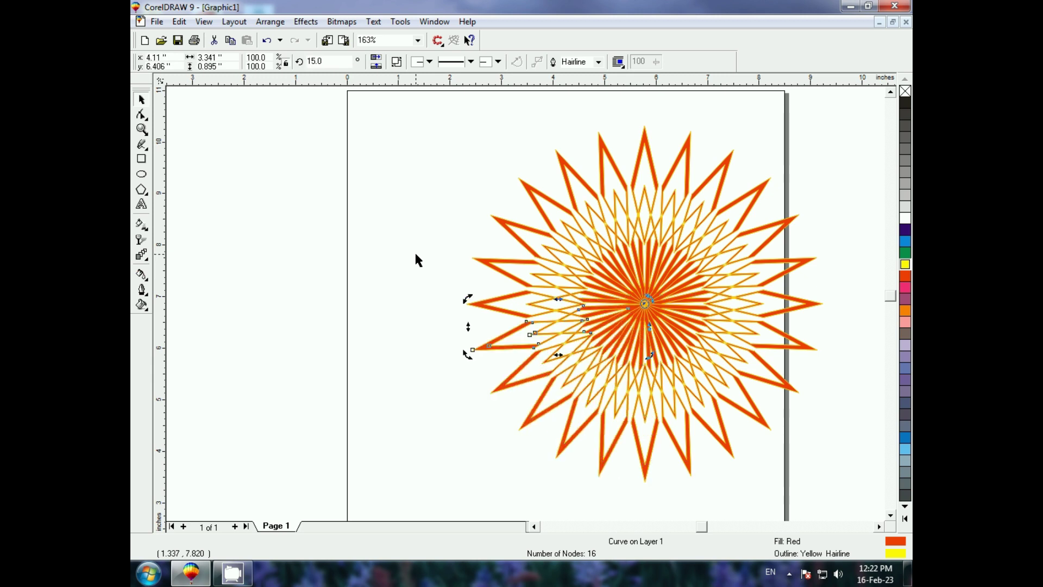
{"action": "key", "text": "ctrl+r"}
{"action": "key", "text": "ctrl+r"}
{"action": "key", "text": "ctrl+r"}
{"action": "key", "text": "ctrl+r"}
{"action": "left_click", "coordinate": [376, 243]}
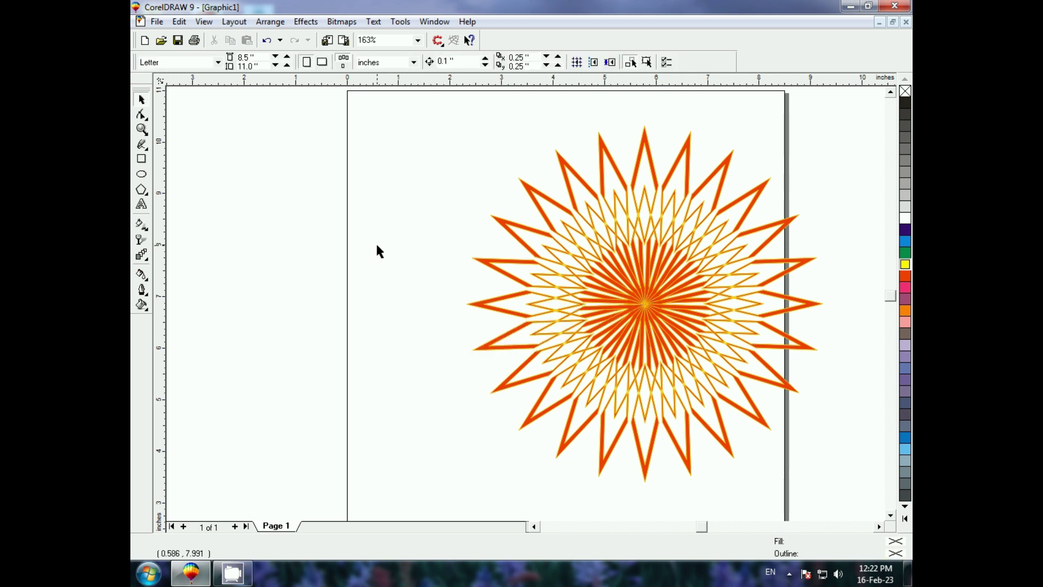
{"action": "scroll", "coordinate": [386, 245], "scroll_direction": "down", "scroll_amount": 1}
{"action": "mouse_move", "coordinate": [413, 130]}
{"action": "left_mouse_down"}
{"action": "mouse_move", "coordinate": [716, 425]}
{"action": "mouse_move", "coordinate": [521, 288]}
{"action": "mouse_move", "coordinate": [579, 309]}
{"action": "left_mouse_up"}
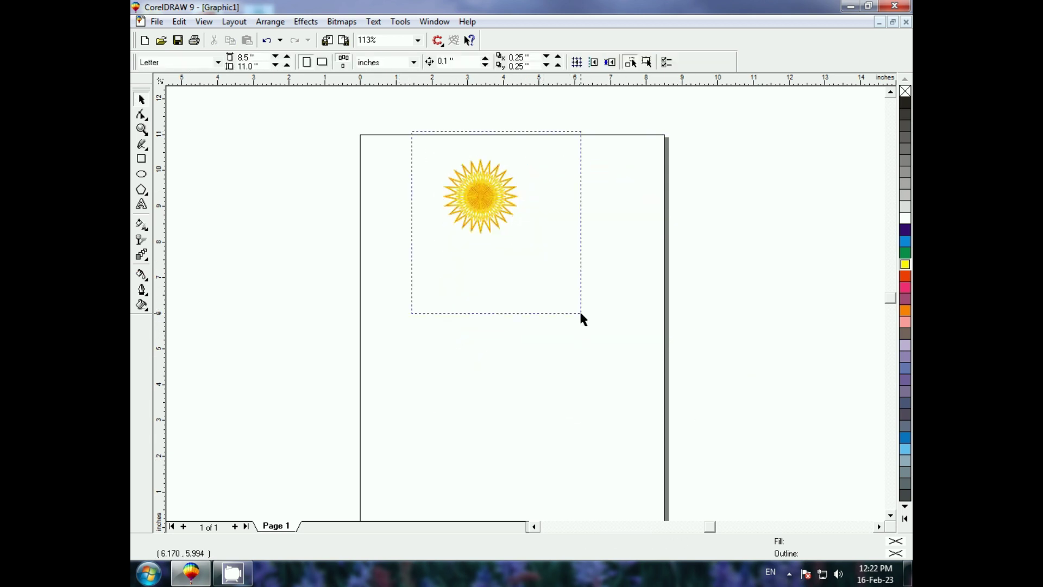
{"action": "left_click_drag", "start_coordinate": [492, 197], "coordinate": [451, 254]}
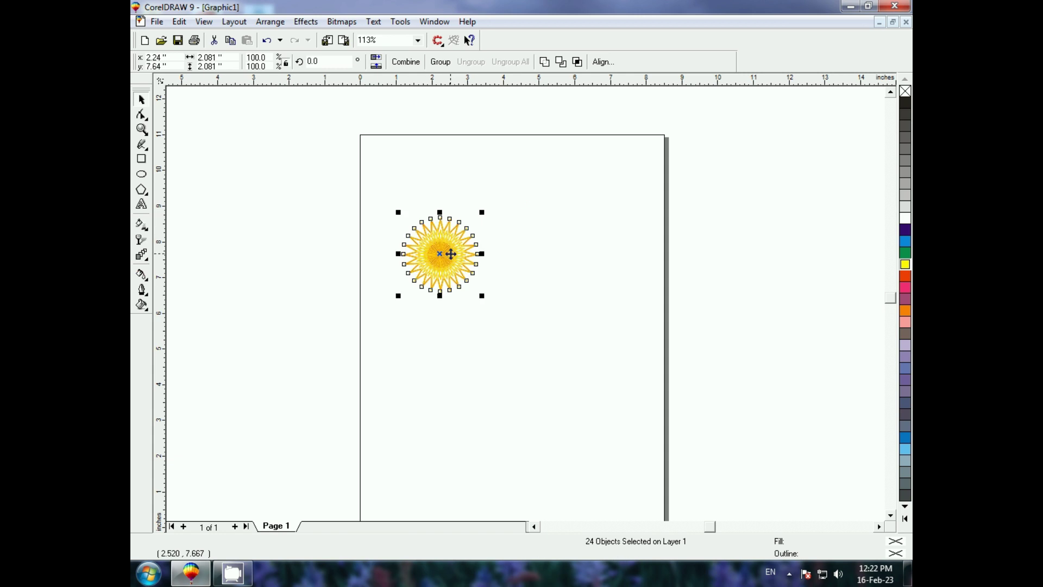
{"action": "key", "text": "shift+F2"}
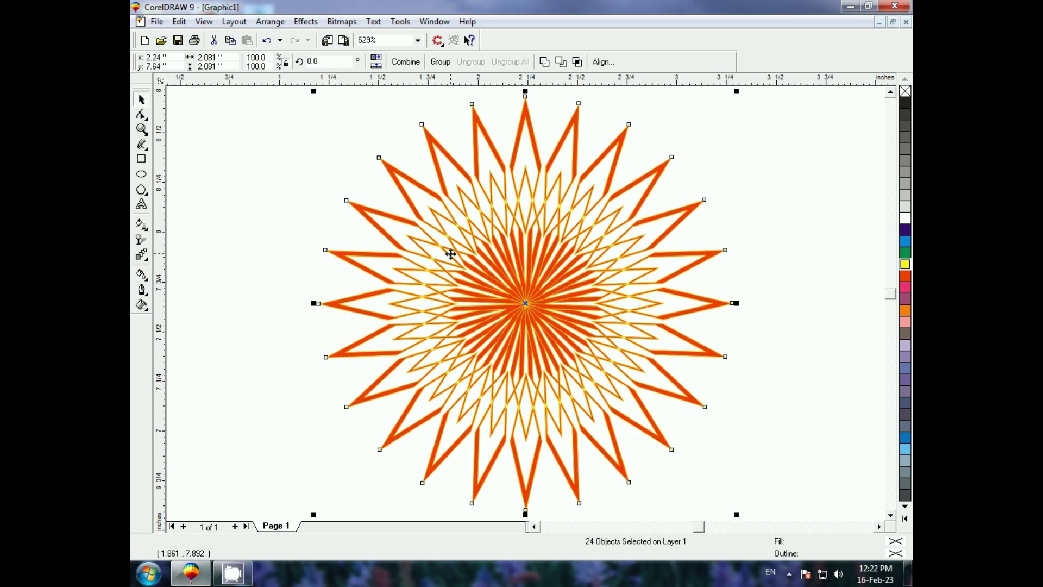
{"action": "key", "text": "F3"}
{"action": "key", "text": "F3"}
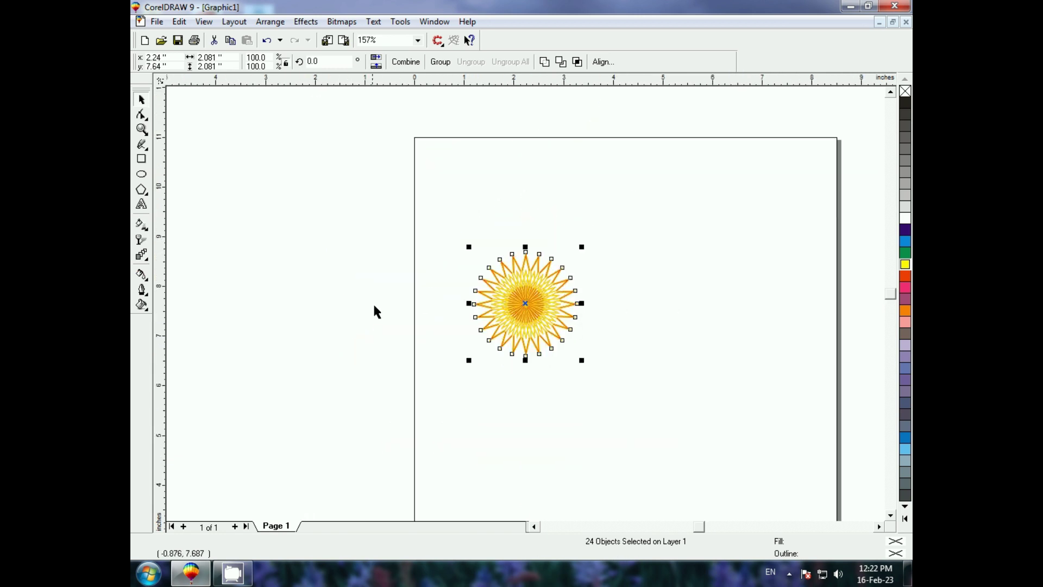
{"action": "left_click", "coordinate": [373, 303]}
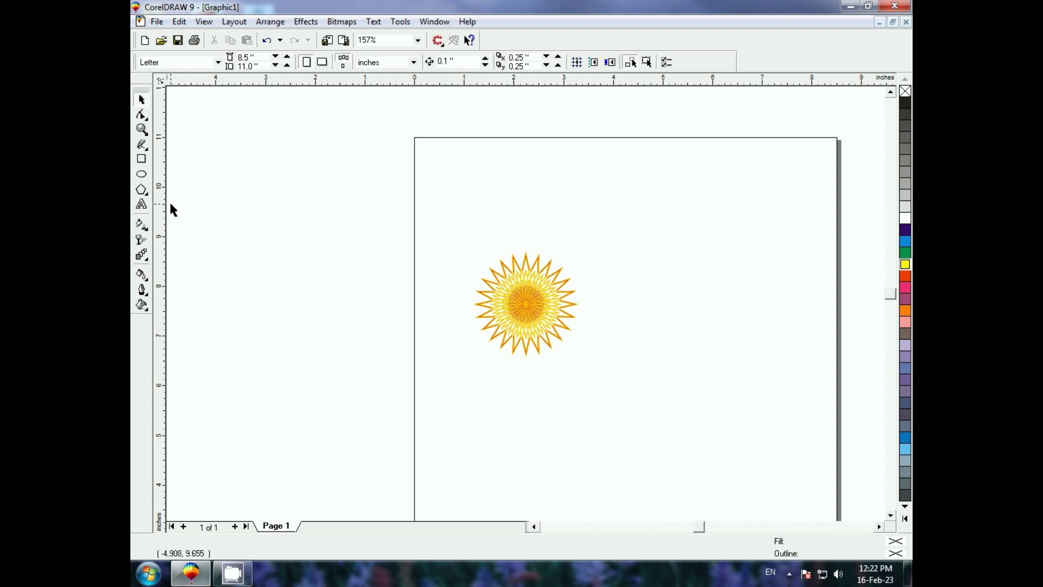
{"action": "left_click", "coordinate": [141, 189]}
- Draw a six-sided polygon right of the starburst, filled and outlined dark purple
{"action": "mouse_move", "coordinate": [683, 236]}
{"action": "left_mouse_down"}
{"action": "mouse_move", "coordinate": [724, 307]}
{"action": "mouse_move", "coordinate": [762, 310]}
{"action": "left_mouse_up"}
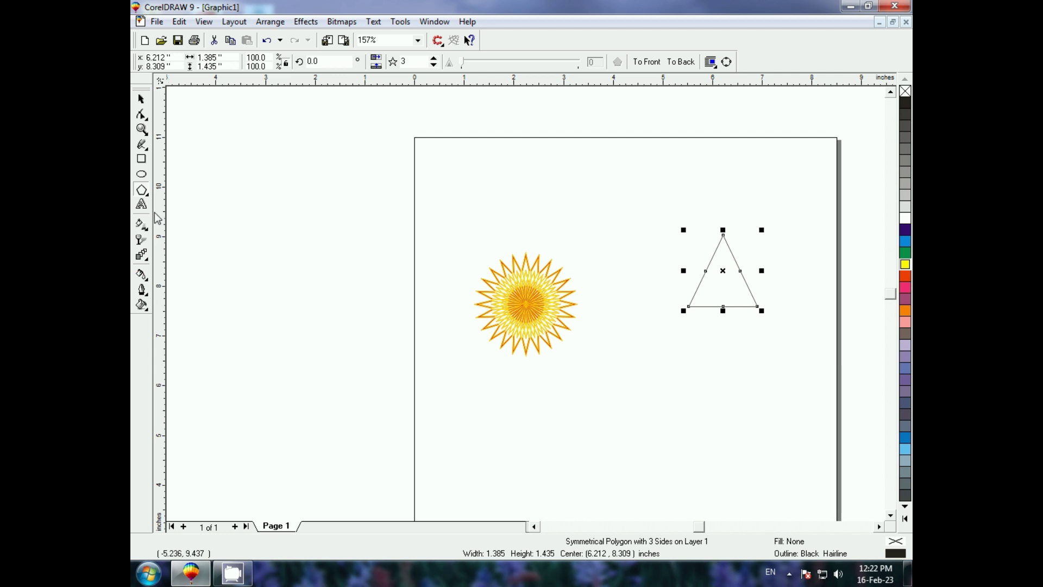
{"action": "double_click", "coordinate": [413, 61]}
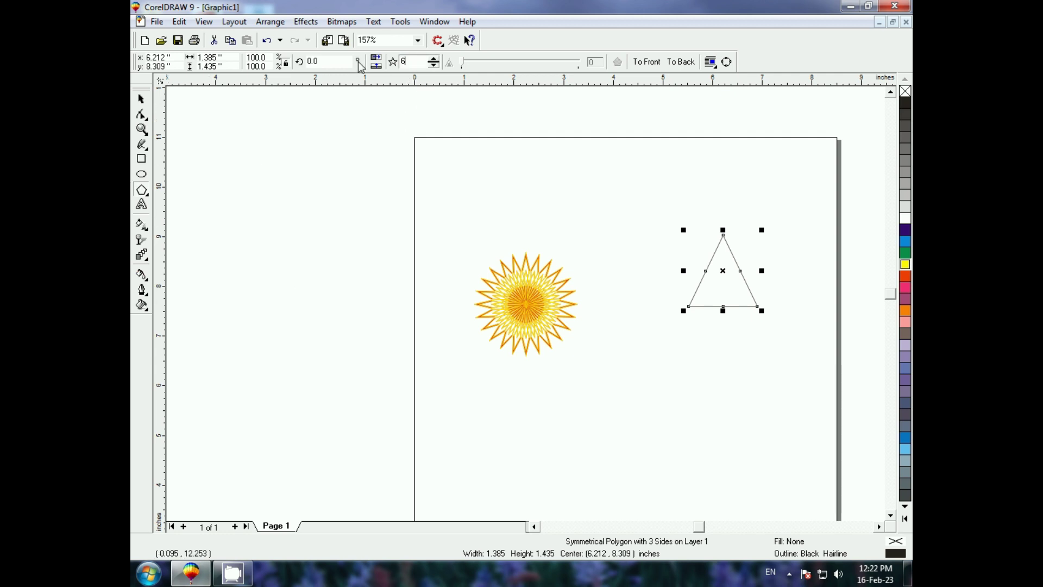
{"action": "key", "text": "Return"}
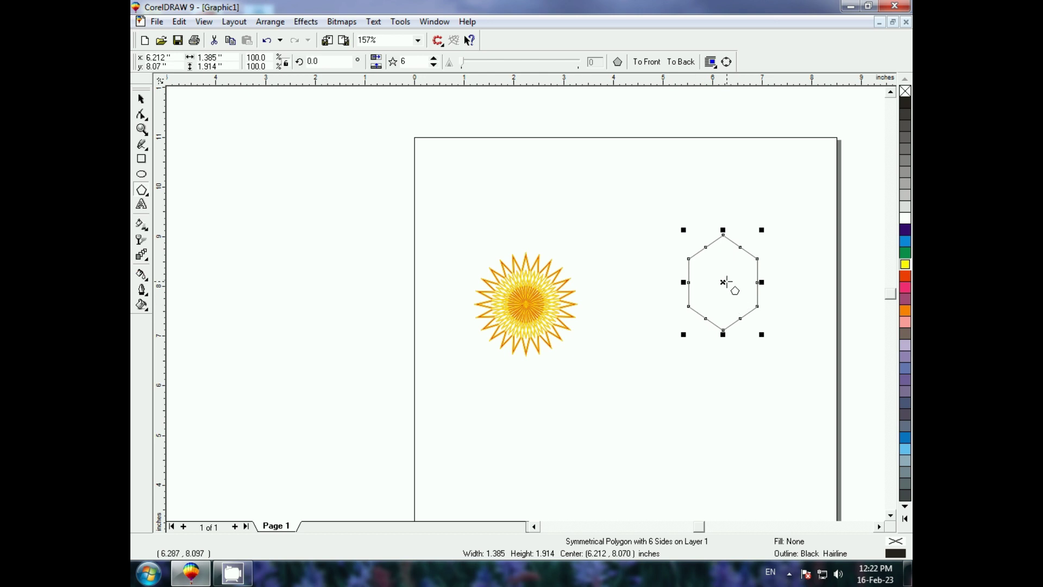
{"action": "left_click", "coordinate": [907, 232]}
{"action": "right_click", "coordinate": [907, 232]}
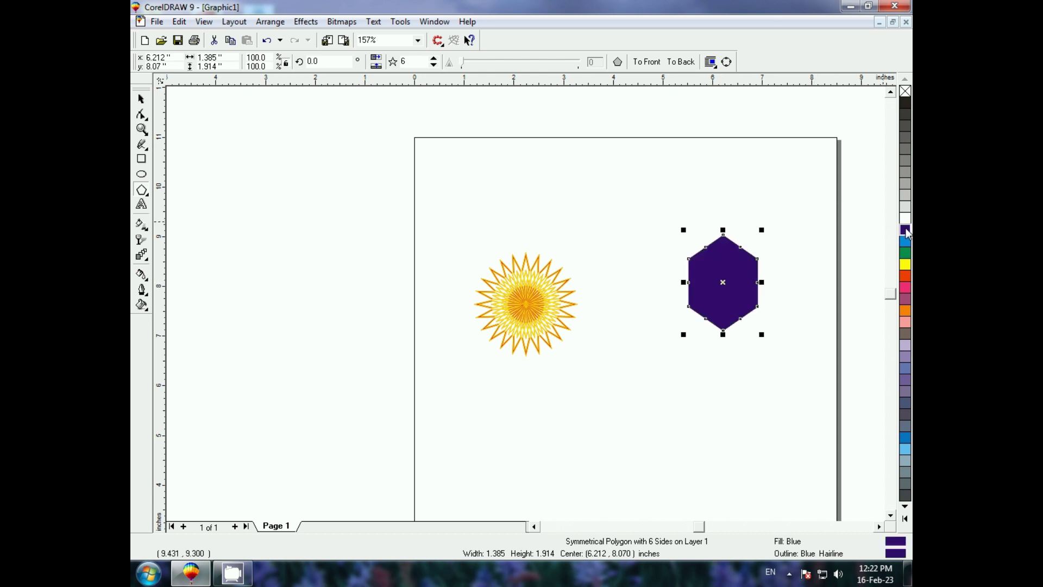
- Squeeze the hexagon to half width and move its rotation pivot to the bottom point
{"action": "left_click_drag", "start_coordinate": [763, 282], "coordinate": [742, 282]}
{"action": "left_click", "coordinate": [724, 283]}
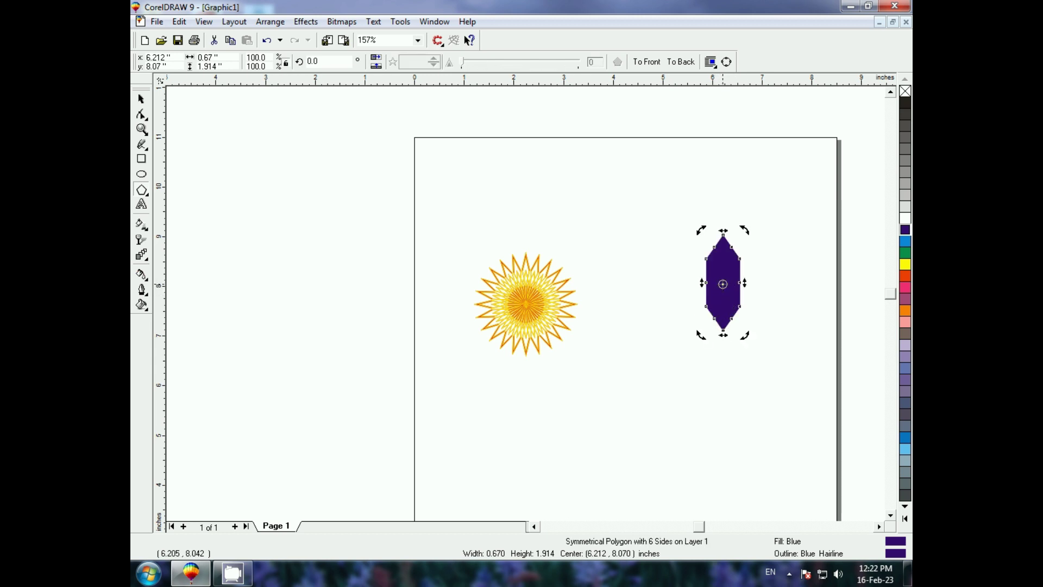
{"action": "left_click_drag", "start_coordinate": [723, 284], "coordinate": [723, 331]}
- Rotate copies of the hexagon around its bottom point into a twelve-petal star
{"action": "left_click_drag", "start_coordinate": [745, 230], "coordinate": [789, 252]}
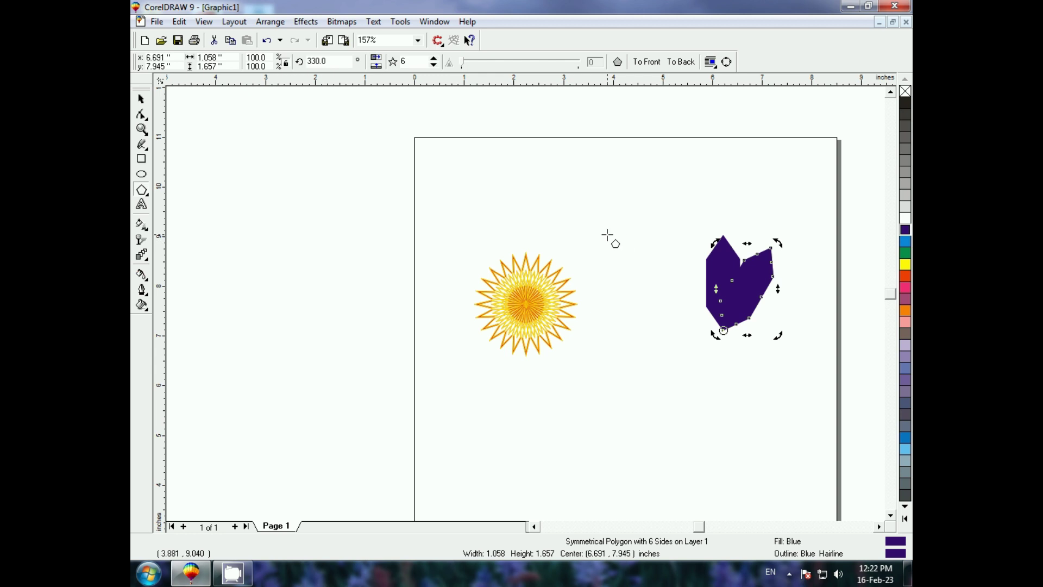
{"action": "key", "text": "ctrl+r"}
{"action": "key", "text": "ctrl+r"}
{"action": "key", "text": "ctrl+r"}
{"action": "key", "text": "ctrl+r"}
{"action": "key", "text": "ctrl+r"}
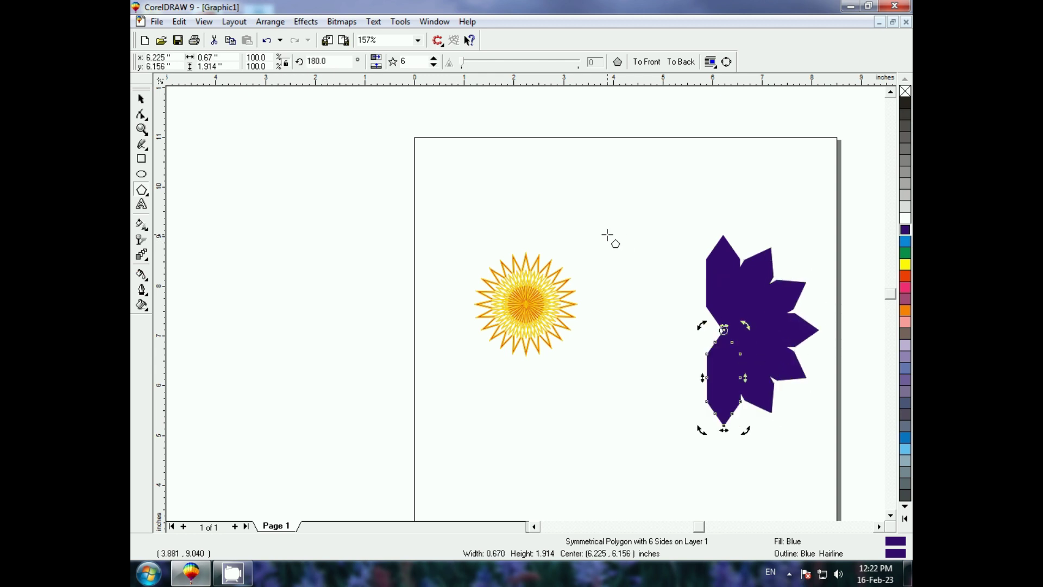
{"action": "key", "text": "ctrl+r"}
{"action": "key", "text": "ctrl+r"}
{"action": "key", "text": "ctrl+r"}
{"action": "key", "text": "ctrl+r"}
{"action": "key", "text": "ctrl+r"}
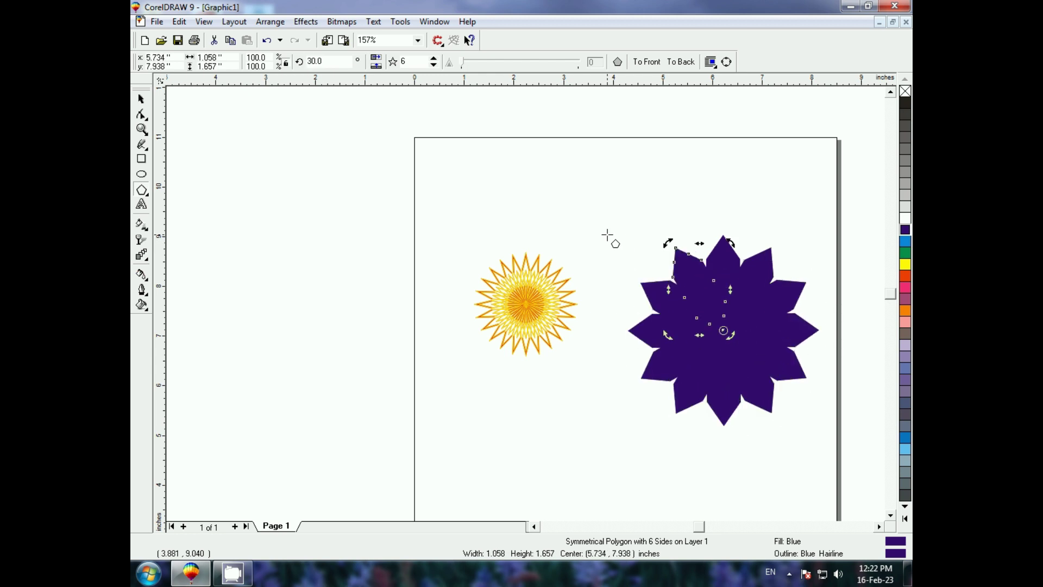
- Select all twelve hexagons and shrink the star to about 1.1 inches
{"action": "left_click", "coordinate": [141, 99]}
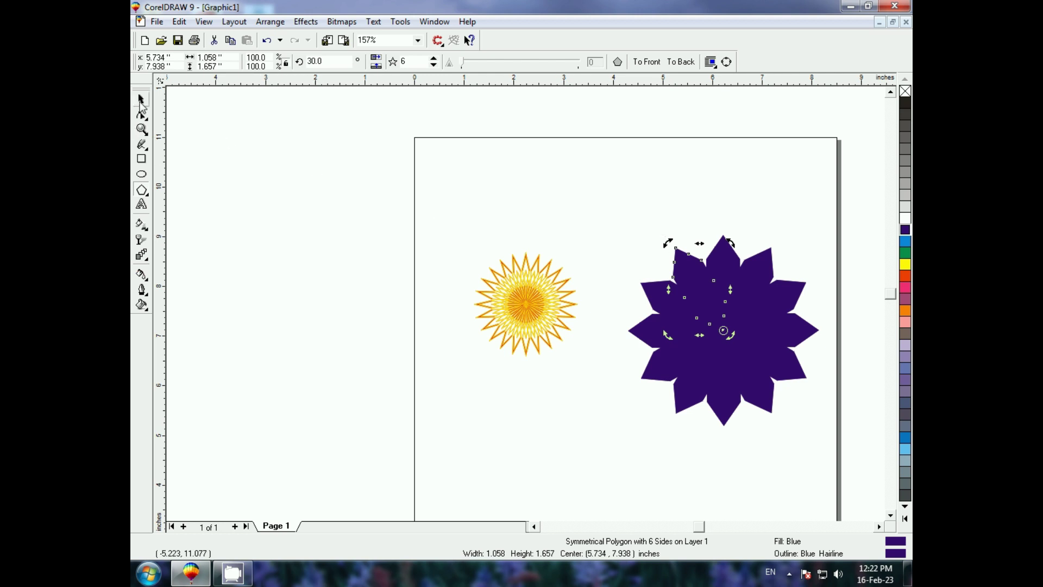
{"action": "left_click", "coordinate": [530, 430]}
{"action": "left_click_drag", "start_coordinate": [603, 205], "coordinate": [617, 237]}
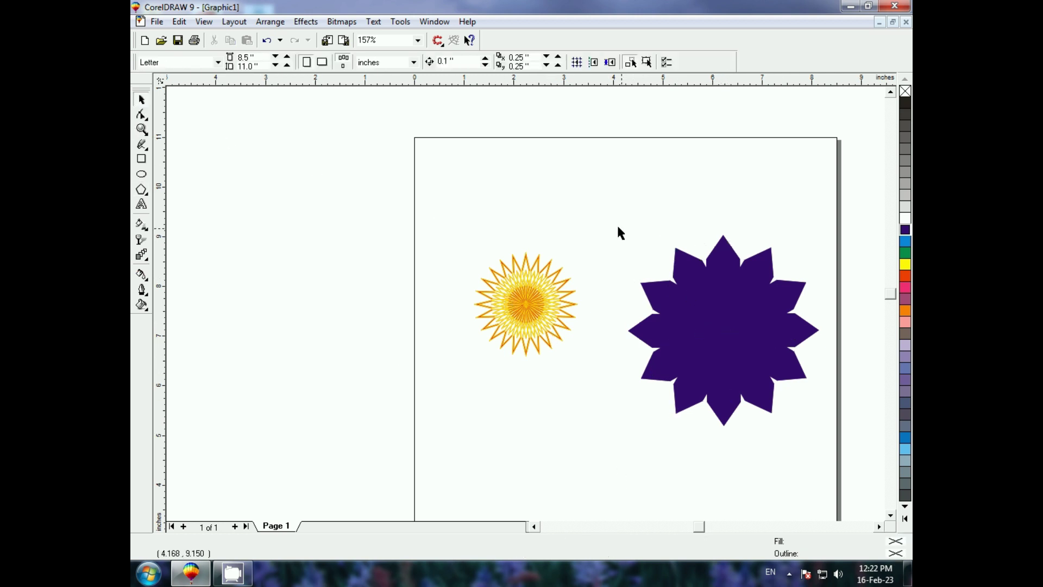
{"action": "left_click_drag", "start_coordinate": [630, 279], "coordinate": [835, 471]}
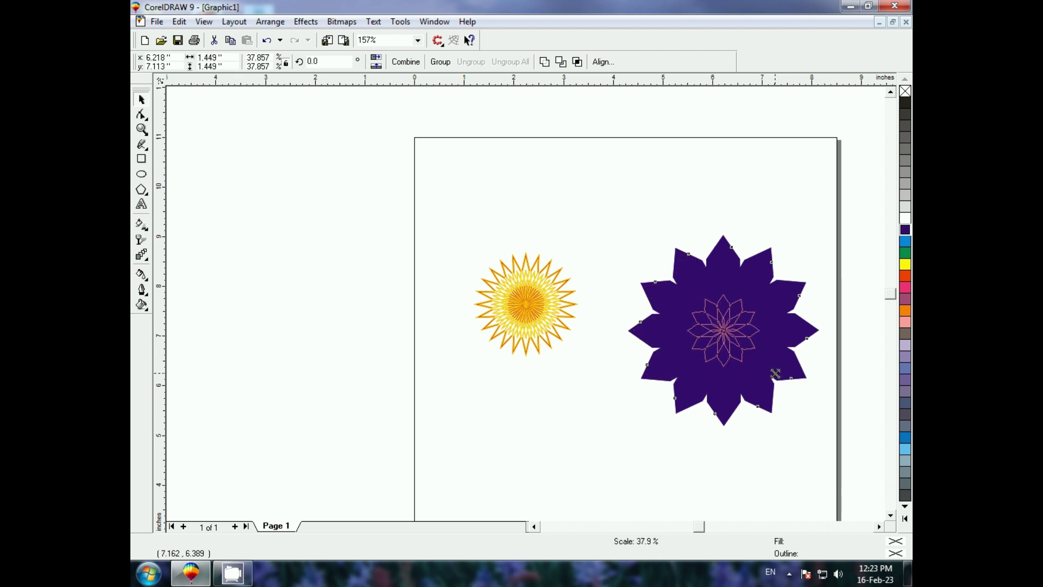
{"action": "left_click_drag", "start_coordinate": [824, 433], "coordinate": [764, 365]}
- Place a copy of the star beside the starburst and combine its twelve pieces with Ctrl+L
{"action": "left_click", "coordinate": [730, 451]}
{"action": "left_click_drag", "start_coordinate": [654, 249], "coordinate": [768, 393]}
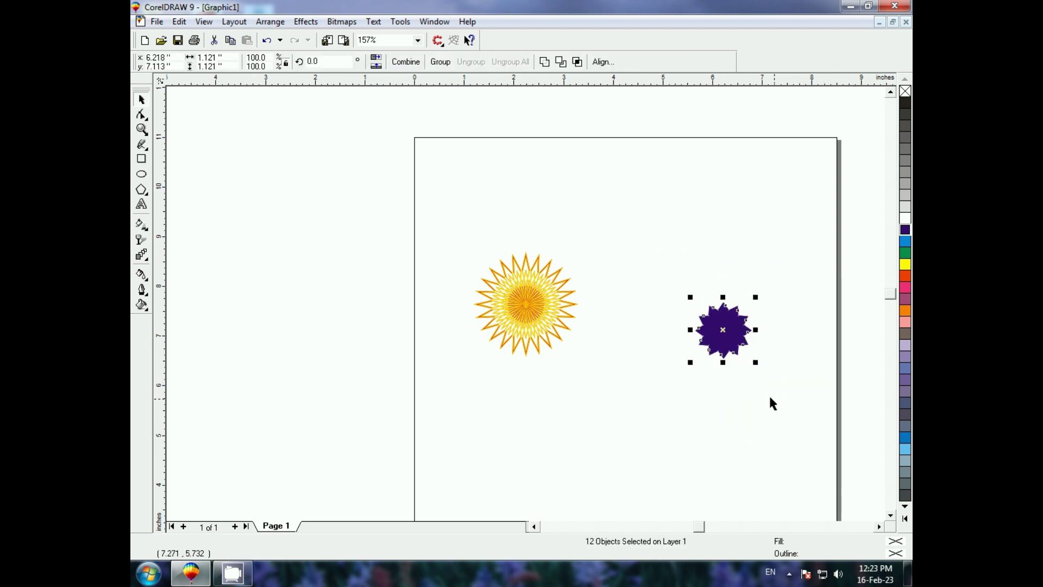
{"action": "left_click_drag", "start_coordinate": [730, 337], "coordinate": [639, 342]}
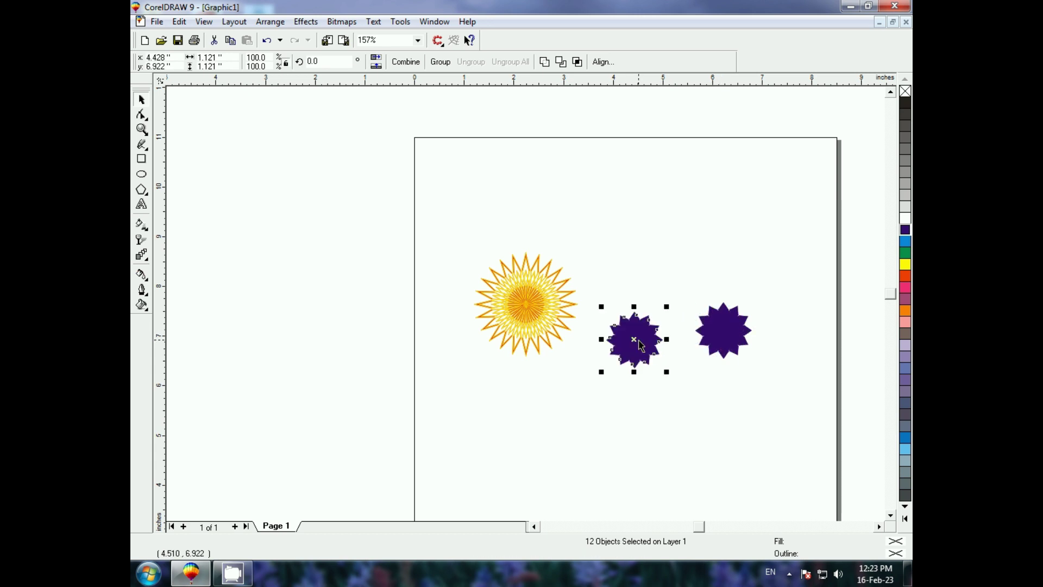
{"action": "key", "text": "ctrl+l"}
{"action": "left_click_drag", "start_coordinate": [600, 288], "coordinate": [684, 401]}
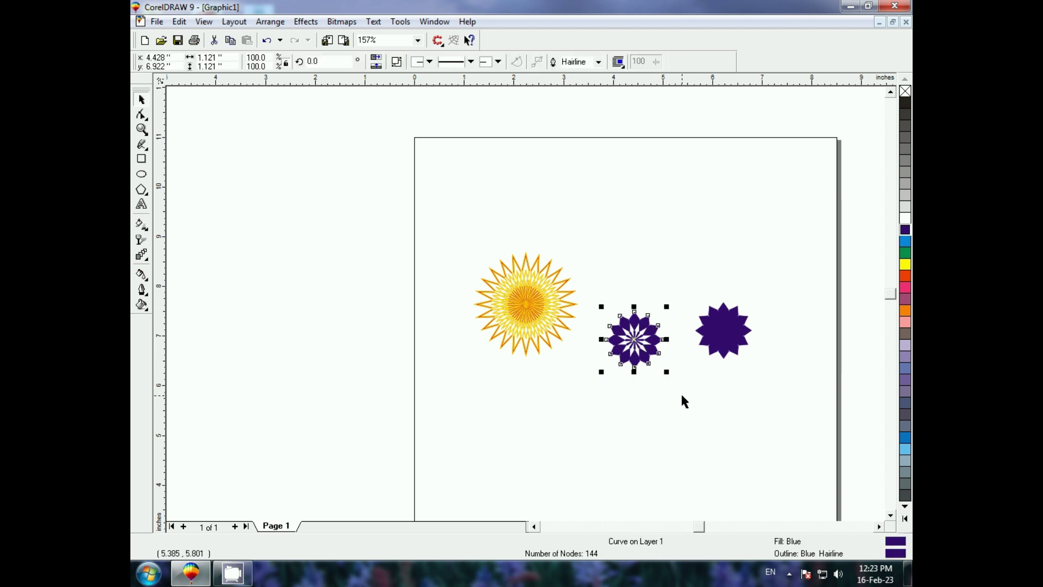
{"action": "key", "text": "F4"}
{"action": "left_click", "coordinate": [638, 449]}
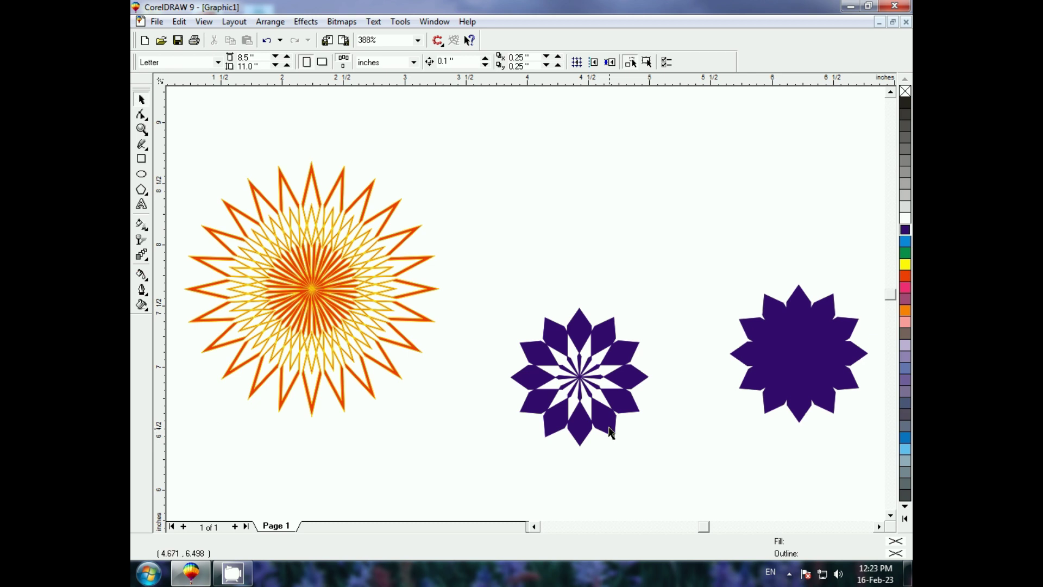
- Nudge the combined star up and left, then give it a red fill and outline
{"action": "left_click_drag", "start_coordinate": [609, 432], "coordinate": [571, 418]}
{"action": "left_click", "coordinate": [549, 504]}
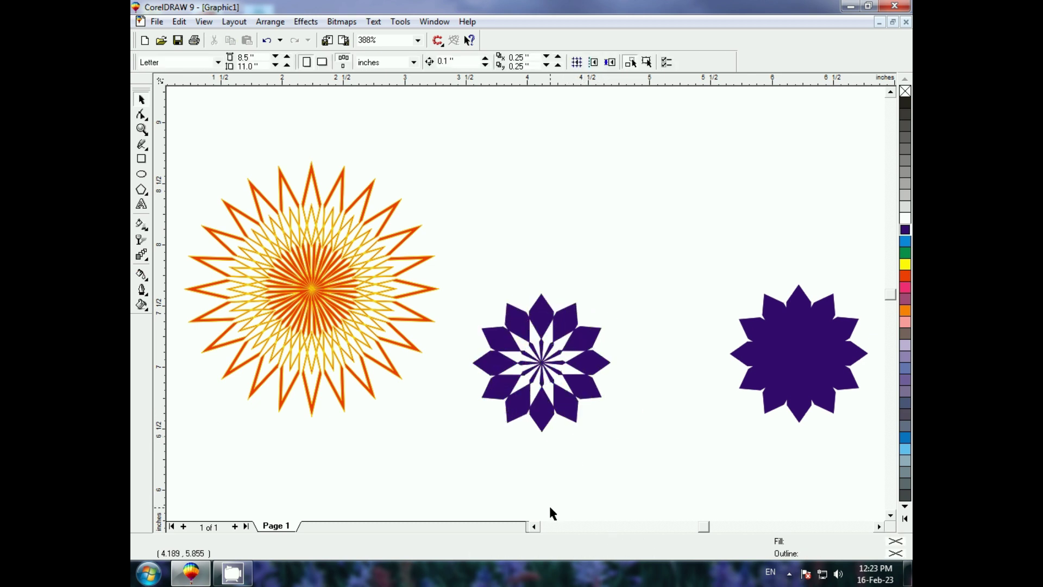
{"action": "left_click", "coordinate": [525, 421]}
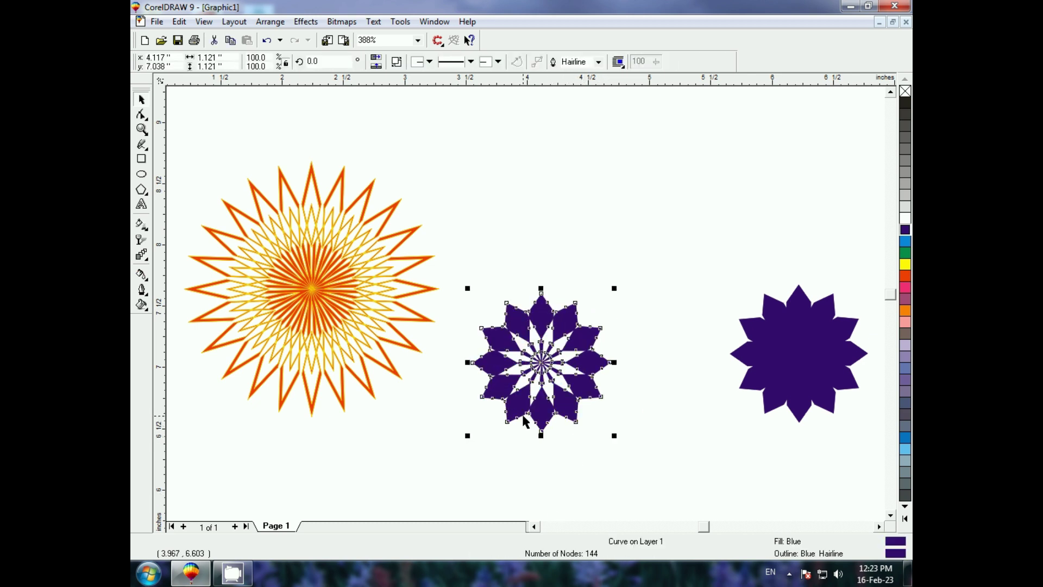
{"action": "left_click", "coordinate": [581, 436]}
{"action": "left_click", "coordinate": [536, 417]}
{"action": "left_click", "coordinate": [905, 276]}
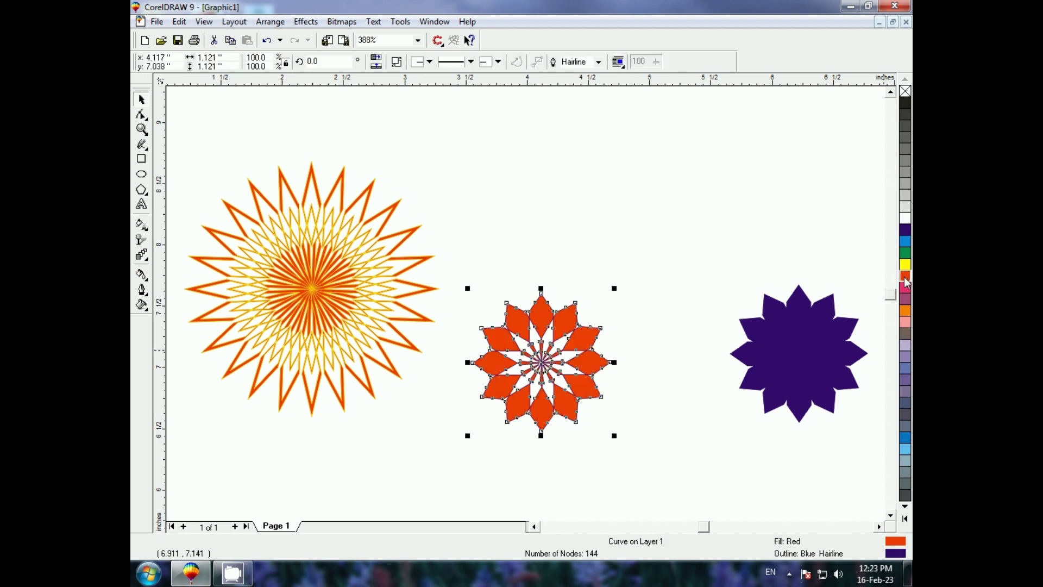
{"action": "right_click", "coordinate": [905, 277]}
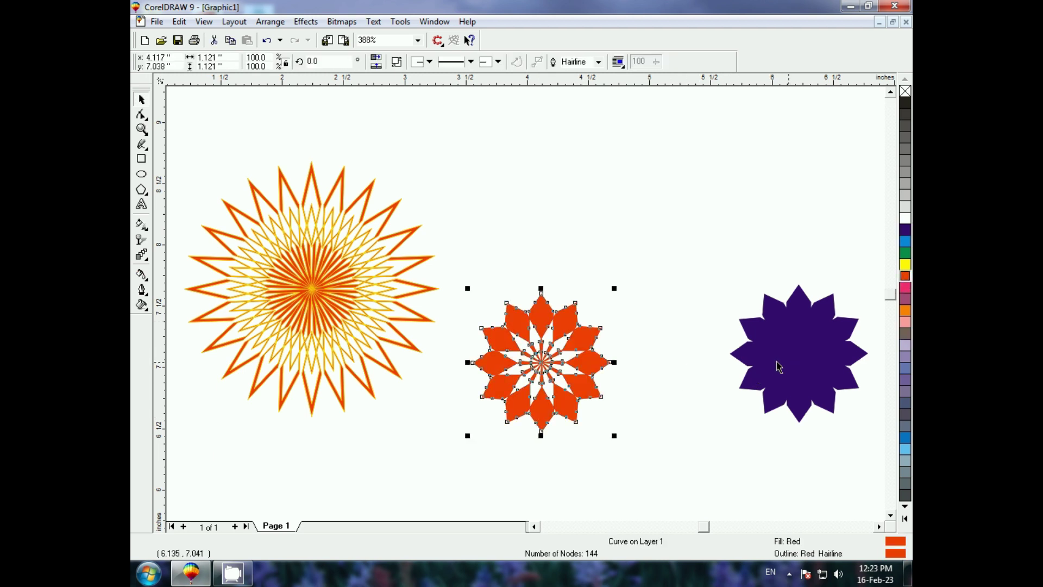
{"action": "left_click_drag", "start_coordinate": [703, 263], "coordinate": [881, 441]}
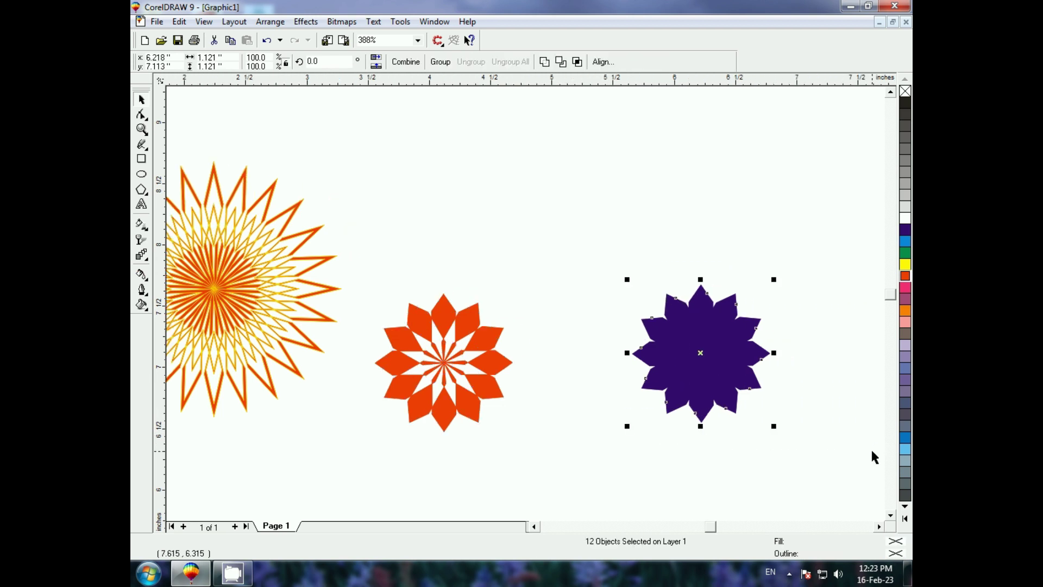
- Group the purple star and align the red star's centre onto it using E and C
{"action": "key", "text": "ctrl+g"}
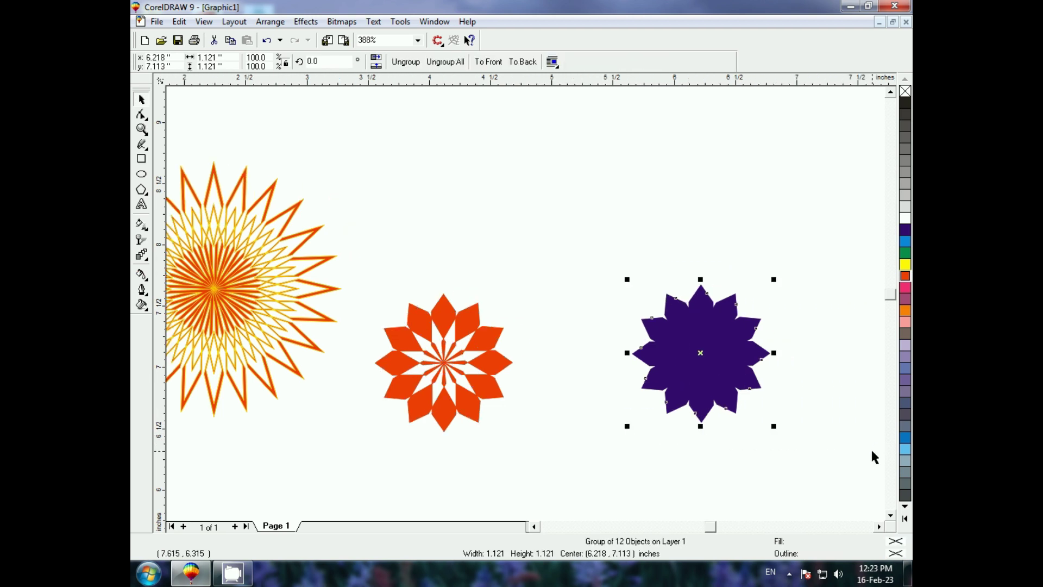
{"action": "left_click", "coordinate": [708, 468]}
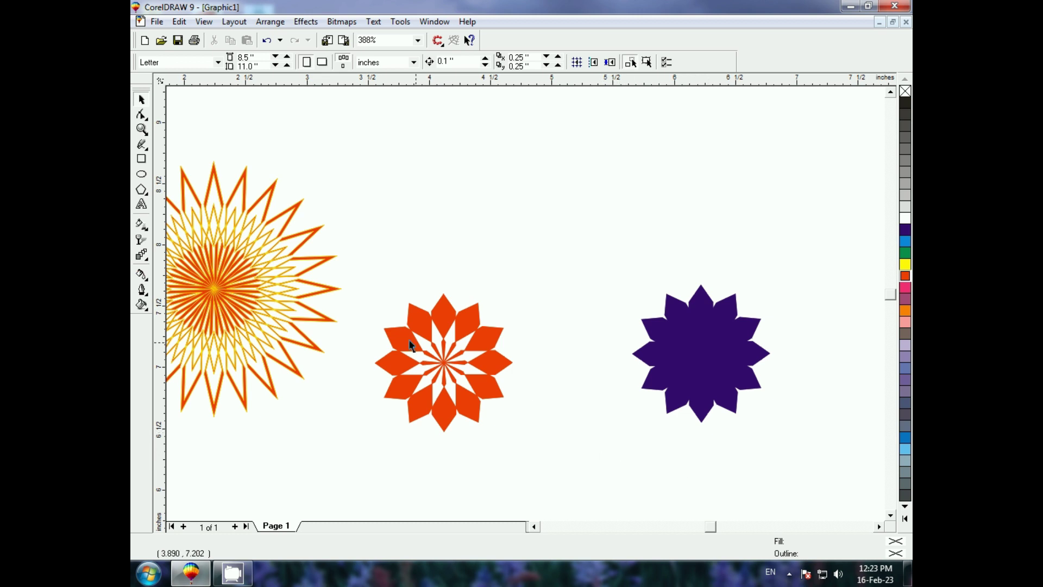
{"action": "left_click", "coordinate": [436, 350]}
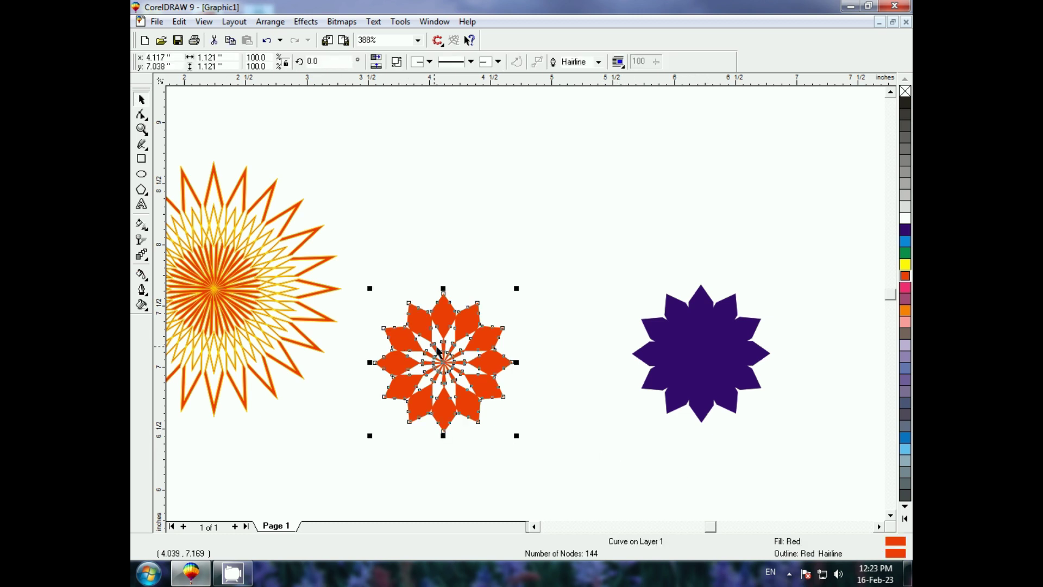
{"action": "left_click", "coordinate": [692, 352], "text": "shift"}
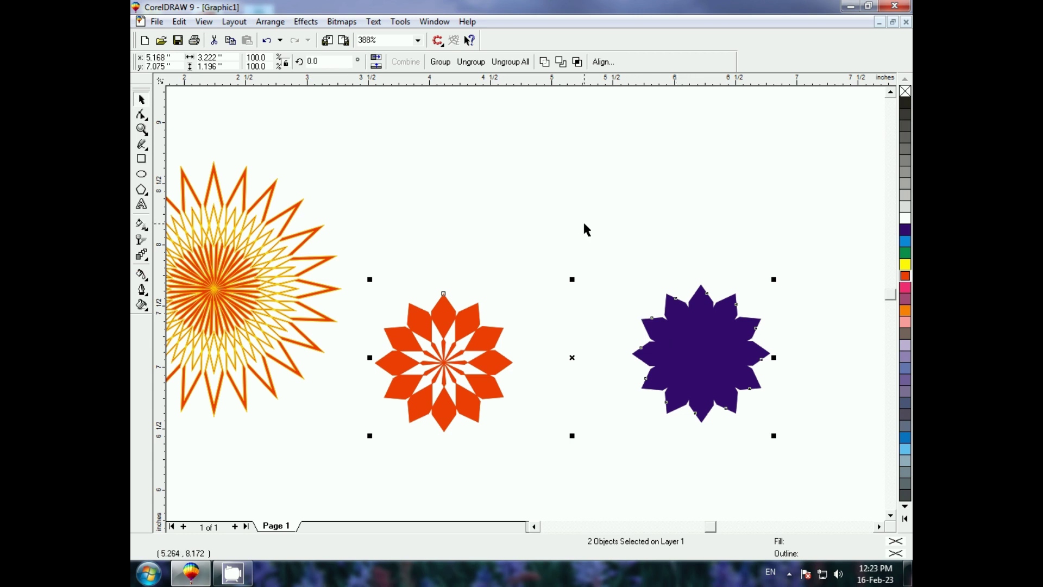
{"action": "key", "text": "e"}
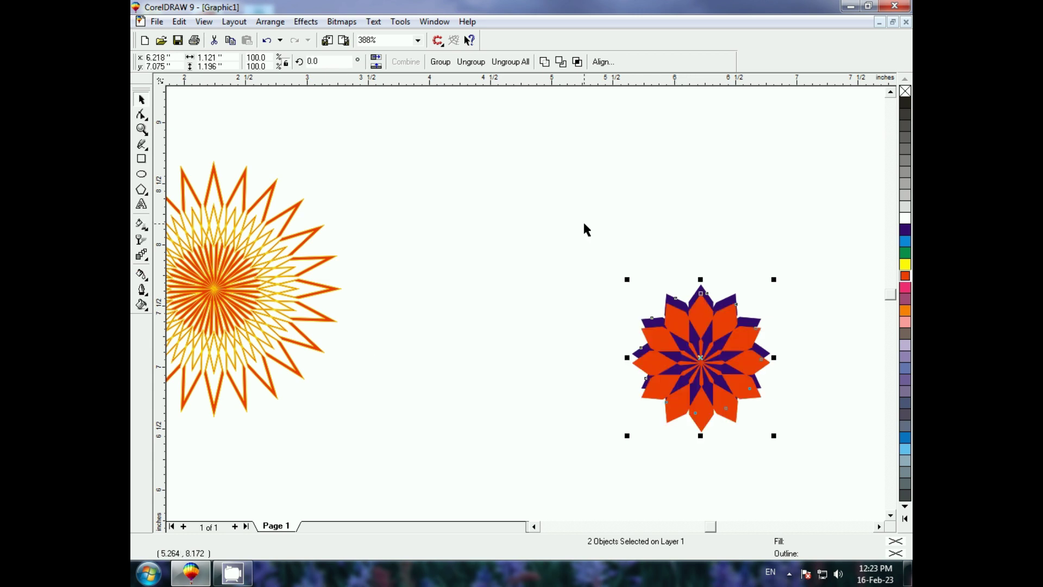
{"action": "key", "text": "c"}
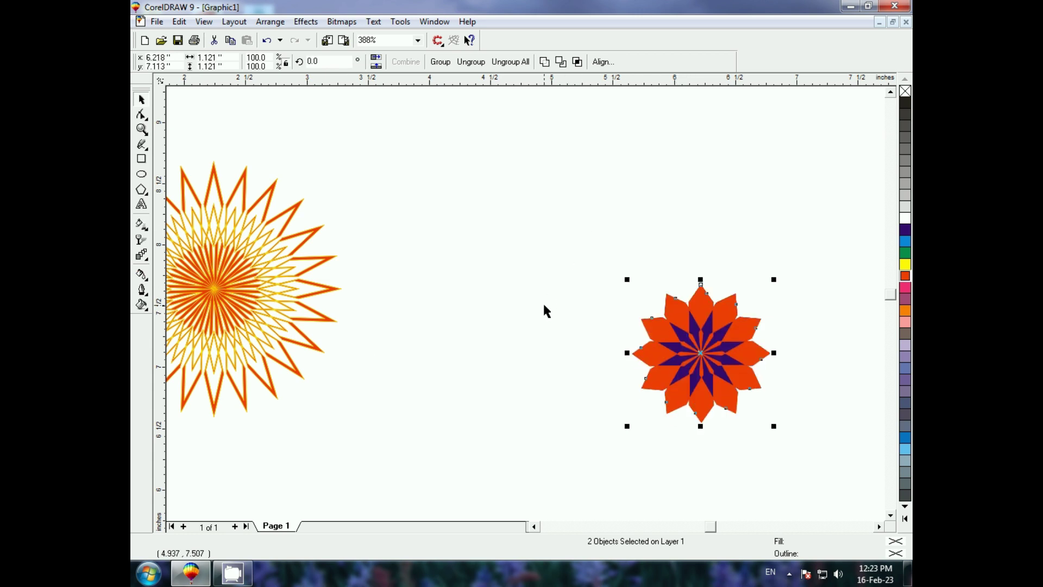
{"action": "left_click", "coordinate": [540, 297]}
{"action": "left_click_drag", "start_coordinate": [592, 243], "coordinate": [852, 461]}
{"action": "key", "text": "shift+F2"}
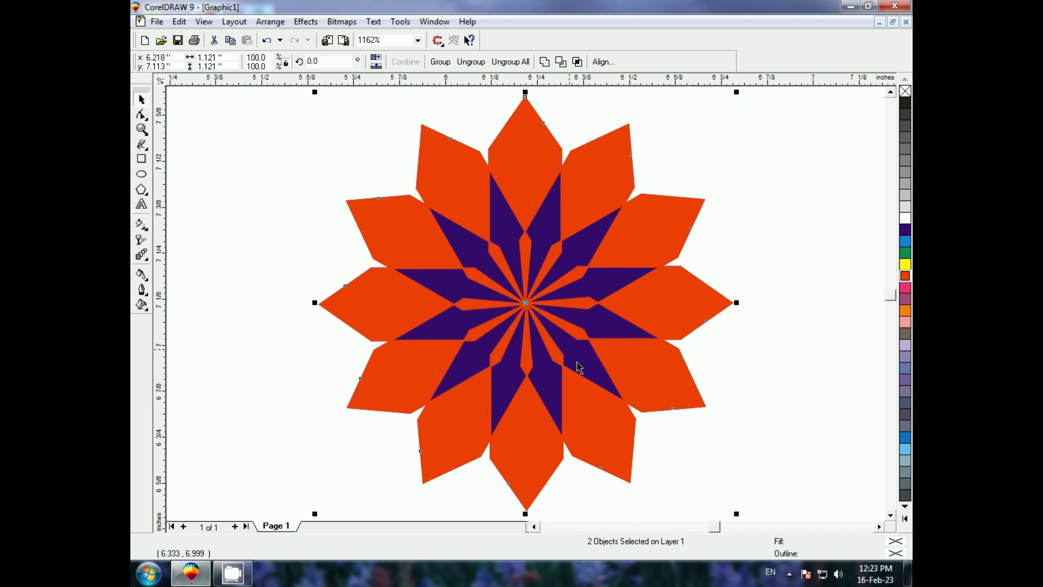
- Combine the two stars into one shape and give it a radial fountain fill
{"action": "key", "text": "ctrl+l"}
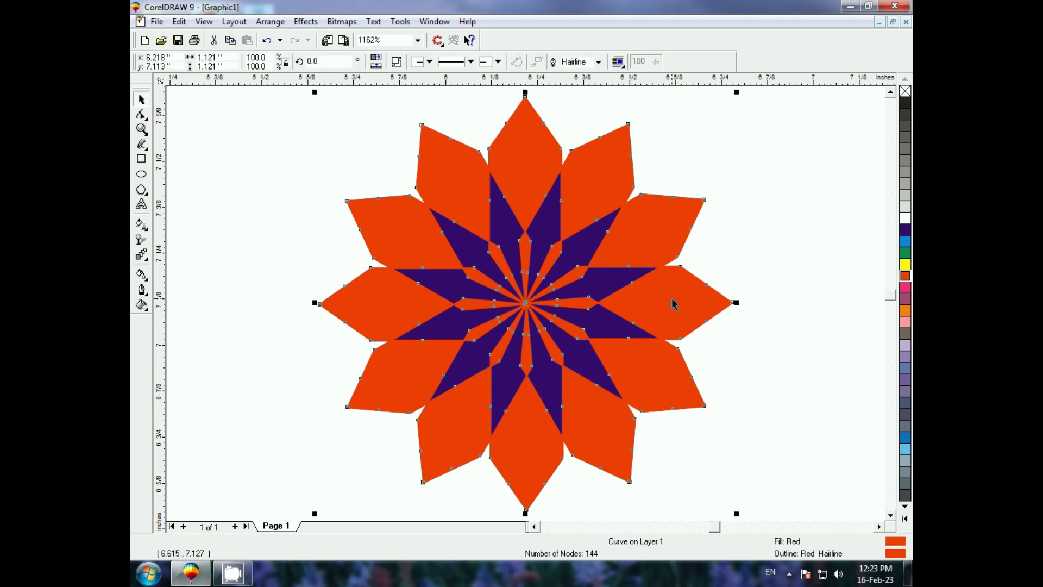
{"action": "left_click", "coordinate": [333, 184]}
{"action": "left_click", "coordinate": [447, 184]}
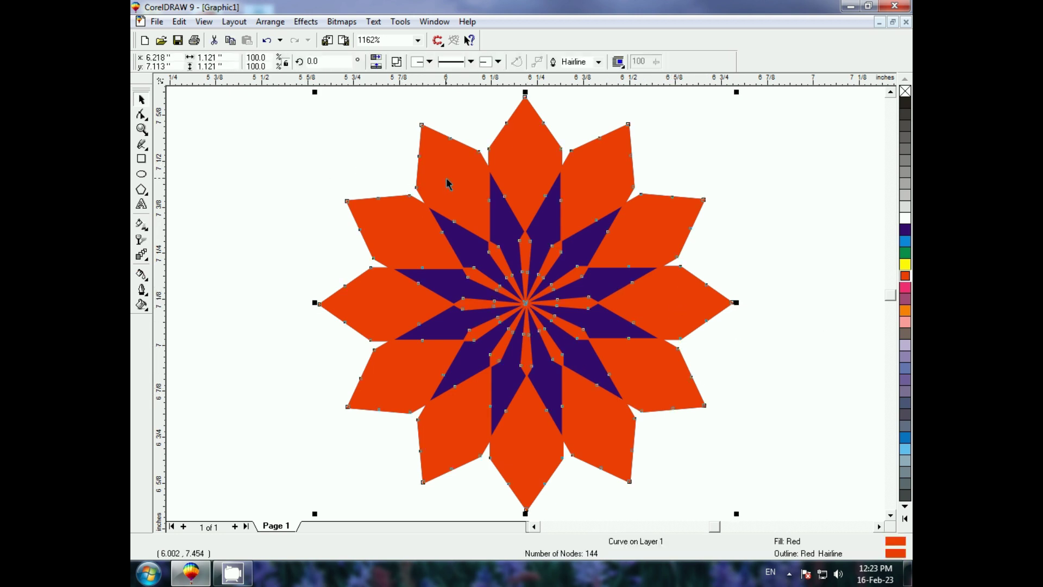
{"action": "left_click", "coordinate": [140, 242]}
{"action": "left_click", "coordinate": [207, 62]}
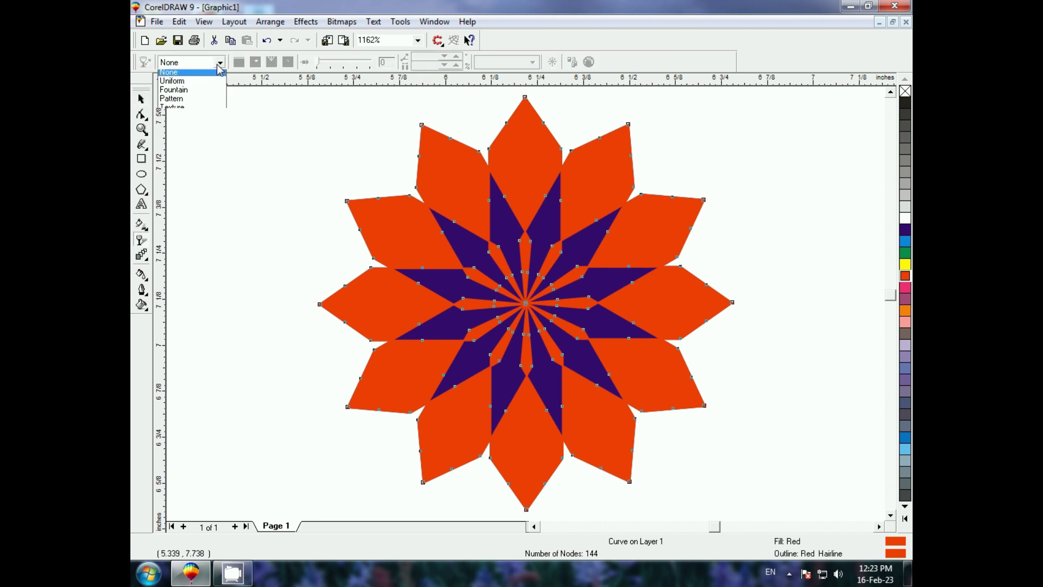
{"action": "left_click", "coordinate": [180, 92]}
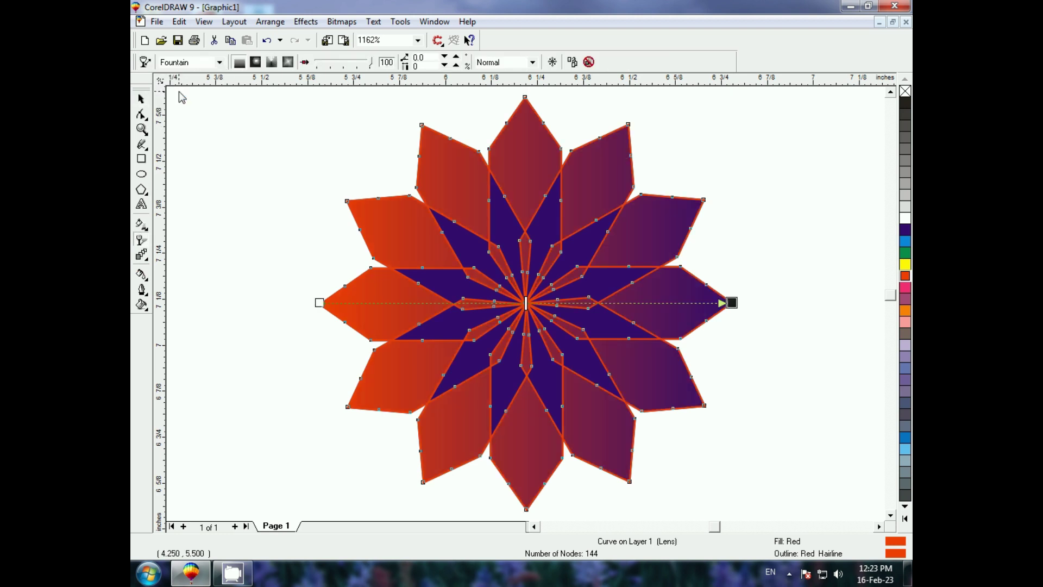
{"action": "left_click", "coordinate": [255, 62]}
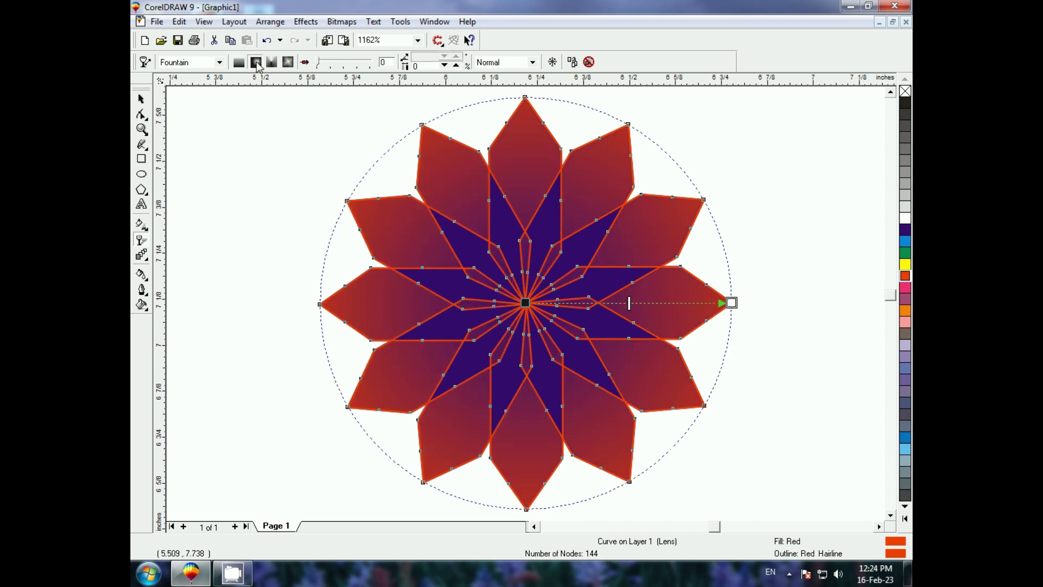
- Remove the star's outlines and recolour it in orange and yellow
{"action": "right_click", "coordinate": [905, 94]}
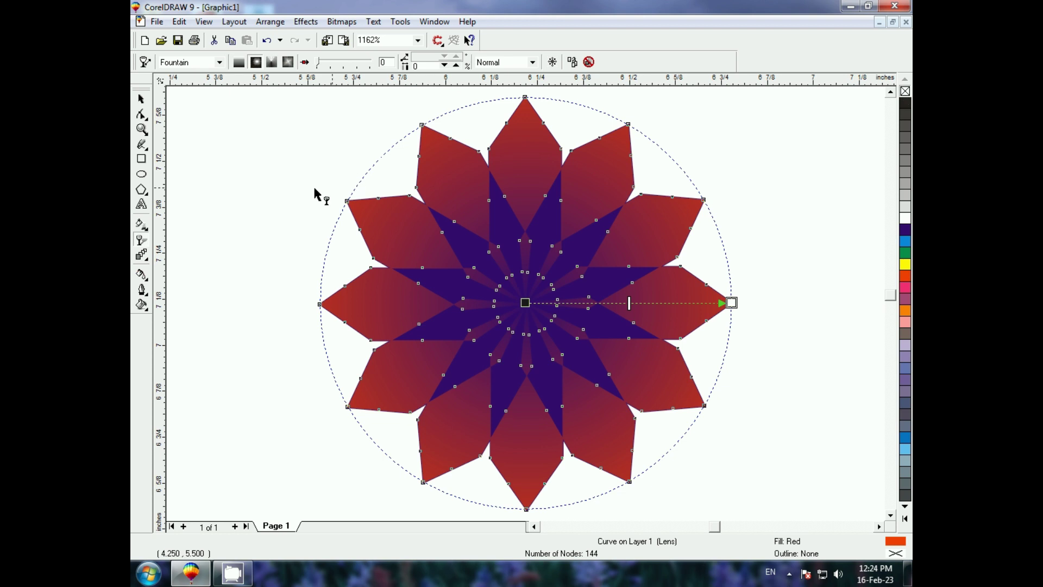
{"action": "left_click", "coordinate": [274, 190]}
{"action": "left_click", "coordinate": [141, 99]}
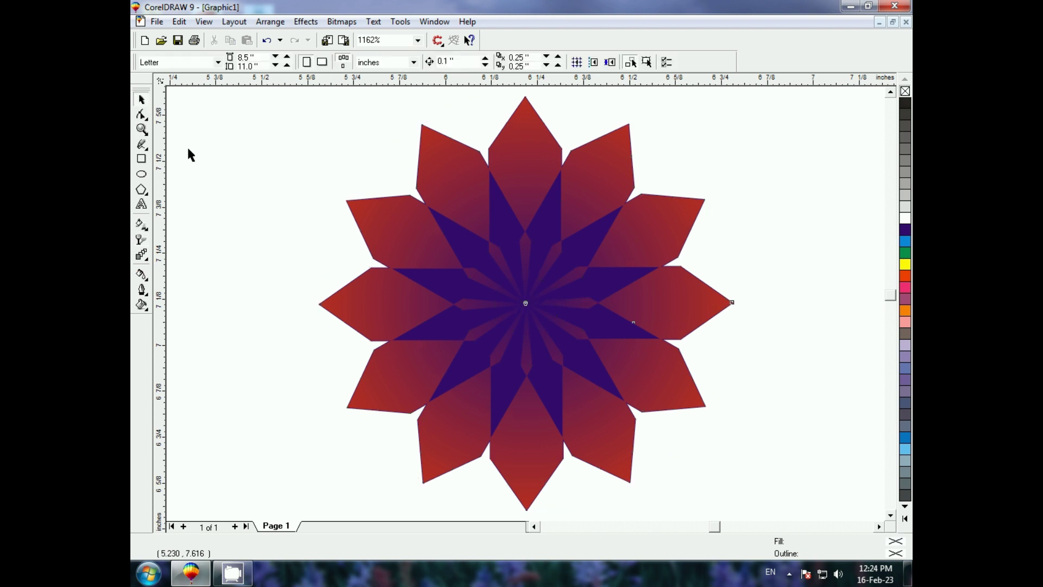
{"action": "left_click", "coordinate": [473, 241]}
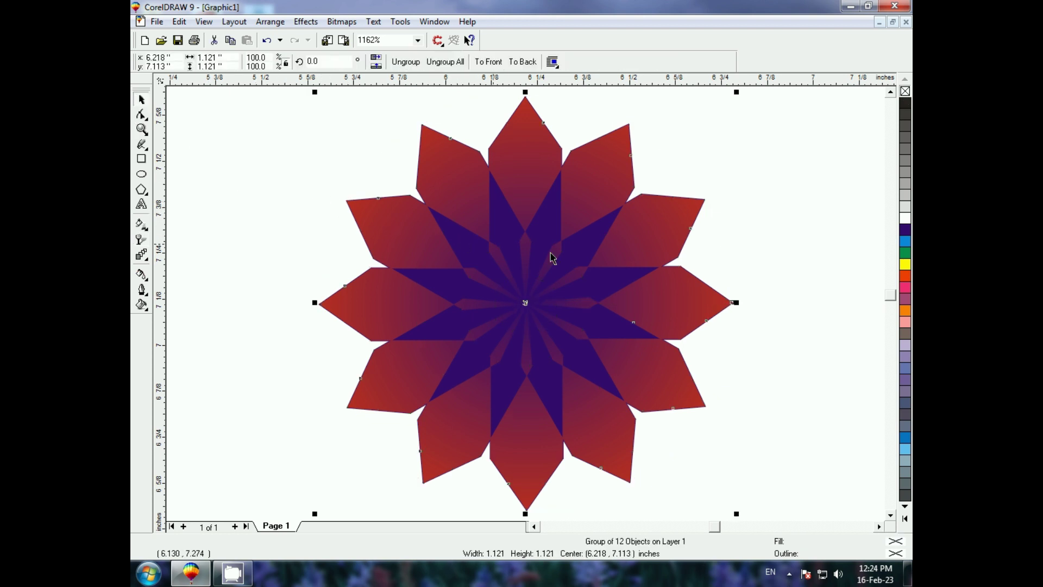
{"action": "left_click", "coordinate": [909, 265]}
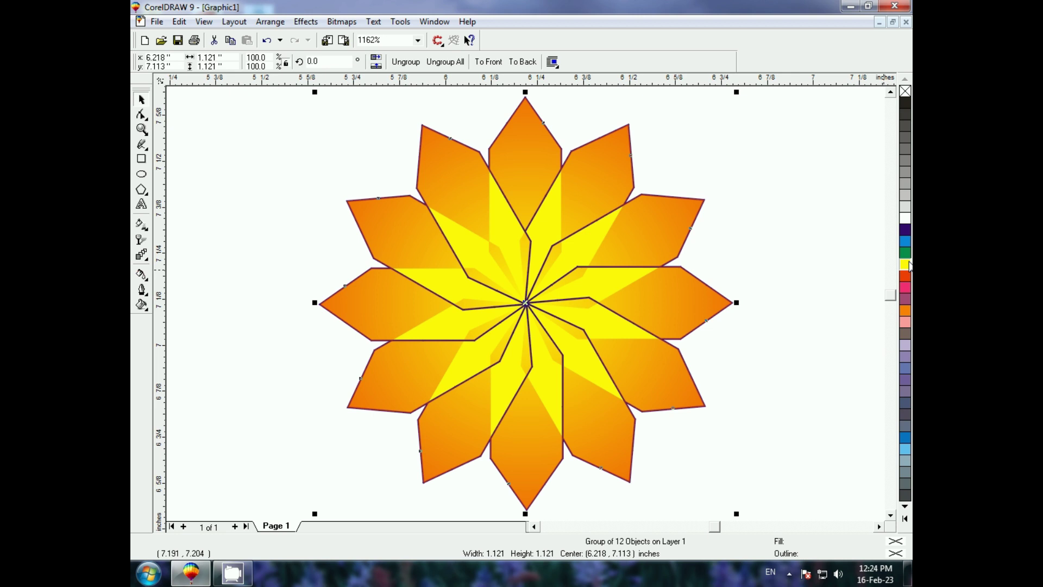
{"action": "right_click", "coordinate": [909, 265]}
{"action": "left_click", "coordinate": [267, 217]}
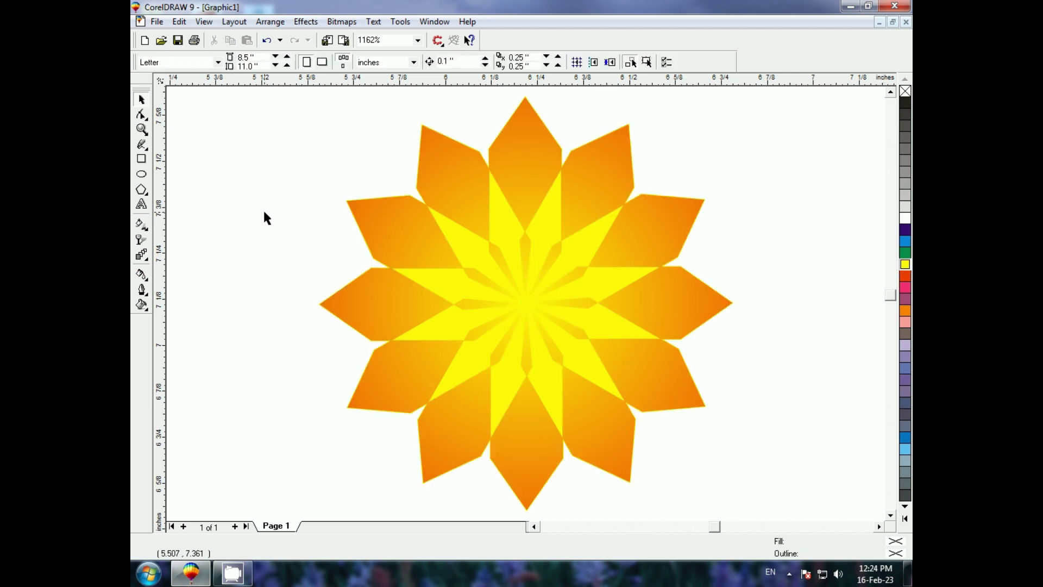
{"action": "key", "text": "F3"}
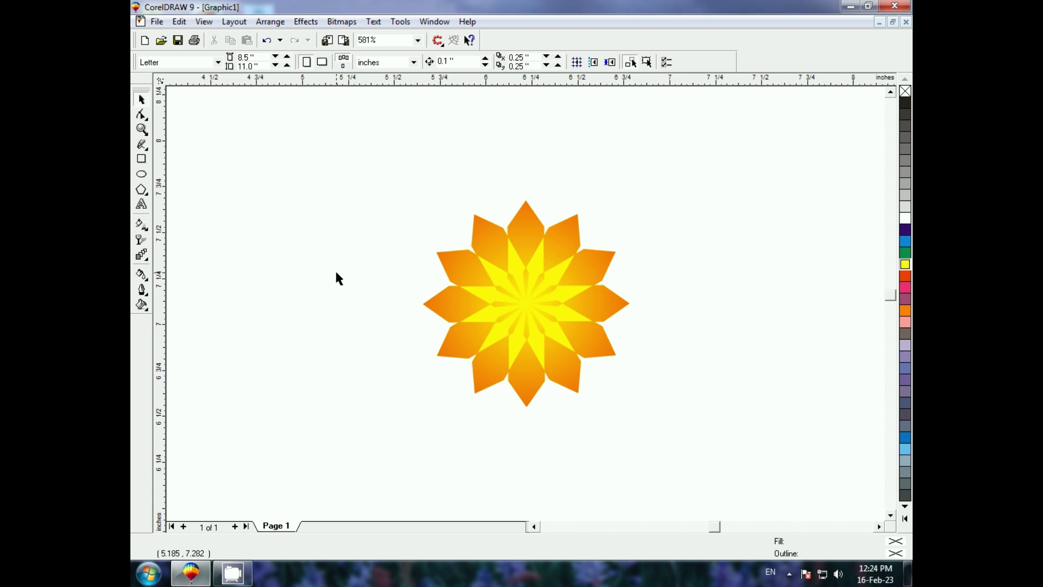
- Group the small star's two parts with Ctrl+G
{"action": "left_click_drag", "start_coordinate": [411, 191], "coordinate": [698, 464]}
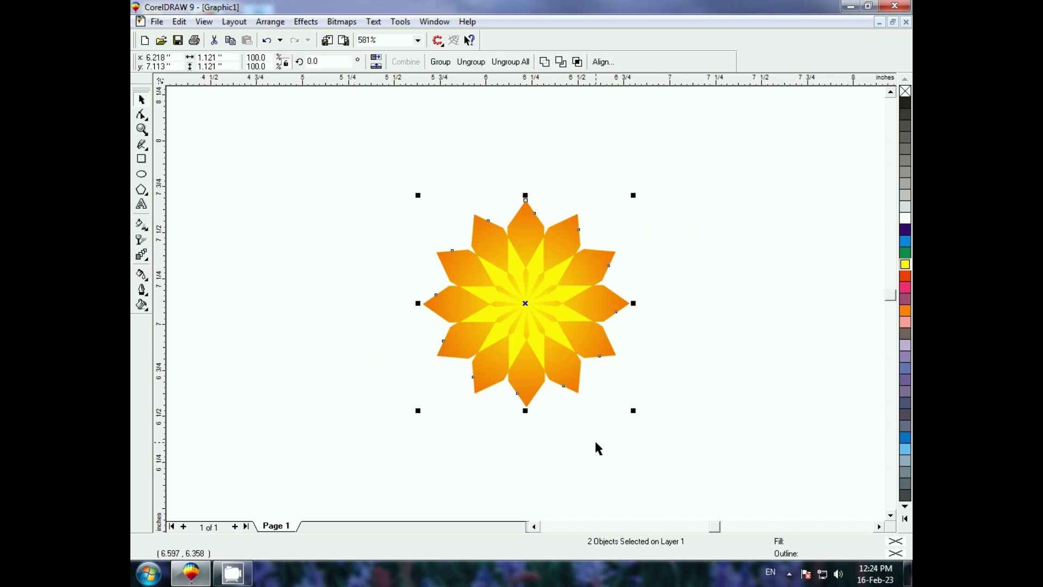
{"action": "key", "text": "F3"}
{"action": "left_click", "coordinate": [396, 251]}
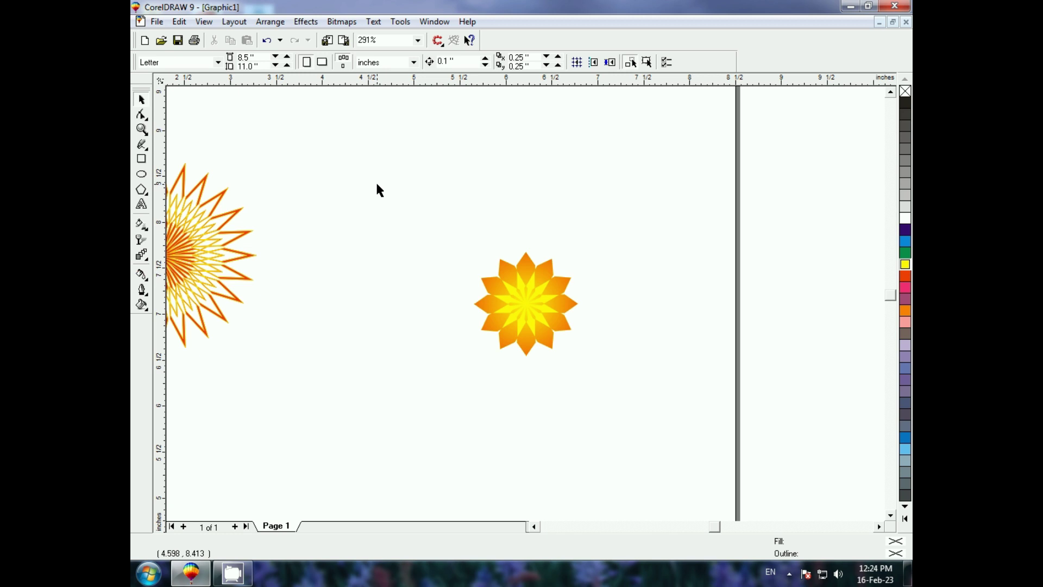
{"action": "key", "text": "F3"}
{"action": "left_click_drag", "start_coordinate": [447, 226], "coordinate": [570, 348]}
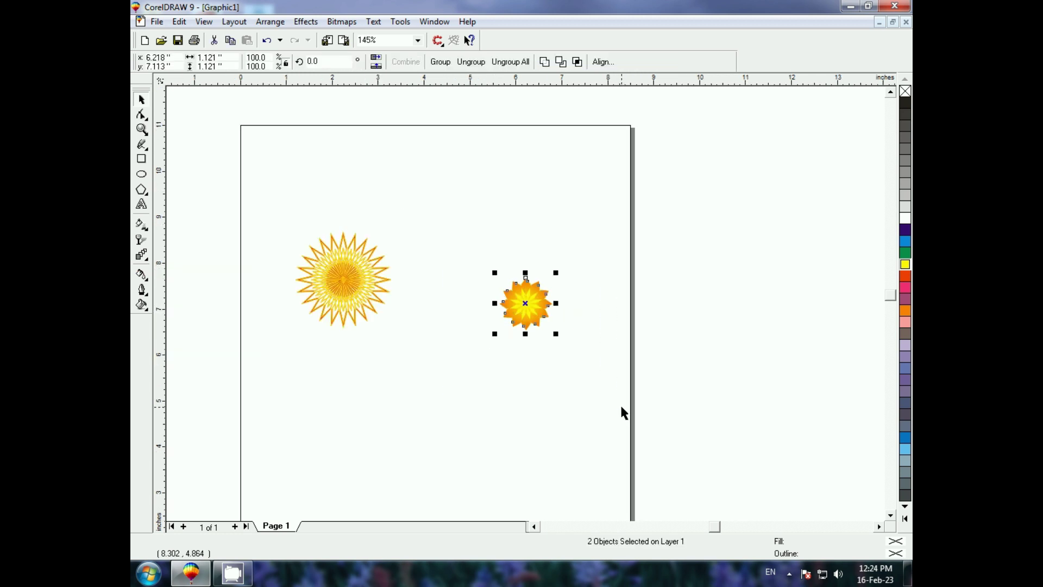
{"action": "key", "text": "ctrl+g"}
{"action": "key", "text": "Escape"}
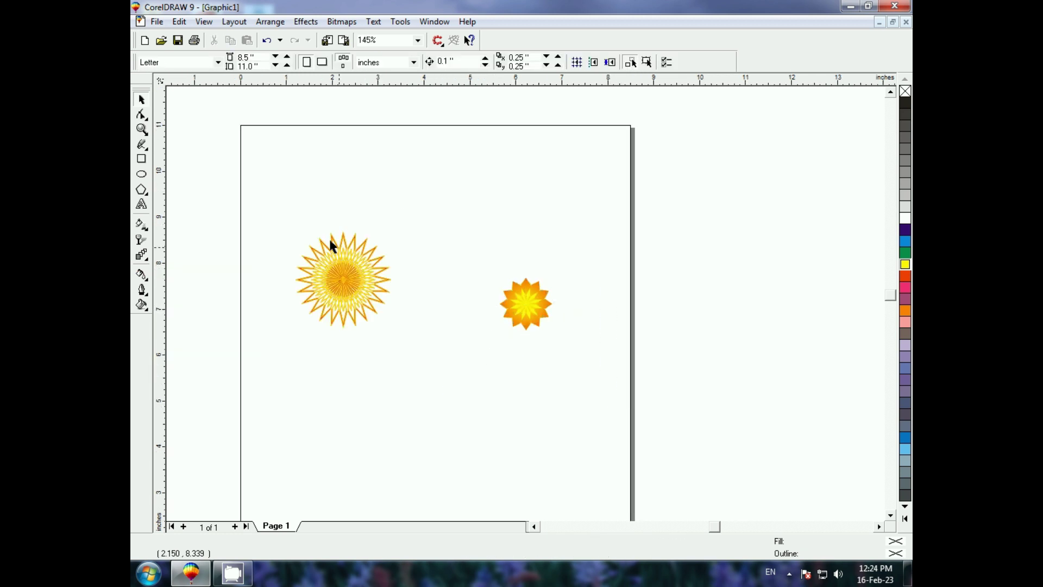
- Centre the small star horizontally and vertically on the sun
{"action": "left_click_drag", "start_coordinate": [418, 353], "coordinate": [664, 420]}
{"action": "key", "text": "c"}
{"action": "key", "text": "e"}
{"action": "key", "text": "Escape"}
{"action": "left_click_drag", "start_coordinate": [261, 214], "coordinate": [475, 375]}
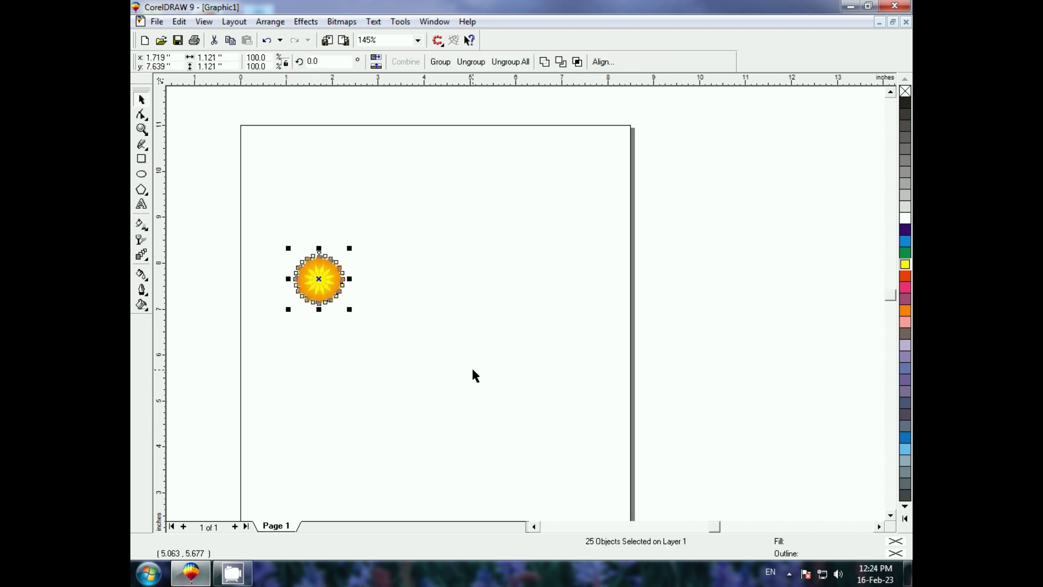
{"action": "key", "text": "shift+F2"}
{"action": "left_click", "coordinate": [281, 214]}
- Shrink the small star group and resize it slightly over the sun
{"action": "left_click", "coordinate": [516, 181]}
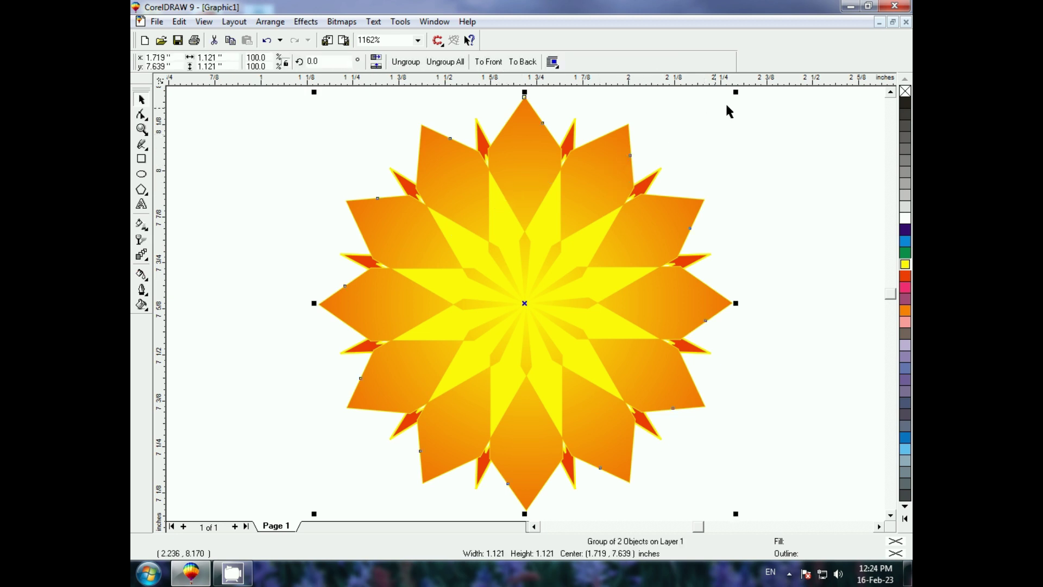
{"action": "left_click_drag", "start_coordinate": [736, 93], "coordinate": [611, 228]}
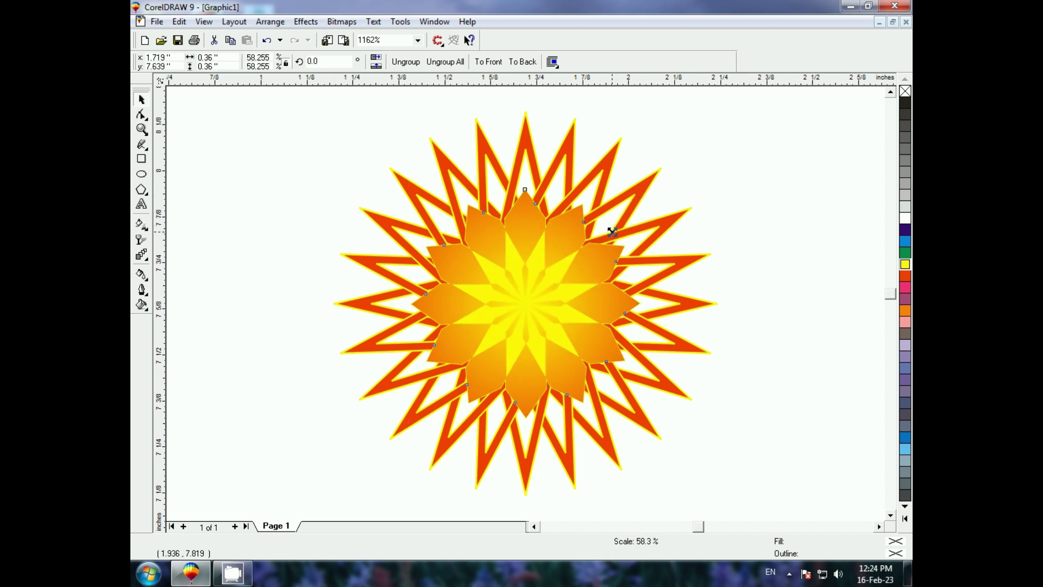
{"action": "left_click", "coordinate": [548, 316]}
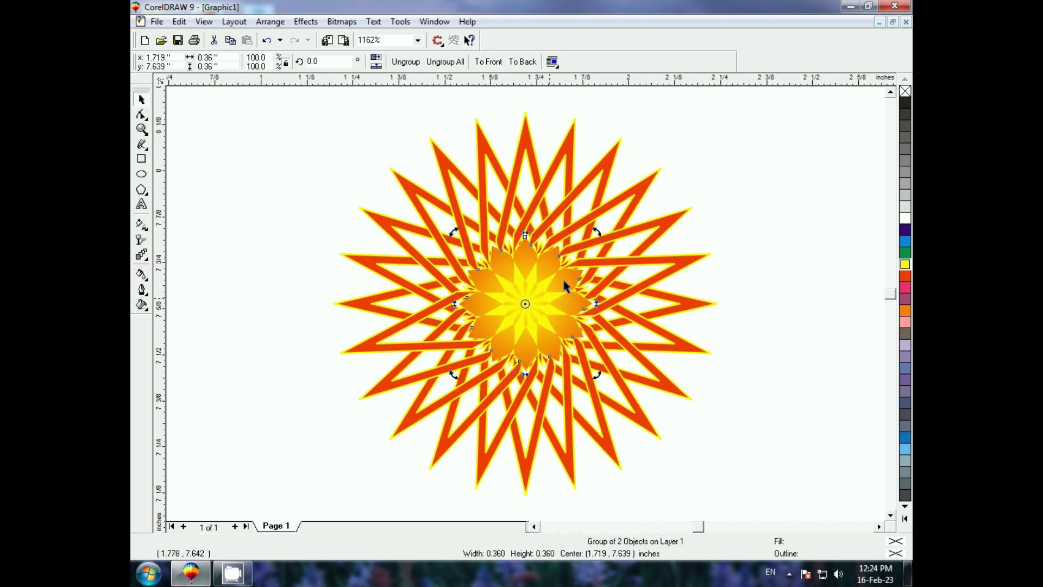
{"action": "left_click", "coordinate": [311, 247]}
{"action": "left_click", "coordinate": [543, 282]}
{"action": "left_click_drag", "start_coordinate": [597, 233], "coordinate": [567, 277]}
{"action": "left_click", "coordinate": [350, 306]}
{"action": "left_click", "coordinate": [527, 302]}
{"action": "left_click", "coordinate": [320, 245]}
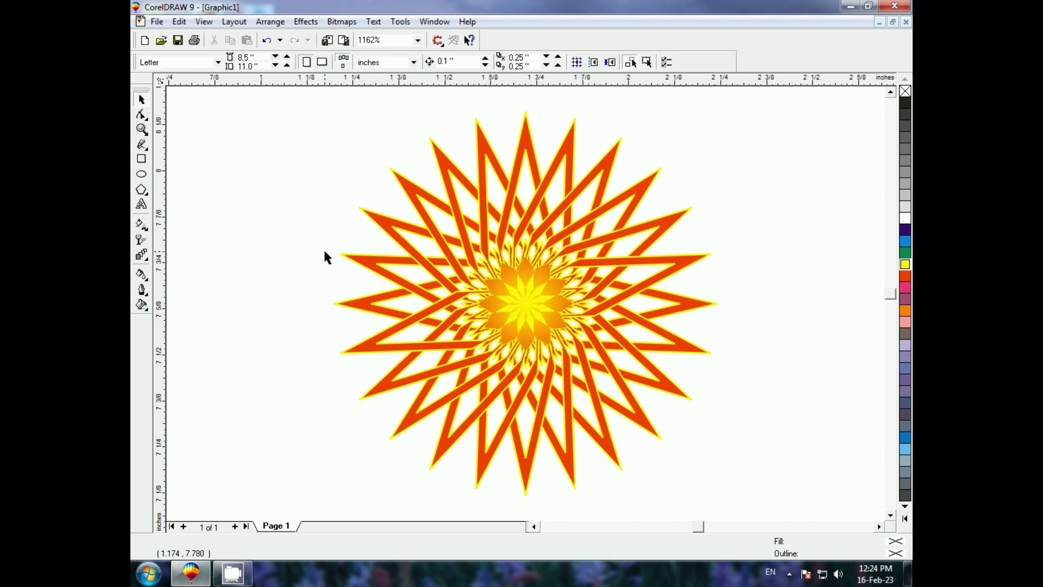
- Undo the star changes so the small star sits separately beside the sun
{"action": "key", "text": "F3"}
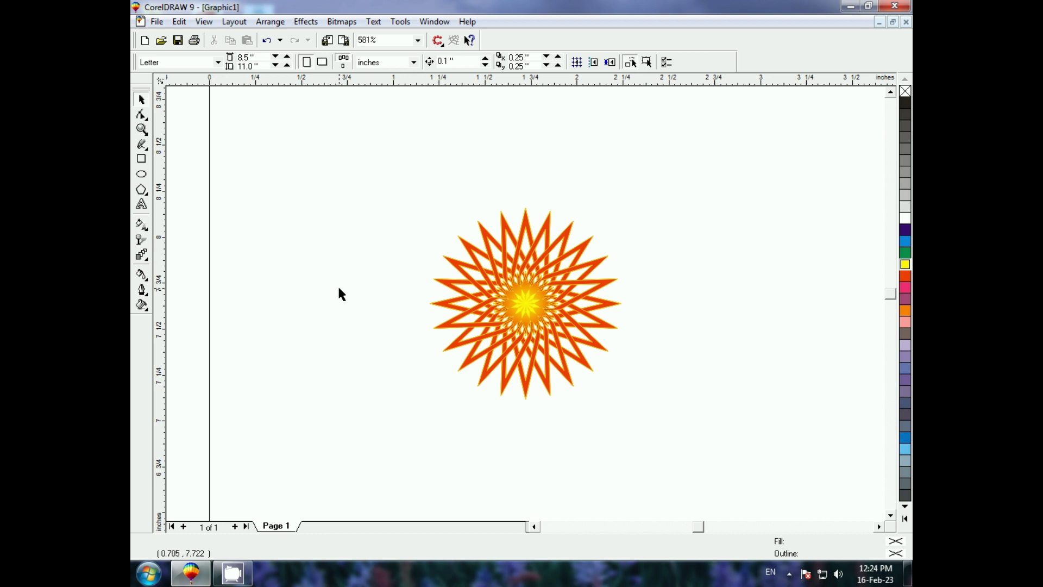
{"action": "key", "text": "Tab"}
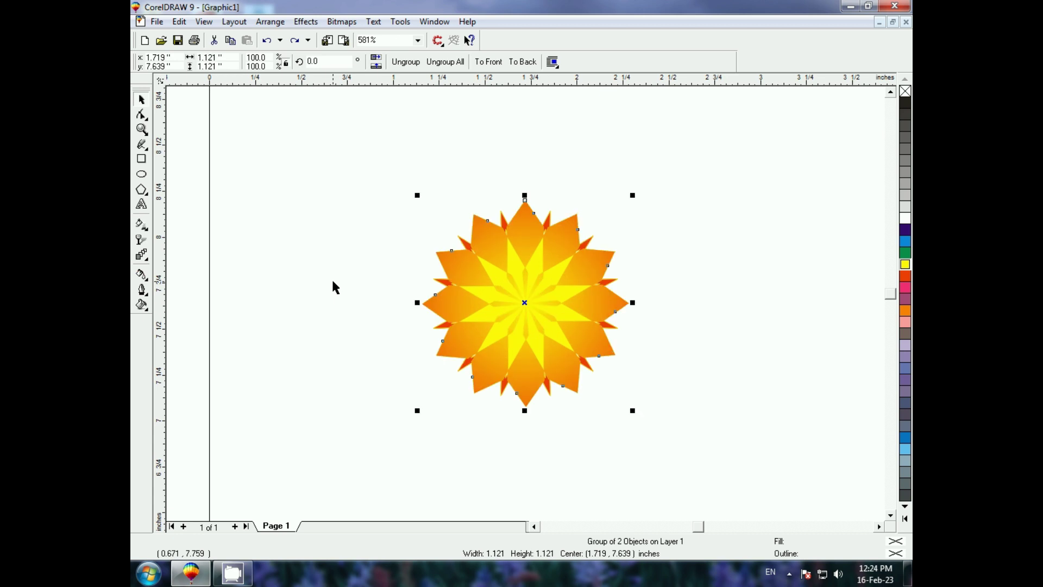
{"action": "key", "text": "ctrl+u"}
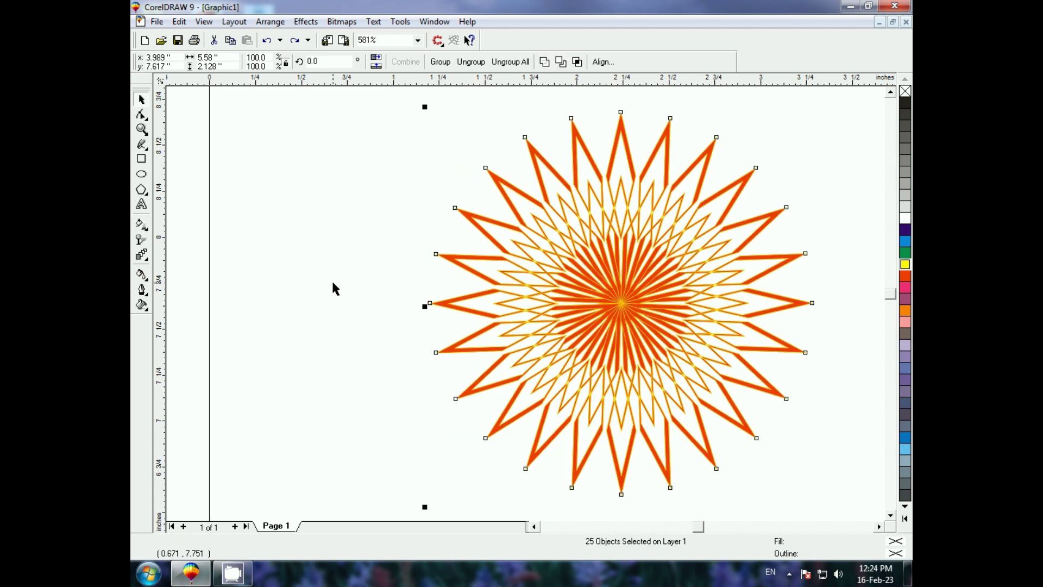
{"action": "key", "text": "F3"}
{"action": "key", "text": "F3"}
{"action": "left_click", "coordinate": [687, 332]}
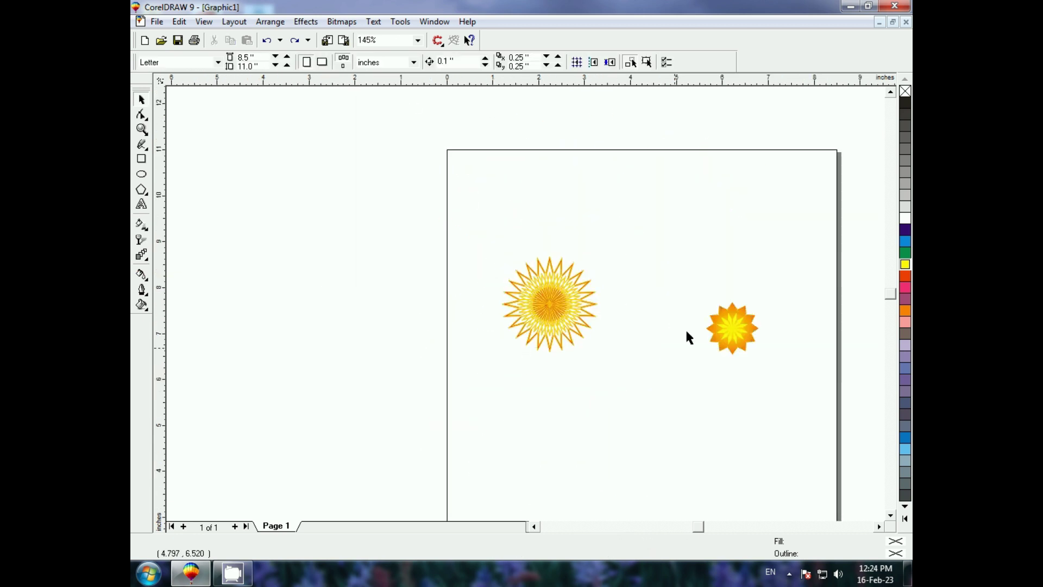
- Shrink the small star and undo a stray ray move
{"action": "left_click", "coordinate": [739, 334]}
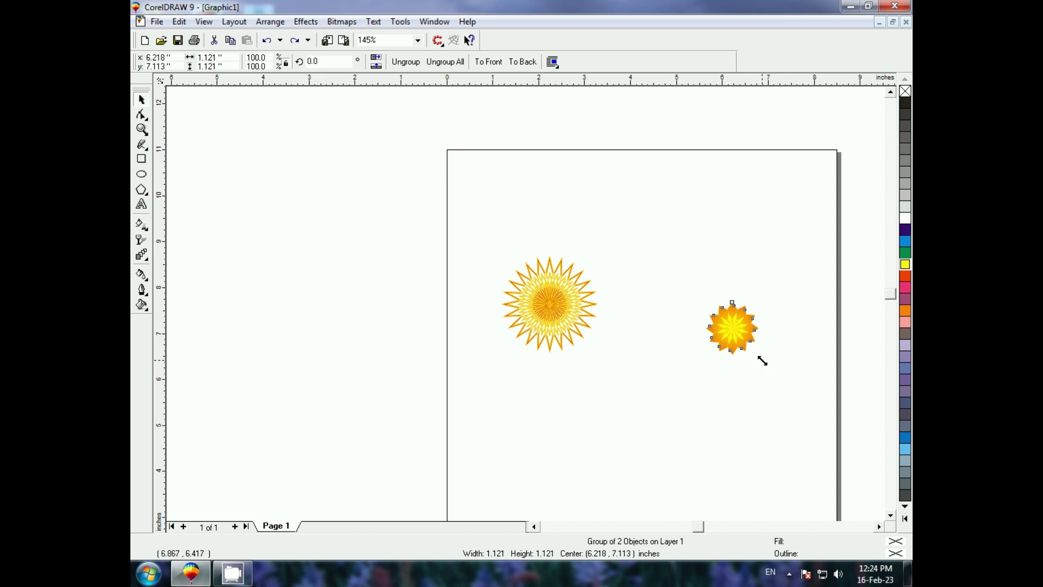
{"action": "left_click_drag", "start_coordinate": [763, 361], "coordinate": [752, 342]}
{"action": "left_click_drag", "start_coordinate": [683, 281], "coordinate": [747, 345]}
{"action": "left_click", "coordinate": [734, 328]}
{"action": "left_click", "coordinate": [485, 291]}
{"action": "left_click_drag", "start_coordinate": [538, 325], "coordinate": [471, 319]}
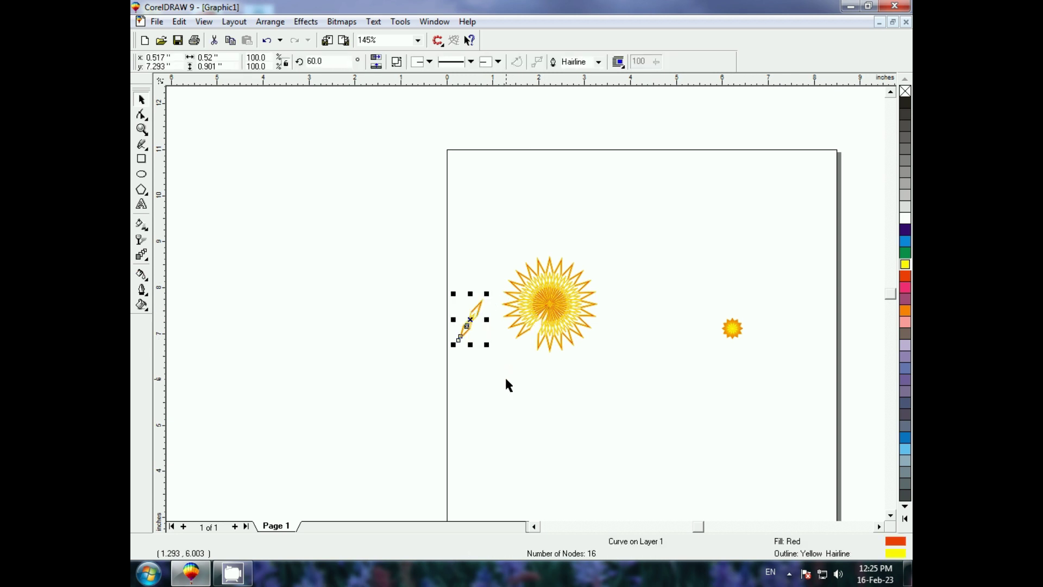
{"action": "key", "text": "ctrl+z"}
- Group all parts of the large sun with Ctrl+G
{"action": "left_click_drag", "start_coordinate": [407, 202], "coordinate": [663, 413]}
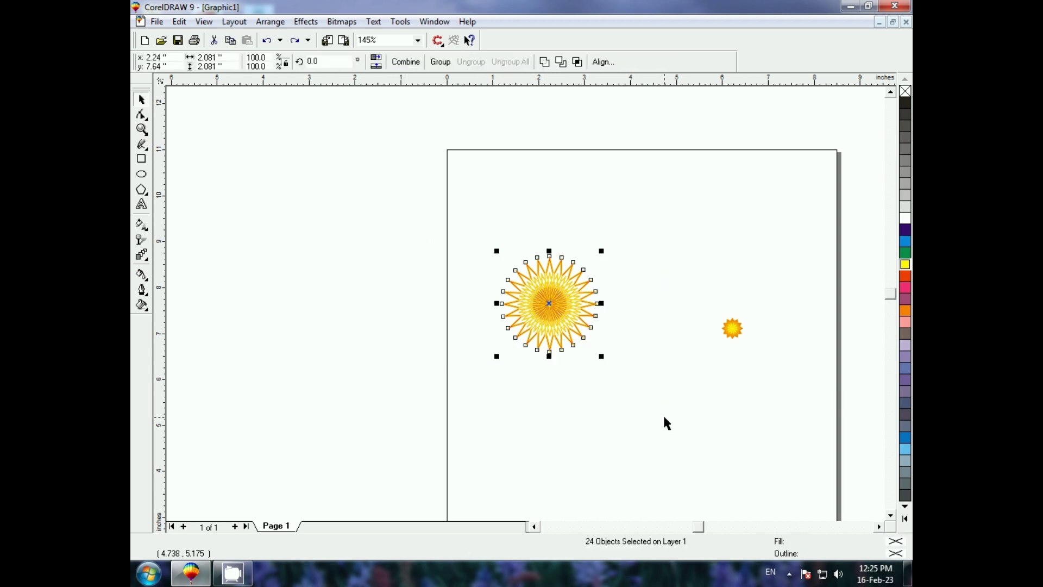
{"action": "key", "text": "ctrl+g"}
{"action": "left_click", "coordinate": [643, 425]}
{"action": "left_click_drag", "start_coordinate": [458, 216], "coordinate": [810, 422]}
{"action": "left_click", "coordinate": [810, 422]}
- Colour the small star green and centre it on the sun
{"action": "left_click", "coordinate": [733, 329]}
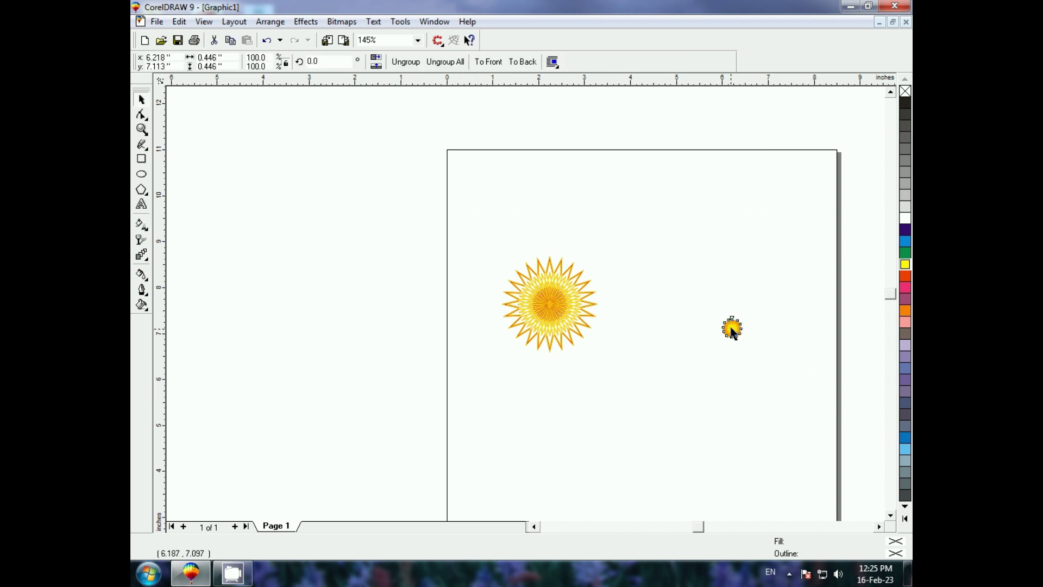
{"action": "left_click", "coordinate": [906, 252]}
{"action": "left_click", "coordinate": [495, 294]}
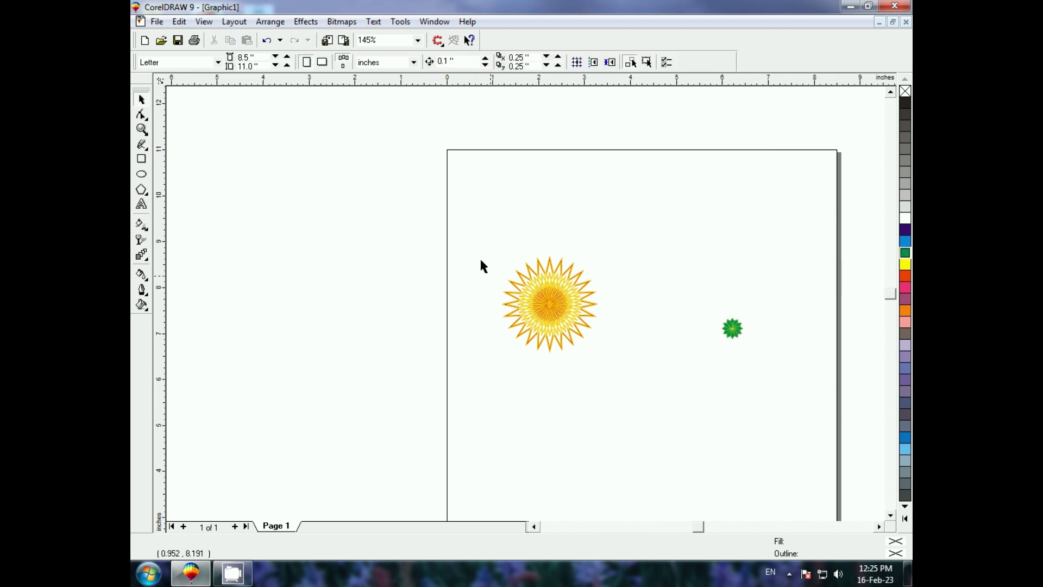
{"action": "left_click_drag", "start_coordinate": [449, 219], "coordinate": [777, 402]}
{"action": "key", "text": "c"}
{"action": "key", "text": "e"}
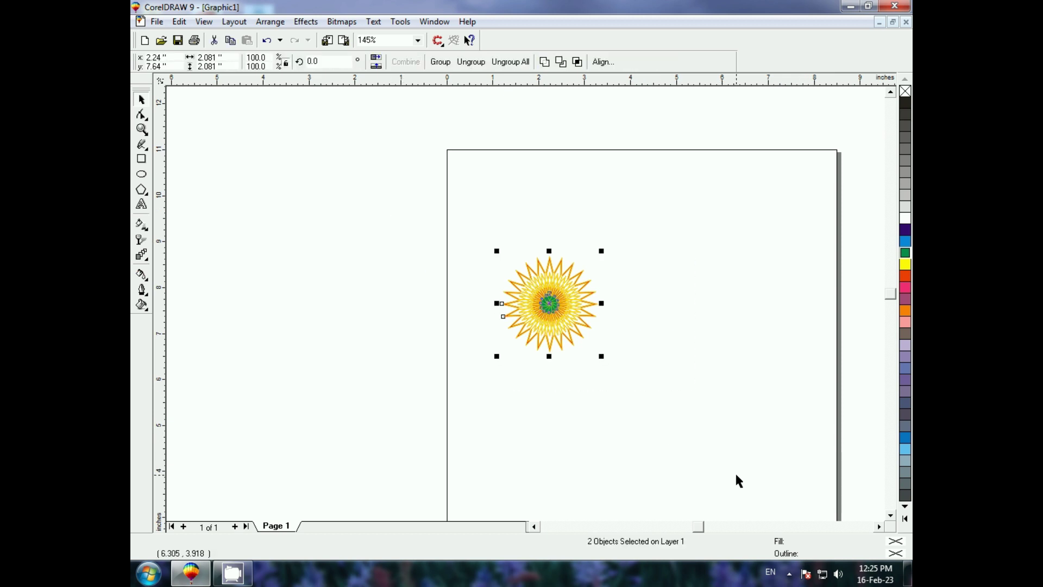
{"action": "key", "text": "shift+F2"}
{"action": "left_click", "coordinate": [285, 316]}
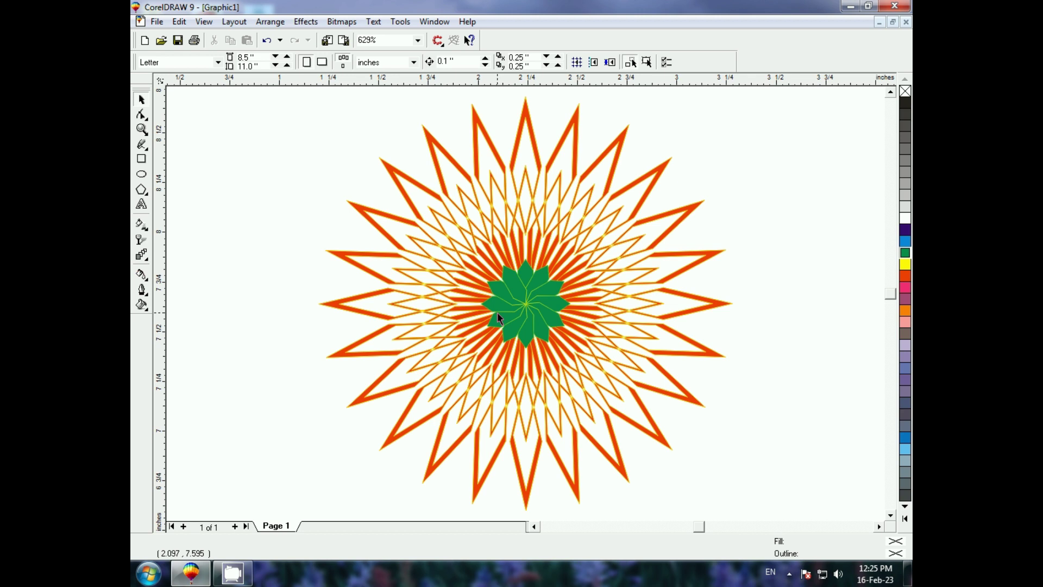
- Select the whole sun drawing and delete it
{"action": "key", "text": "F3"}
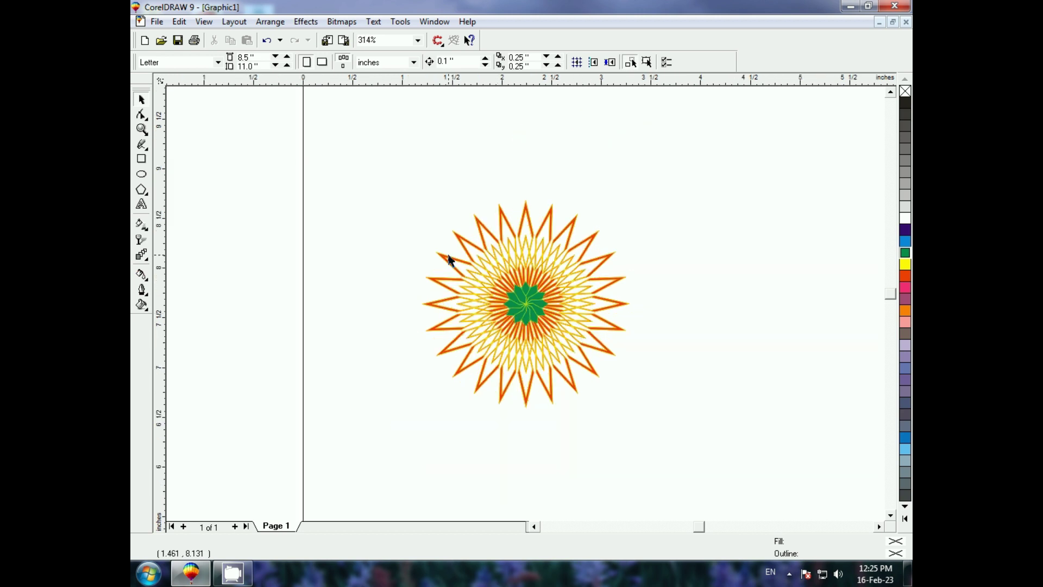
{"action": "left_click_drag", "start_coordinate": [391, 178], "coordinate": [691, 458]}
{"action": "key", "text": "Delete"}
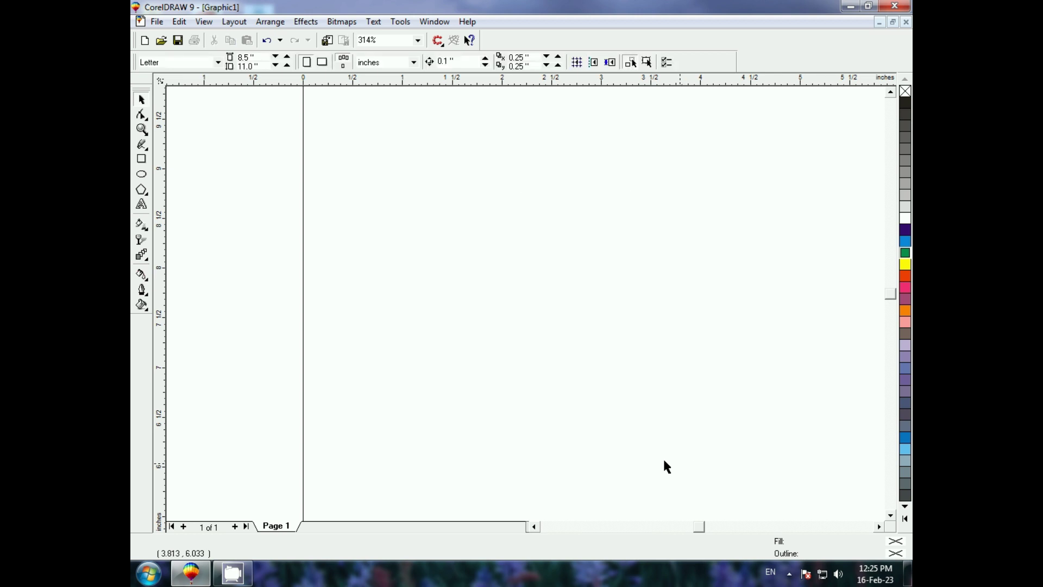
- Draw a tall narrow ellipse and a small triangle to its left
{"action": "left_click", "coordinate": [141, 174]}
{"action": "left_click_drag", "start_coordinate": [476, 198], "coordinate": [515, 299]}
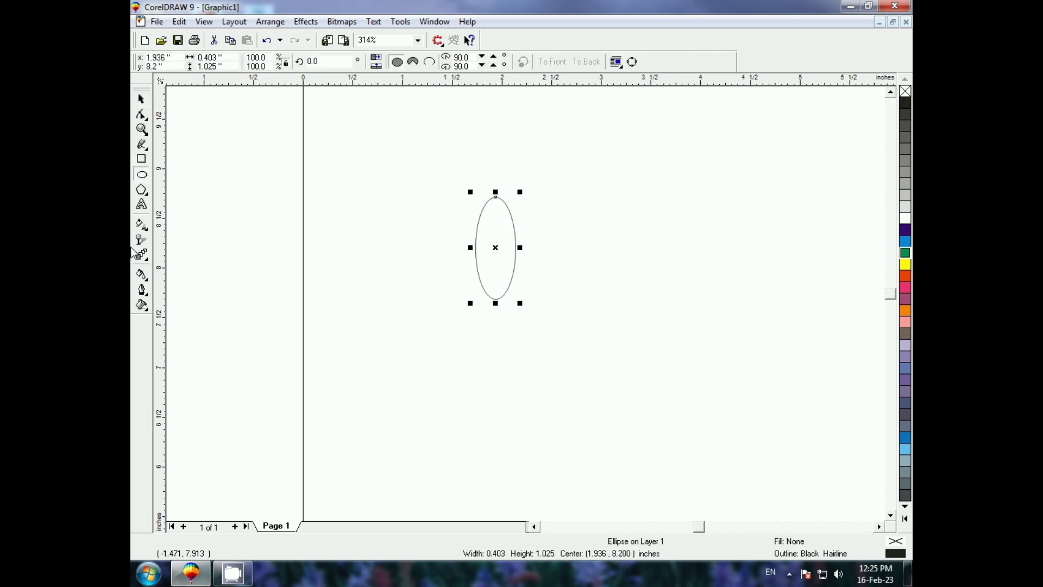
{"action": "left_click", "coordinate": [141, 190]}
{"action": "mouse_move", "coordinate": [352, 300]}
{"action": "left_mouse_down"}
{"action": "mouse_move", "coordinate": [391, 351]}
{"action": "mouse_move", "coordinate": [386, 338]}
{"action": "left_mouse_up"}
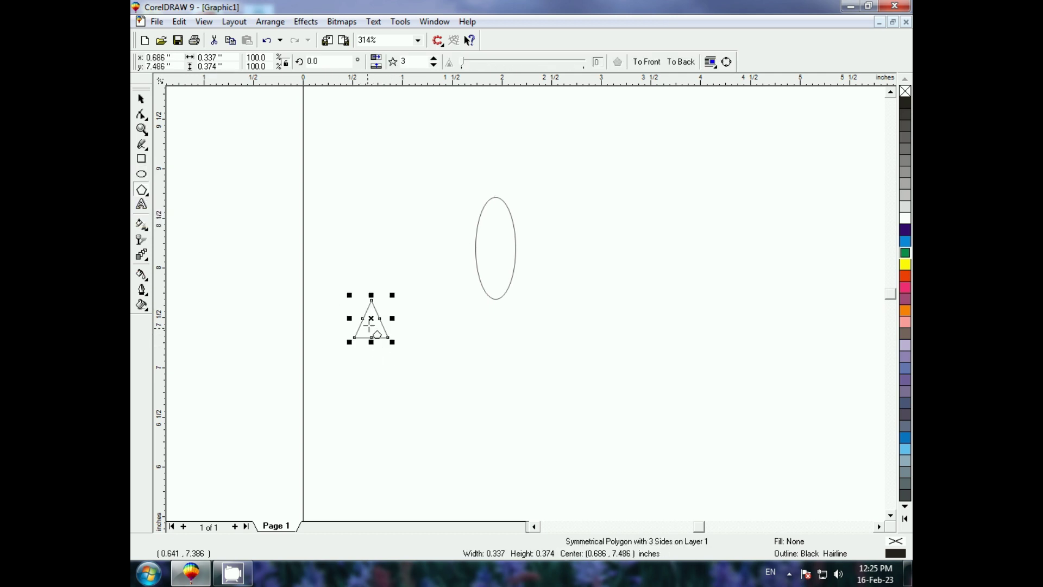
{"action": "left_click", "coordinate": [141, 101]}
- Align the triangle's centre and top with the ellipse, then raise it above the top
{"action": "left_click_drag", "start_coordinate": [281, 163], "coordinate": [600, 415]}
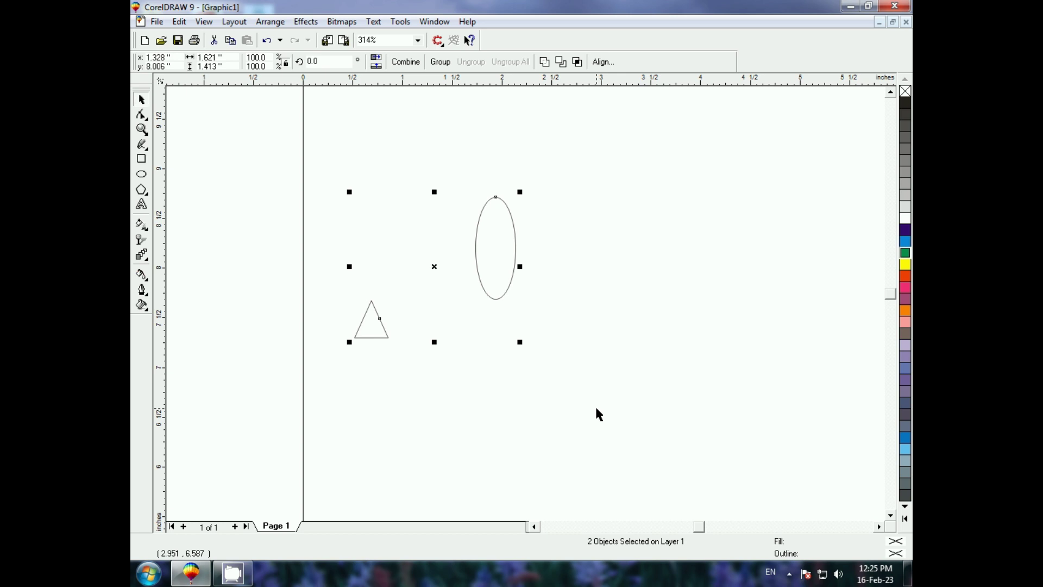
{"action": "key", "text": "c"}
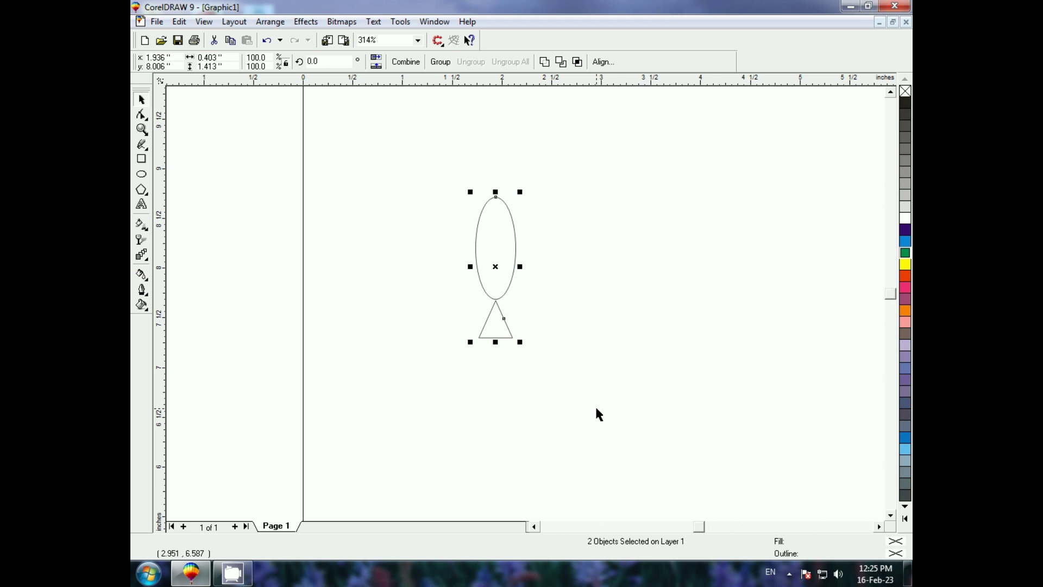
{"action": "key", "text": "t"}
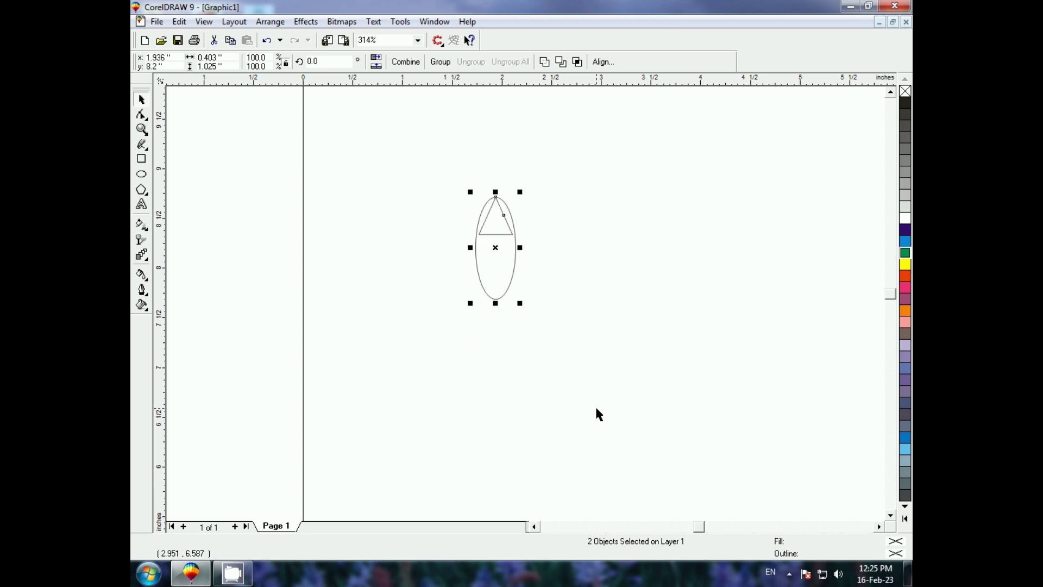
{"action": "left_click", "coordinate": [624, 308]}
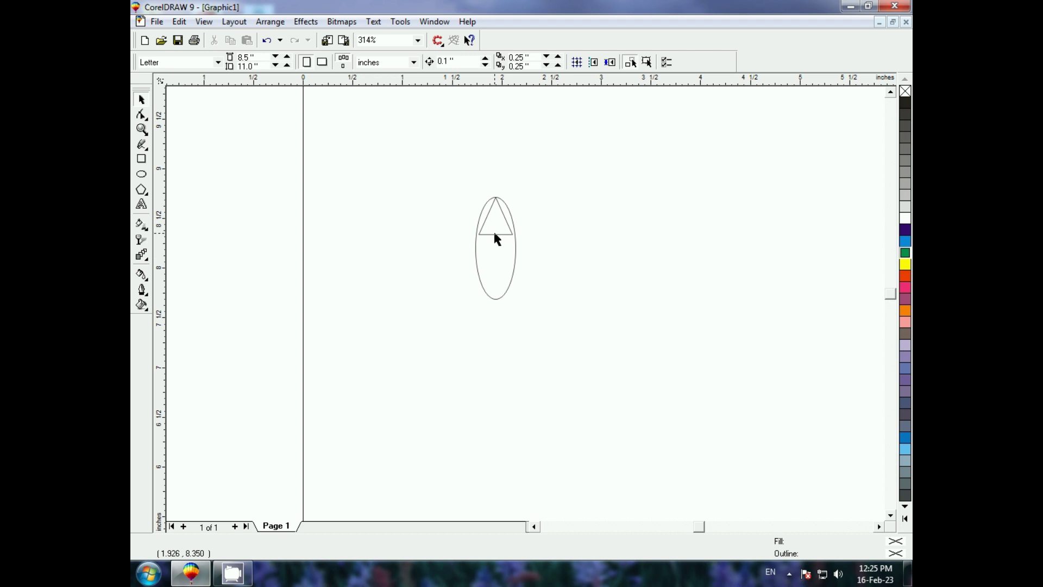
{"action": "left_click", "coordinate": [494, 235]}
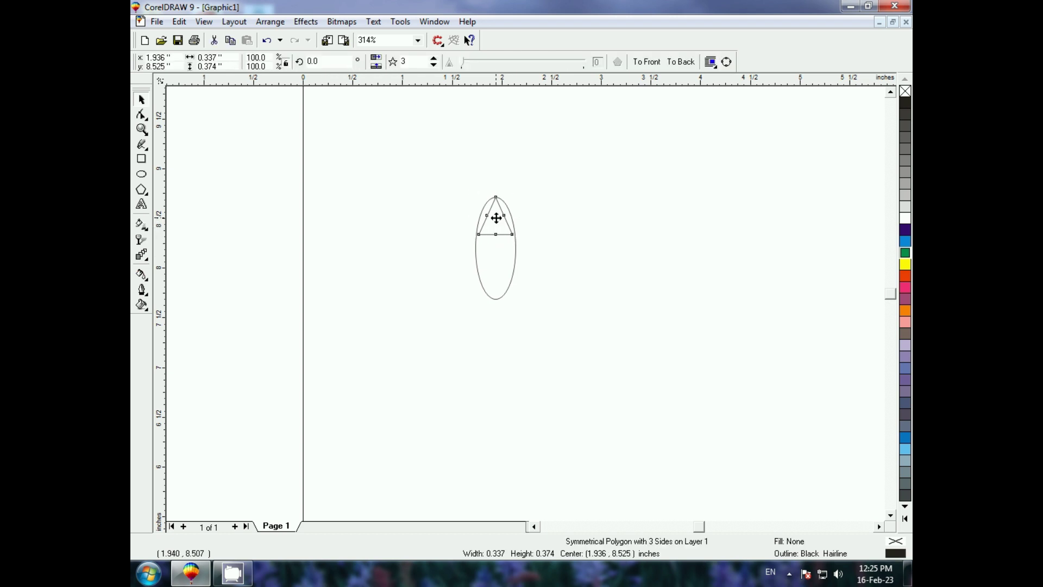
{"action": "left_click_drag", "start_coordinate": [497, 218], "coordinate": [496, 200]}
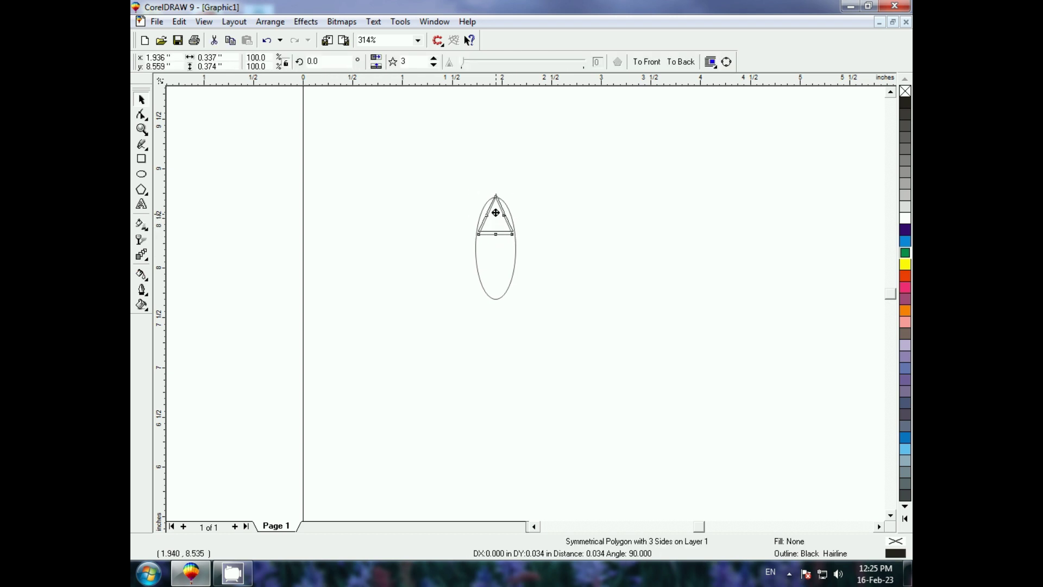
- Weld the triangle and ellipse into one pointed leaf shape
{"action": "left_click", "coordinate": [444, 229]}
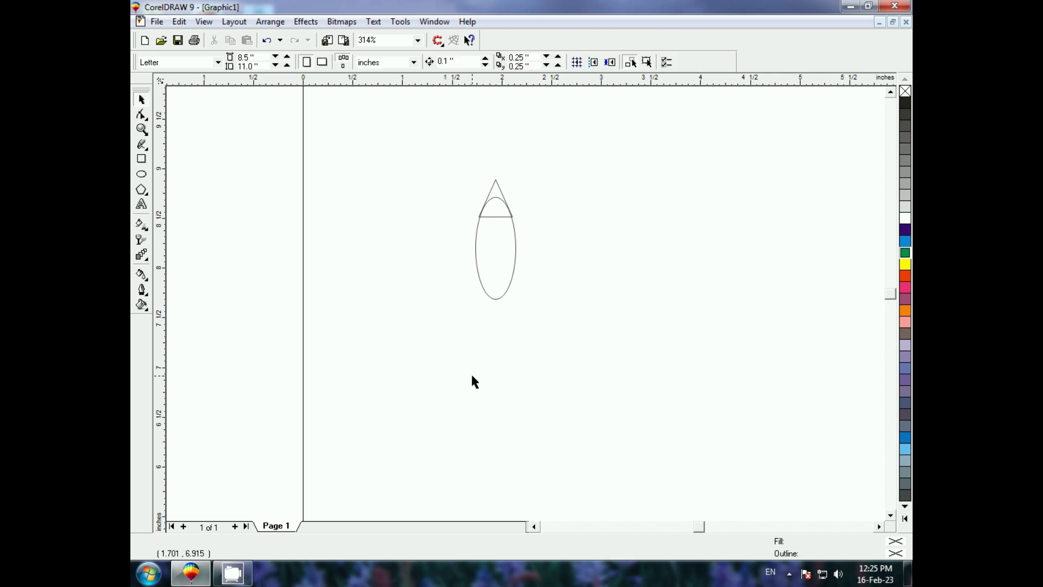
{"action": "left_click_drag", "start_coordinate": [410, 138], "coordinate": [583, 330]}
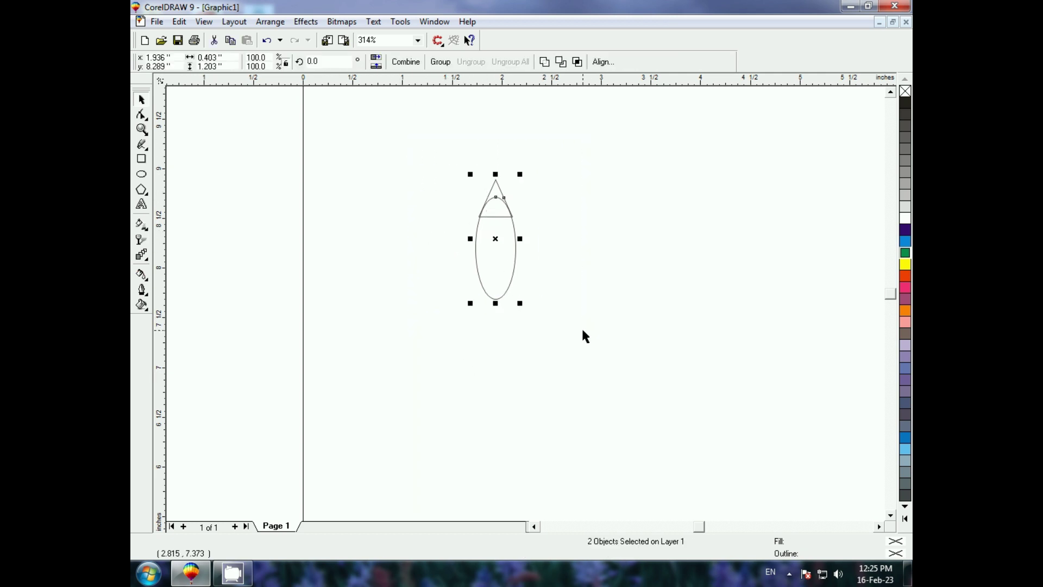
{"action": "left_click", "coordinate": [545, 61]}
{"action": "left_click", "coordinate": [505, 237]}
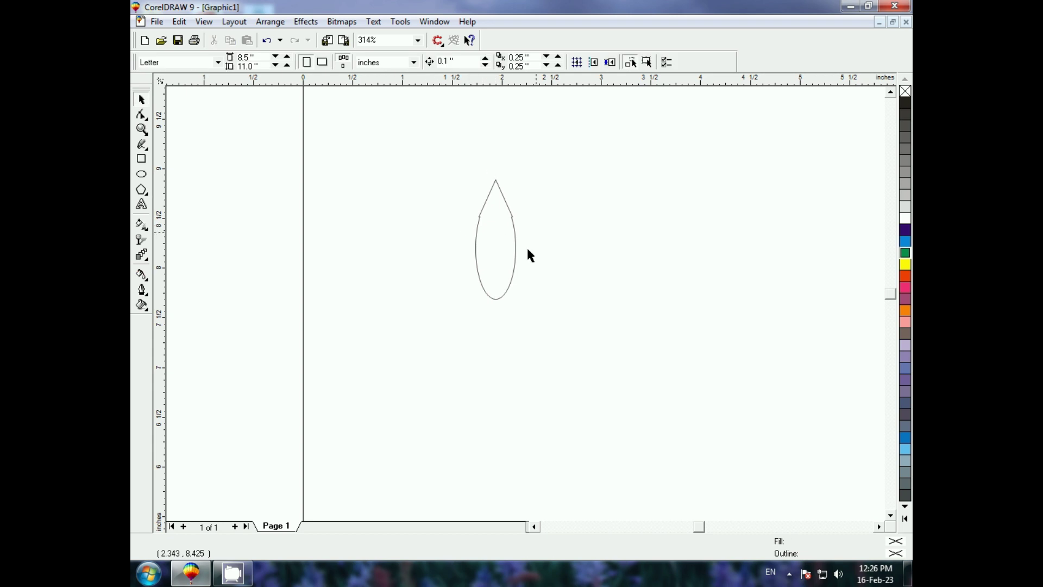
- Place a spare copy of the leaf off to the right
{"action": "left_click", "coordinate": [496, 303]}
{"action": "left_click", "coordinate": [497, 241]}
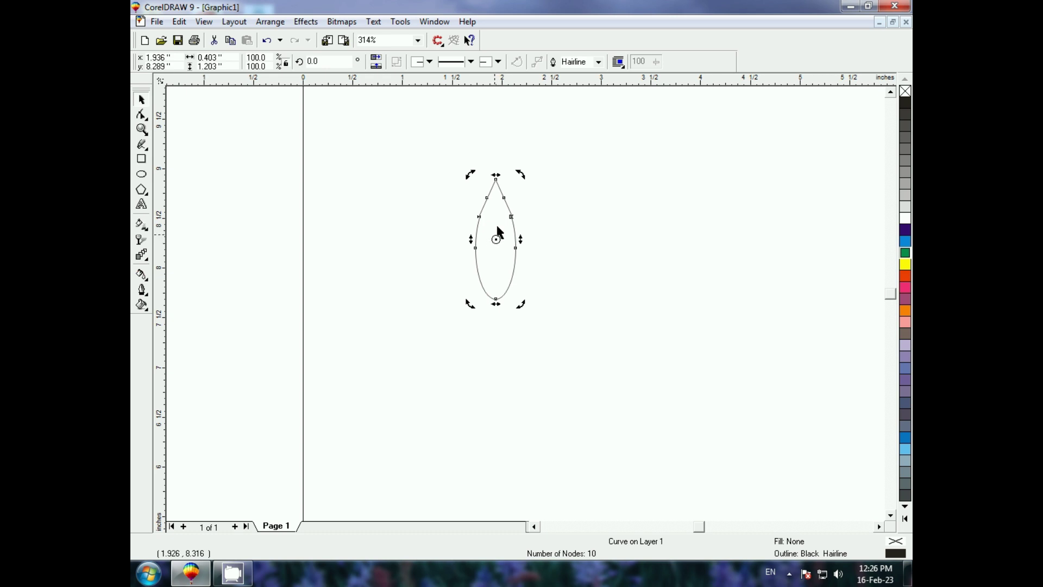
{"action": "left_click_drag", "start_coordinate": [496, 240], "coordinate": [496, 178]}
{"action": "left_click_drag", "start_coordinate": [496, 178], "coordinate": [496, 299]}
{"action": "left_click_drag", "start_coordinate": [426, 139], "coordinate": [628, 392]}
{"action": "left_click_drag", "start_coordinate": [494, 238], "coordinate": [706, 256]}
{"action": "left_click", "coordinate": [504, 306]}
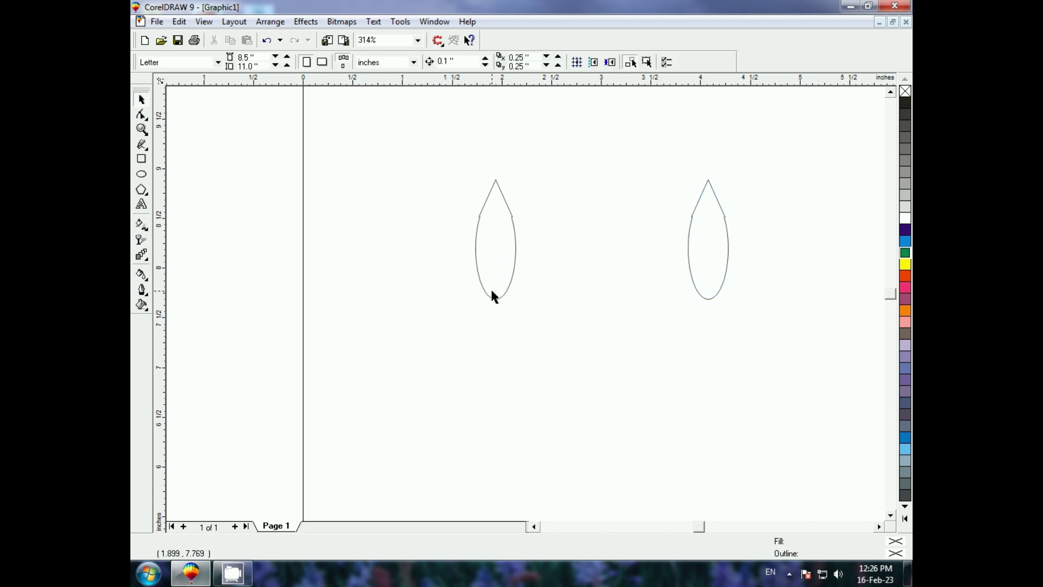
- Rotate 30° copies of the original leaf about its bottom tip into a twelve-leaf flower
{"action": "left_click", "coordinate": [494, 296]}
{"action": "left_click", "coordinate": [495, 244]}
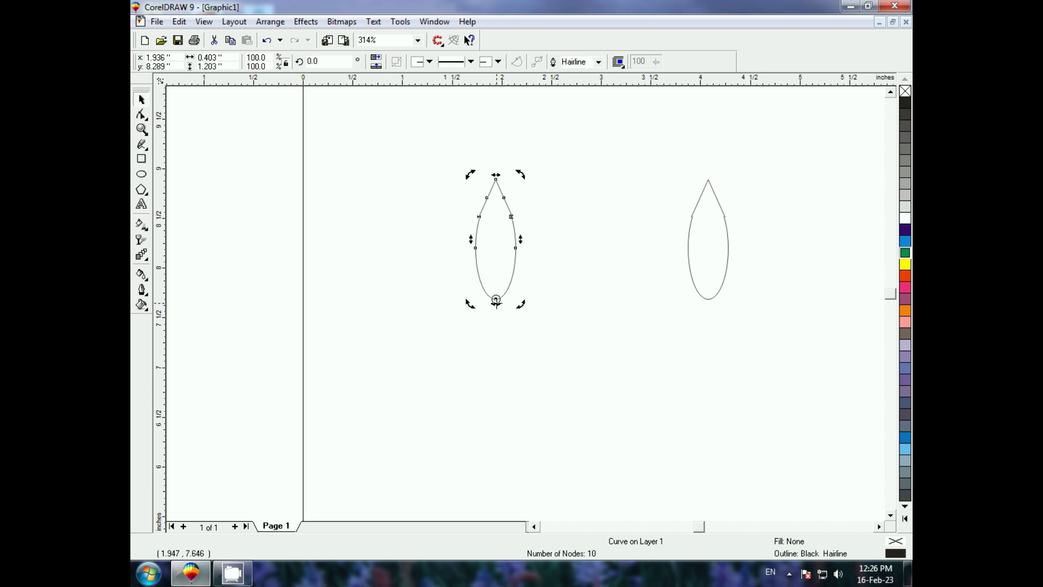
{"action": "left_click_drag", "start_coordinate": [520, 174], "coordinate": [568, 207]}
{"action": "key", "text": "ctrl+r"}
{"action": "key", "text": "ctrl+r"}
{"action": "key", "text": "ctrl+r"}
{"action": "key", "text": "ctrl+r"}
{"action": "key", "text": "ctrl+r"}
{"action": "key", "text": "ctrl+r"}
{"action": "key", "text": "ctrl+r"}
{"action": "key", "text": "ctrl+r"}
{"action": "key", "text": "ctrl+r"}
{"action": "key", "text": "ctrl+r"}
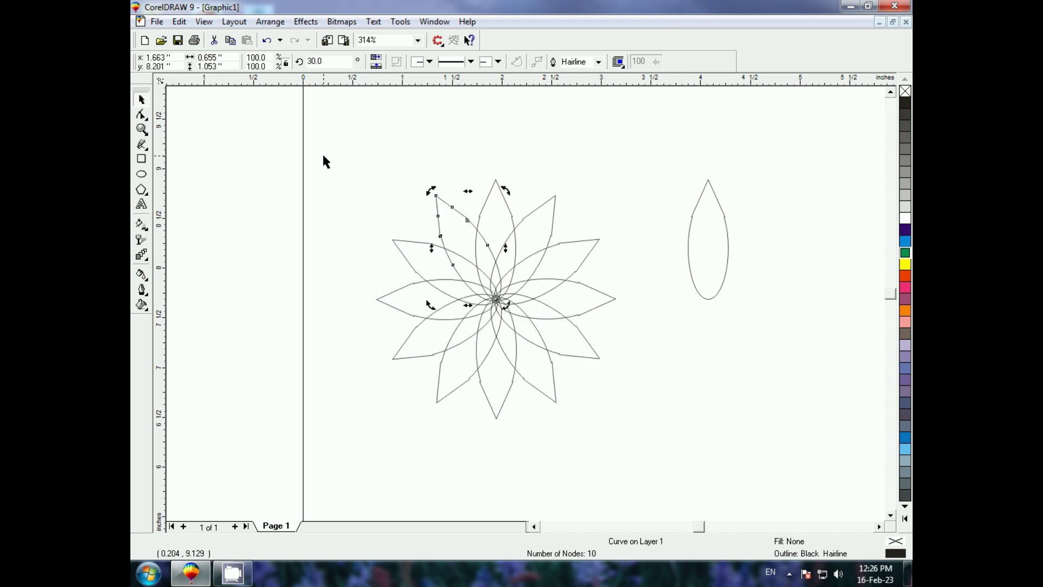
{"action": "left_click", "coordinate": [709, 298]}
- Rotate 30° copies of the spare leaf about its tip into a second twelve-leaf flower
{"action": "left_click", "coordinate": [709, 238]}
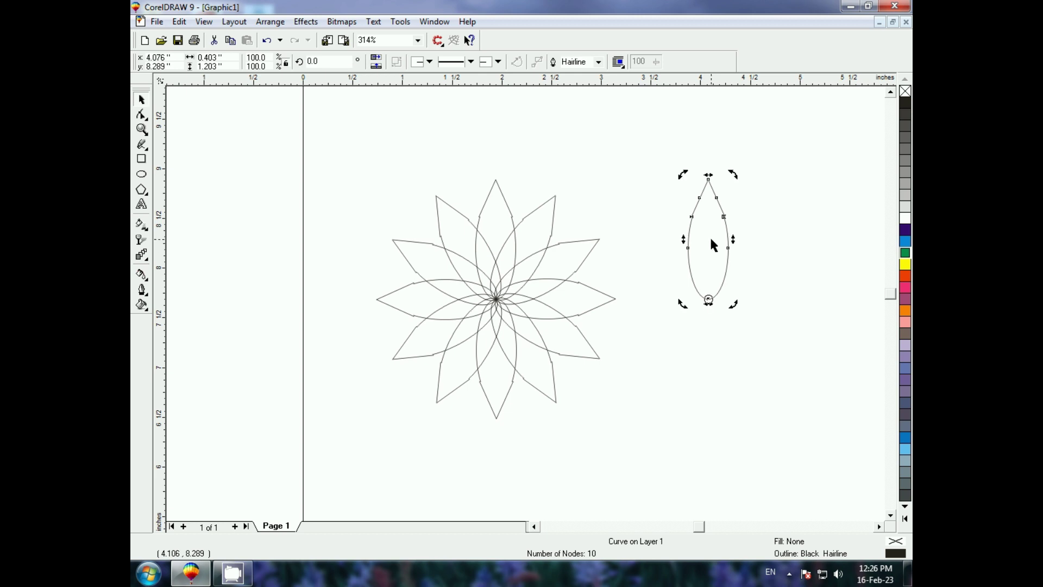
{"action": "mouse_move", "coordinate": [709, 239]}
{"action": "left_mouse_down"}
{"action": "mouse_move", "coordinate": [710, 299]}
{"action": "mouse_move", "coordinate": [709, 178]}
{"action": "left_mouse_up"}
{"action": "left_click_drag", "start_coordinate": [730, 306], "coordinate": [798, 293]}
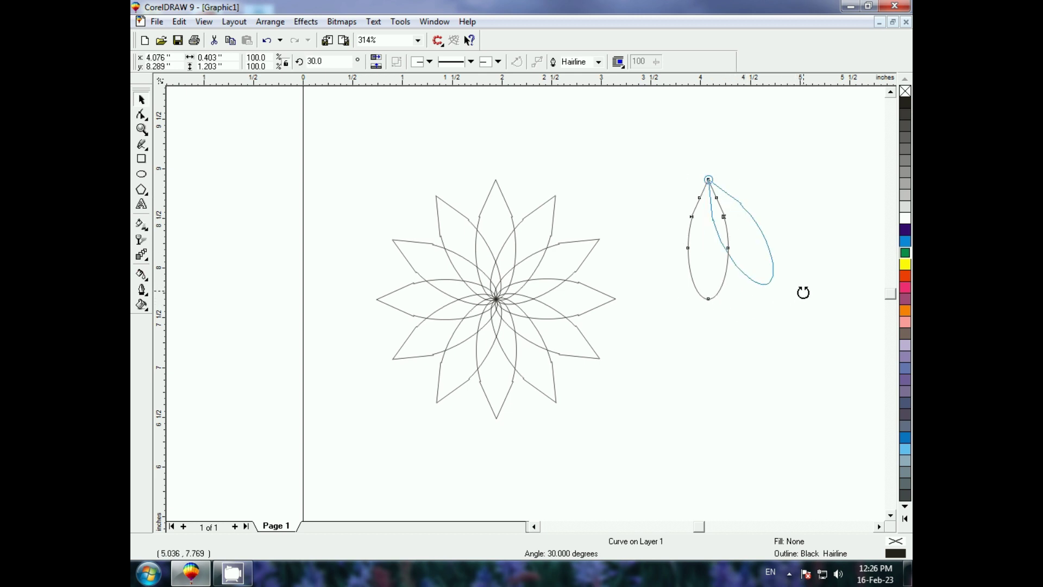
{"action": "key", "text": "ctrl+r"}
{"action": "key", "text": "ctrl+r"}
{"action": "key", "text": "ctrl+r"}
{"action": "key", "text": "ctrl+r"}
{"action": "key", "text": "ctrl+r"}
{"action": "key", "text": "ctrl+r"}
{"action": "key", "text": "ctrl+r"}
{"action": "key", "text": "ctrl+r"}
{"action": "key", "text": "ctrl+r"}
{"action": "key", "text": "ctrl+r"}
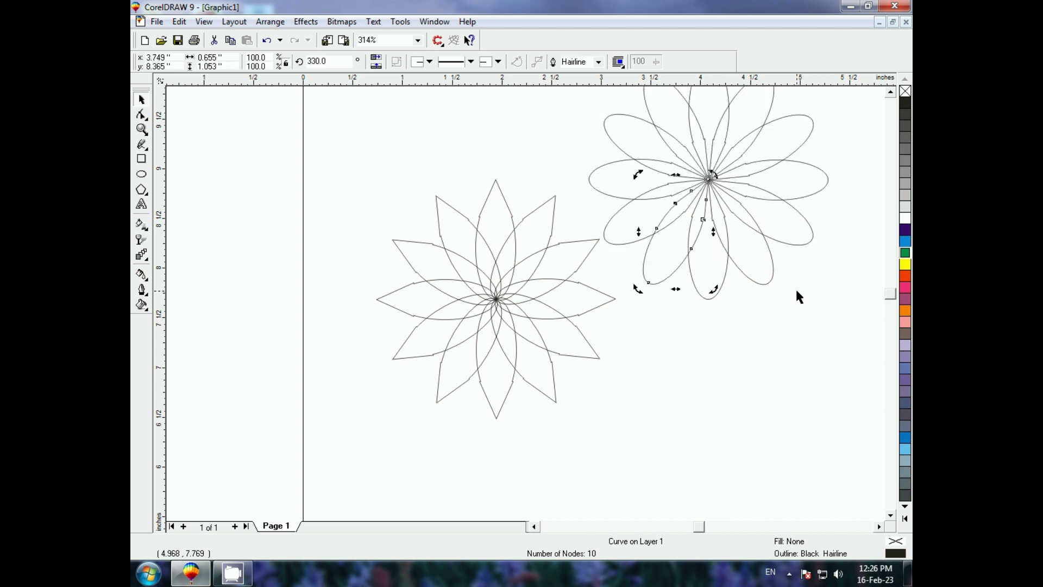
{"action": "scroll", "coordinate": [796, 288], "scroll_direction": "down", "scroll_amount": 1}
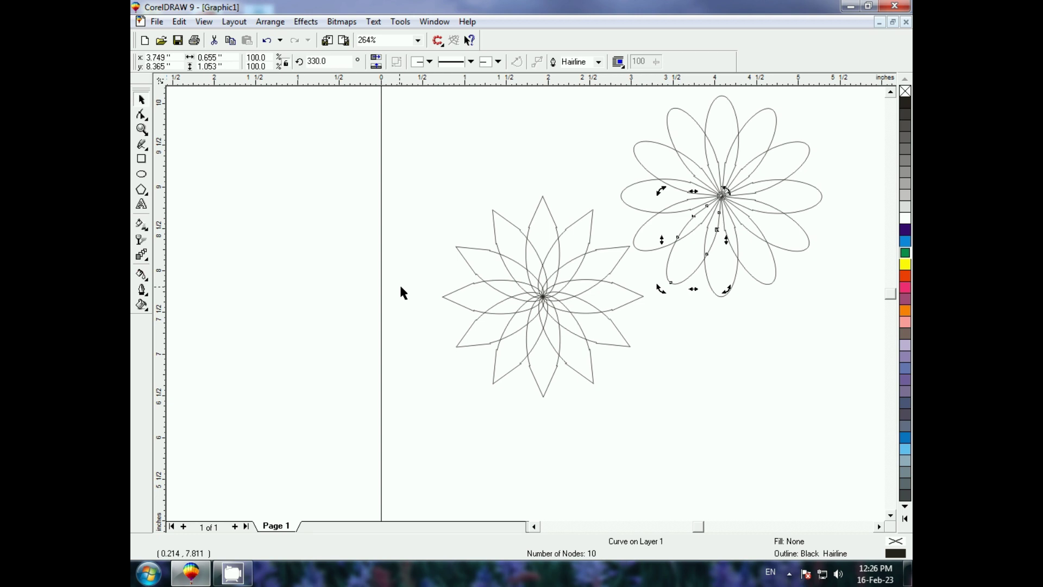
- Fill the first flower's twelve leaves yellow and combine them into one shape
{"action": "left_click_drag", "start_coordinate": [370, 156], "coordinate": [650, 380]}
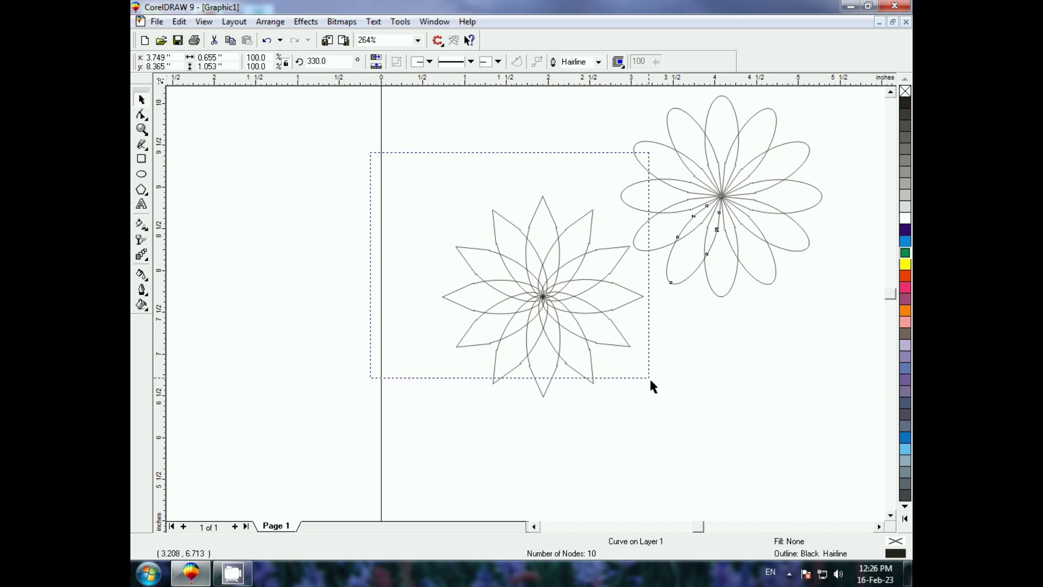
{"action": "left_click", "coordinate": [905, 264]}
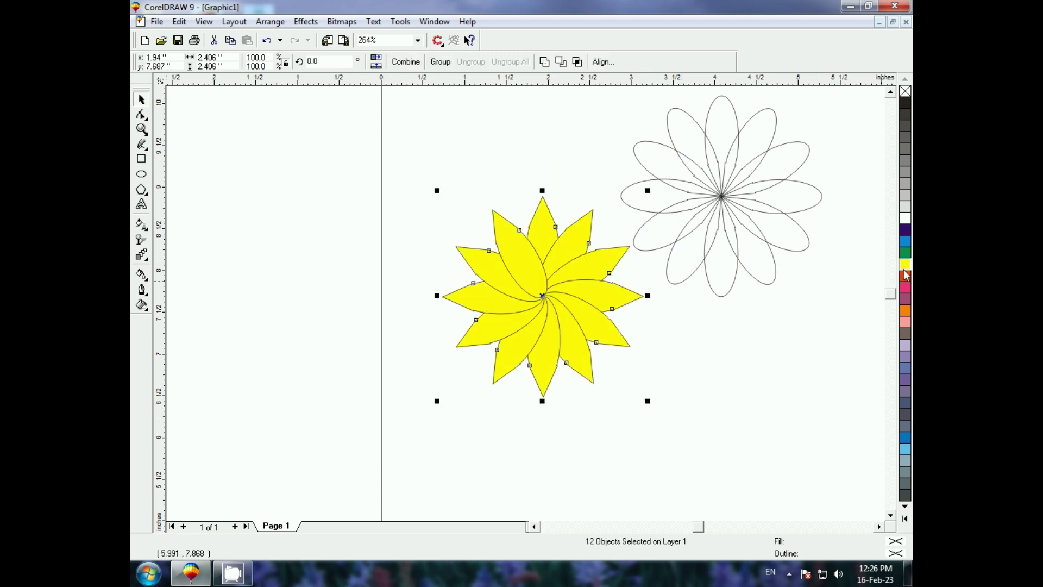
{"action": "key", "text": "ctrl+l"}
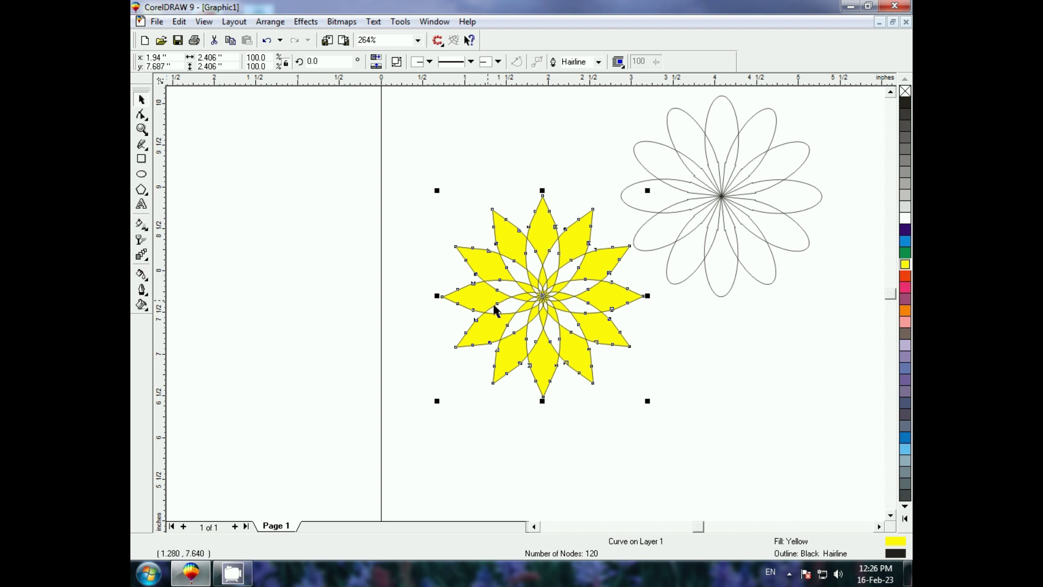
{"action": "left_click", "coordinate": [553, 320]}
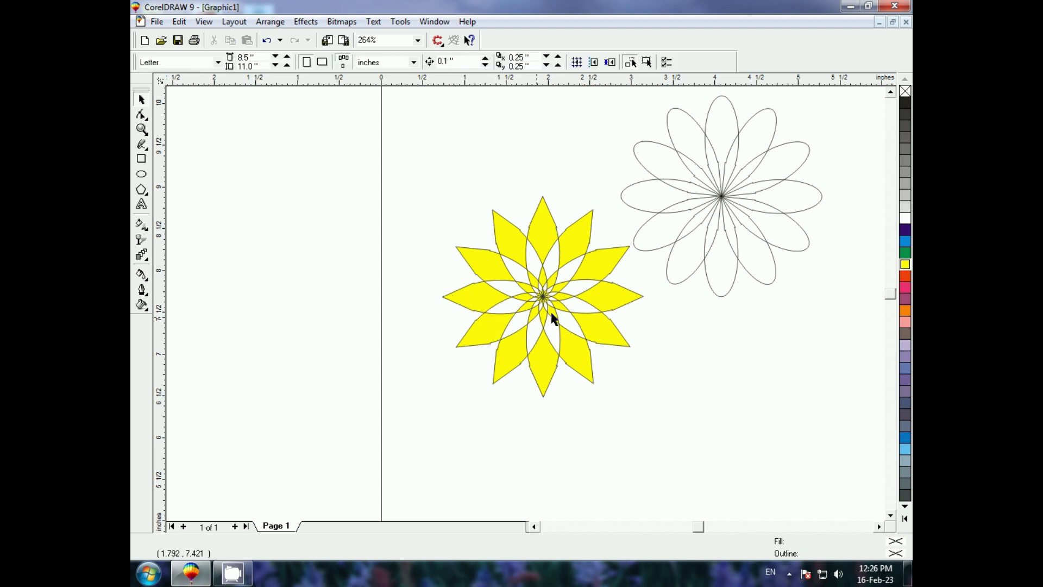
{"action": "left_click", "coordinate": [904, 277]}
{"action": "left_click", "coordinate": [550, 344]}
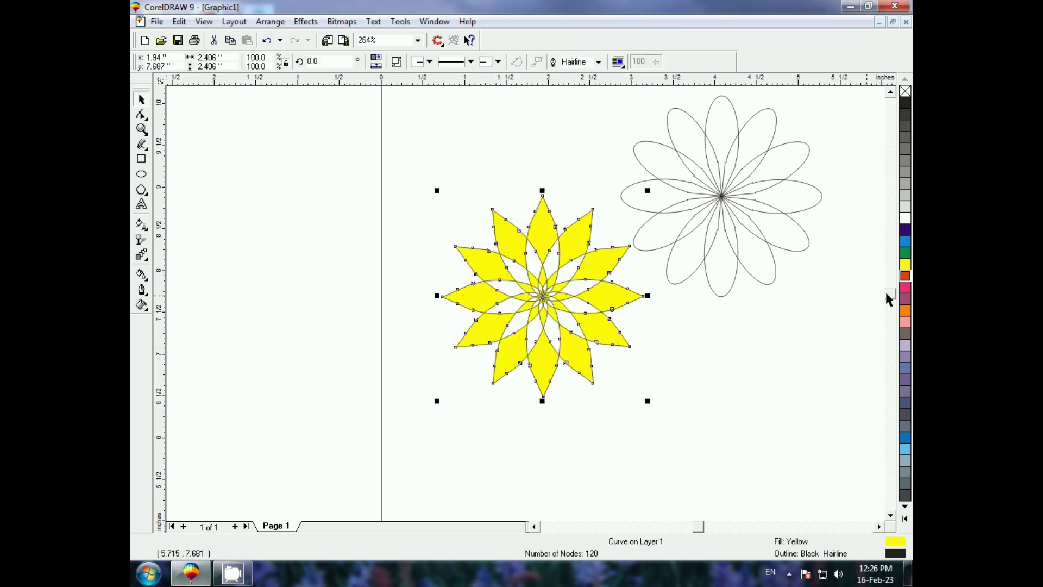
- Fill the star flower orange-red with a red outline and move it left
{"action": "left_click", "coordinate": [904, 275]}
{"action": "right_click", "coordinate": [904, 276]}
{"action": "left_click", "coordinate": [637, 348]}
{"action": "left_click_drag", "start_coordinate": [562, 365], "coordinate": [430, 381]}
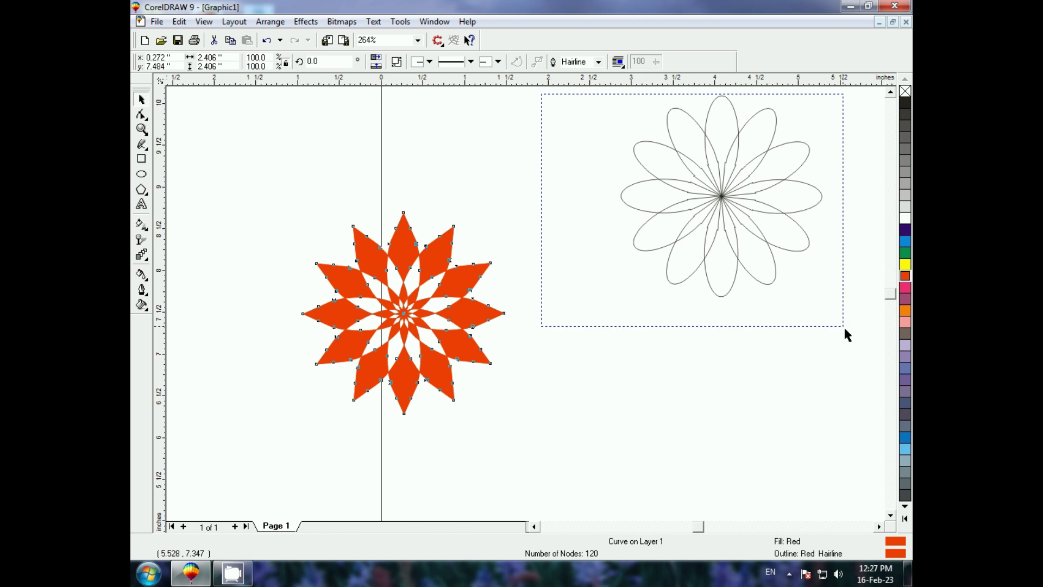
- Fill the outline flower's petals pink, combine them, and move it beside the red flower
{"action": "left_click_drag", "start_coordinate": [687, 193], "coordinate": [845, 326]}
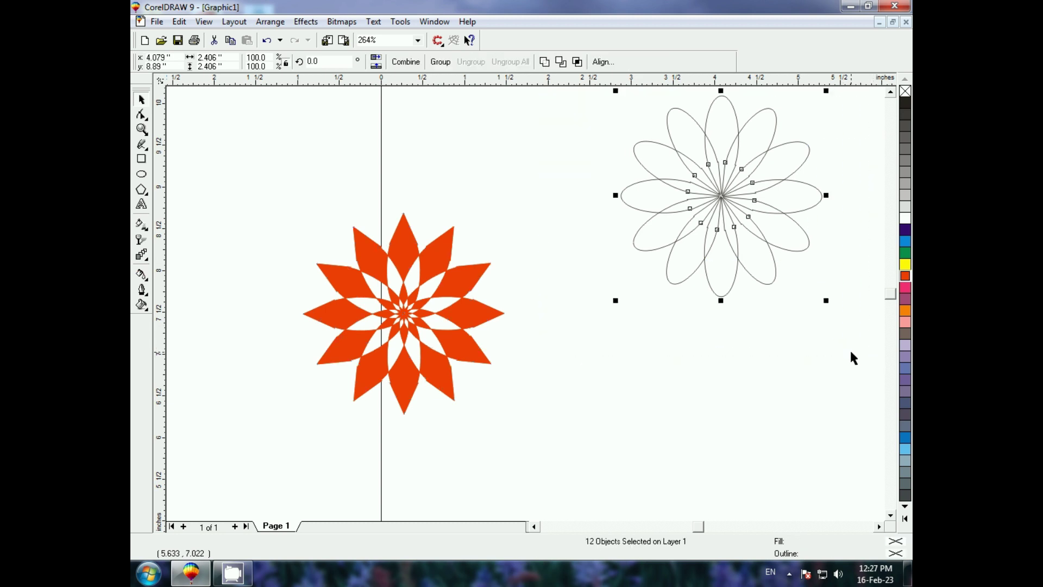
{"action": "left_click", "coordinate": [905, 288]}
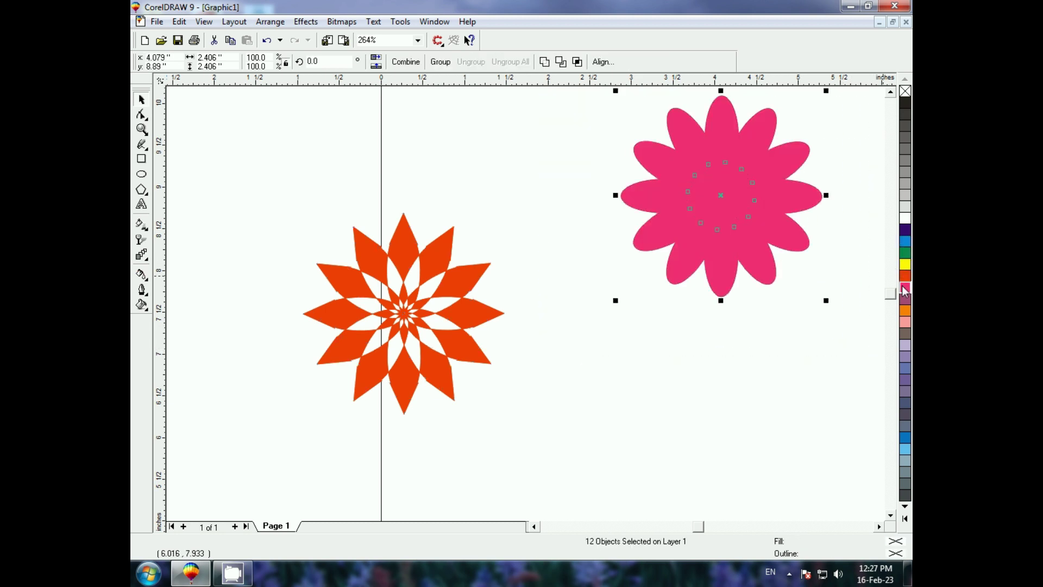
{"action": "key", "text": "ctrl+l"}
{"action": "left_click", "coordinate": [725, 337]}
{"action": "mouse_move", "coordinate": [719, 276]}
{"action": "left_mouse_down"}
{"action": "mouse_move", "coordinate": [677, 368]}
{"action": "mouse_move", "coordinate": [588, 374]}
{"action": "left_mouse_up"}
- Select both flowers and delete them to clear the page
{"action": "left_click", "coordinate": [605, 440]}
{"action": "left_click", "coordinate": [588, 381]}
{"action": "left_click", "coordinate": [548, 452]}
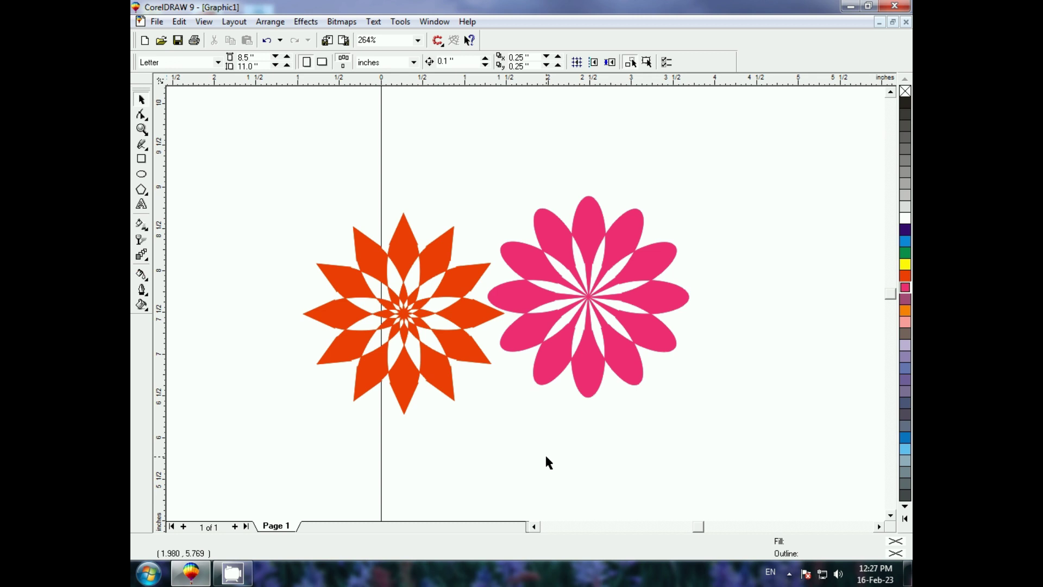
{"action": "left_click_drag", "start_coordinate": [263, 172], "coordinate": [724, 460]}
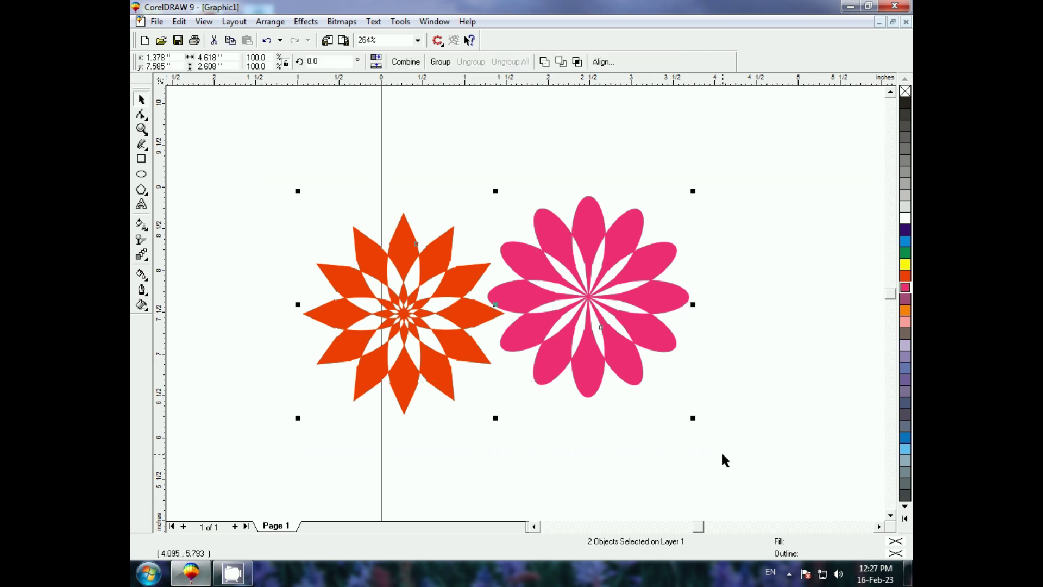
{"action": "key", "text": "Delete"}
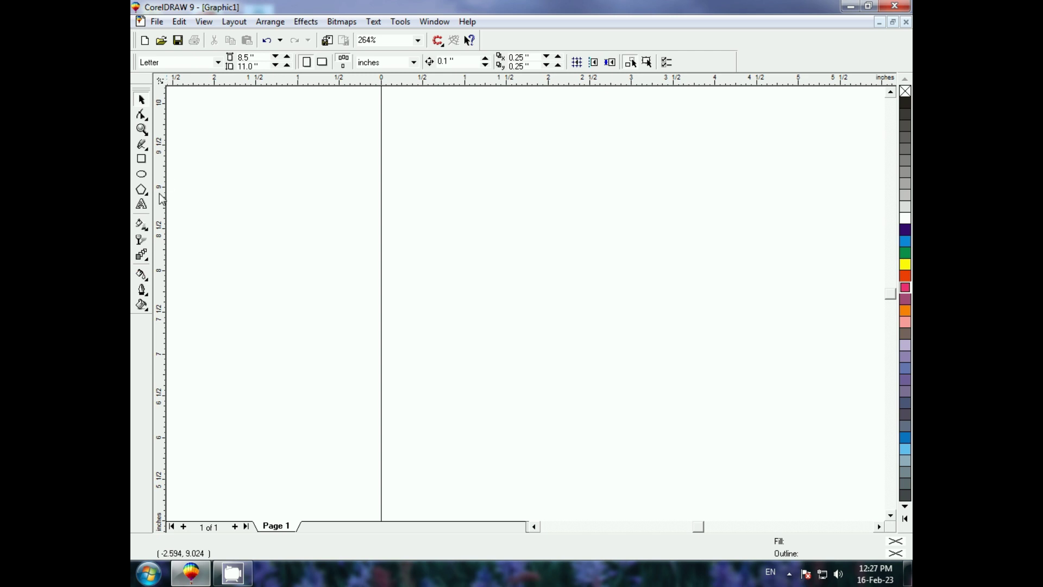
- Draw a wide flat ellipse and set its rotation centre to its bottom node
{"action": "left_click", "coordinate": [142, 174]}
{"action": "left_click_drag", "start_coordinate": [469, 185], "coordinate": [702, 242]}
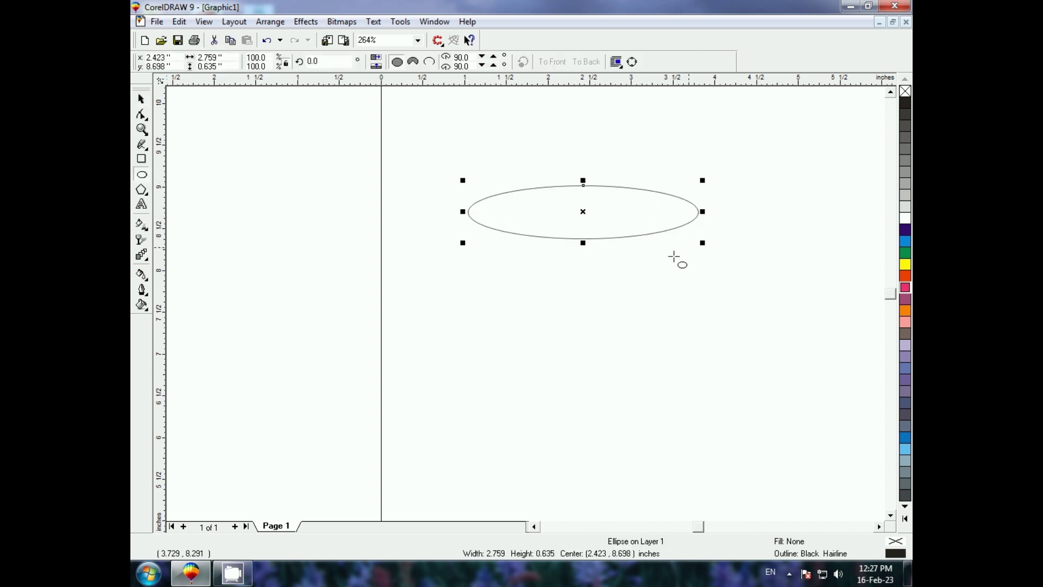
{"action": "left_click", "coordinate": [582, 212]}
{"action": "left_click_drag", "start_coordinate": [583, 212], "coordinate": [700, 212]}
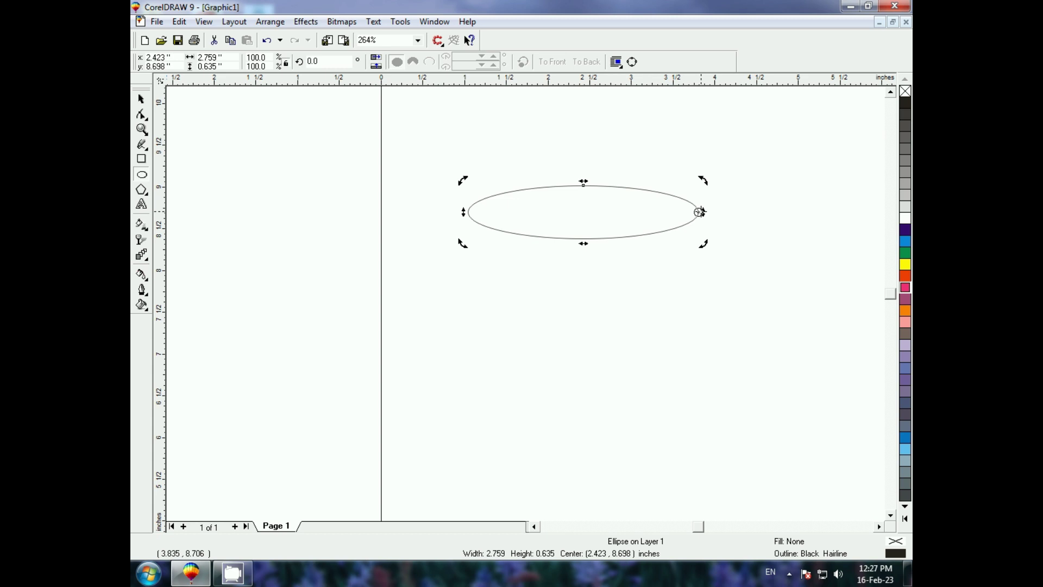
{"action": "left_click_drag", "start_coordinate": [686, 218], "coordinate": [586, 242]}
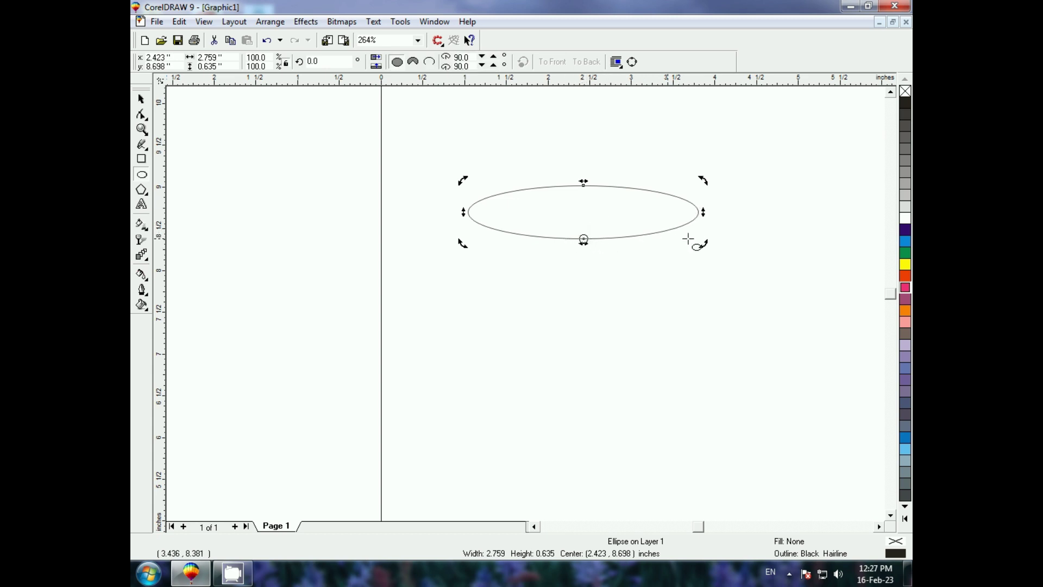
- Rotate-copy the ellipse about that point and repeat until twelve copies form an even ring
{"action": "left_click_drag", "start_coordinate": [704, 243], "coordinate": [673, 308]}
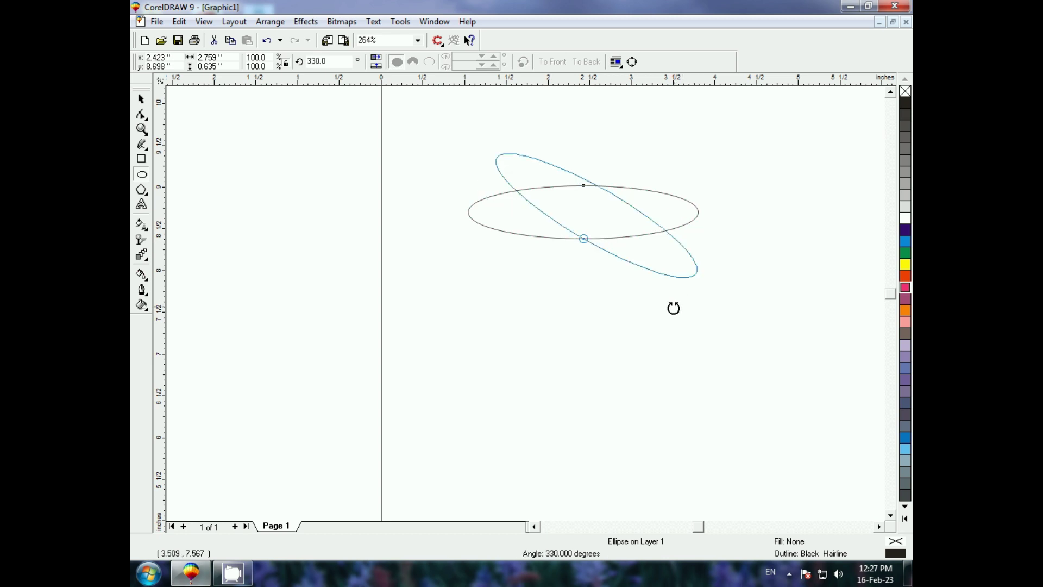
{"action": "left_click_drag", "start_coordinate": [673, 308], "coordinate": [673, 308]}
{"action": "key", "text": "ctrl+r"}
{"action": "key", "text": "ctrl+r"}
{"action": "key", "text": "ctrl+r"}
{"action": "key", "text": "ctrl+r"}
{"action": "key", "text": "ctrl+r"}
{"action": "key", "text": "ctrl+r"}
{"action": "key", "text": "ctrl+r"}
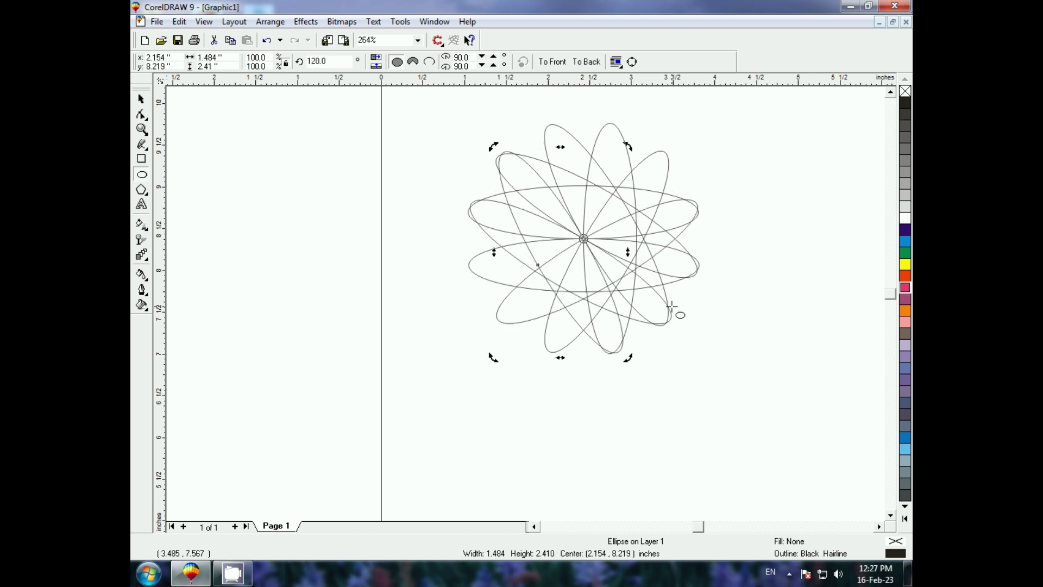
{"action": "key", "text": "ctrl+z"}
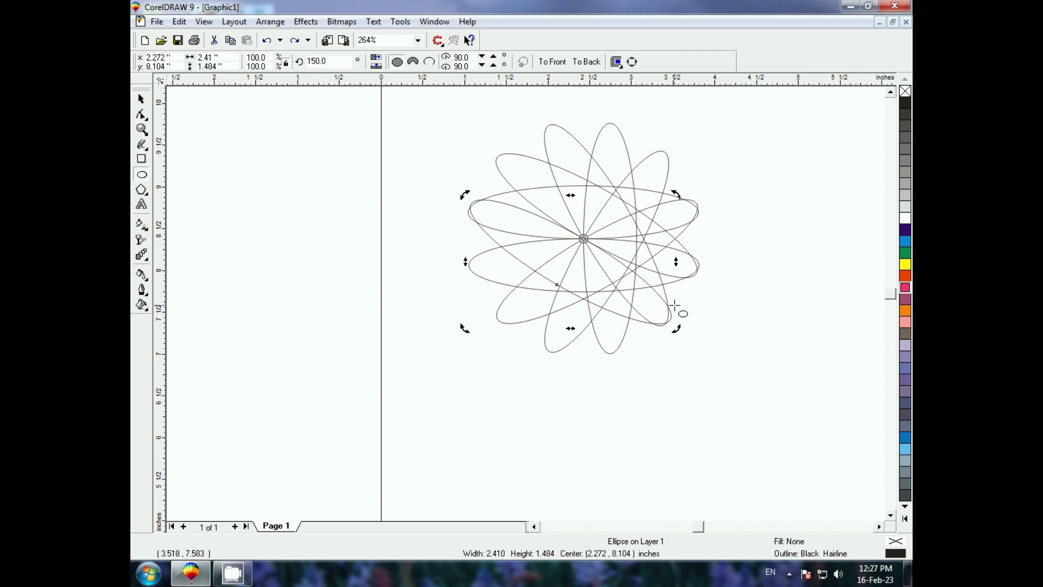
{"action": "key", "text": "ctrl+r"}
{"action": "key", "text": "ctrl+r"}
{"action": "key", "text": "ctrl+r"}
{"action": "key", "text": "ctrl+r"}
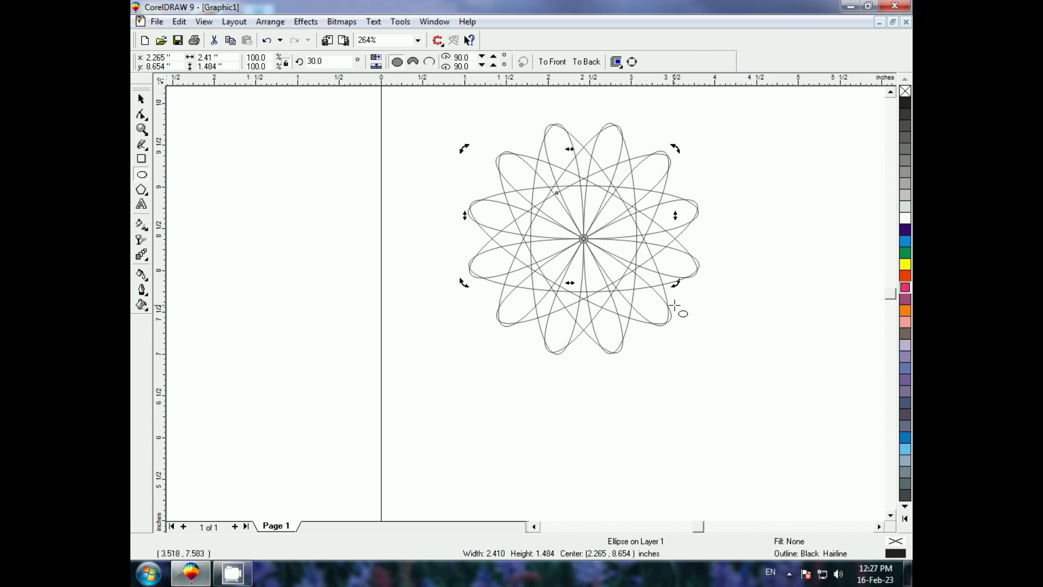
{"action": "key", "text": "ctrl+r"}
{"action": "key", "text": "ctrl+z"}
{"action": "left_click", "coordinate": [423, 174]}
{"action": "key", "text": "space"}
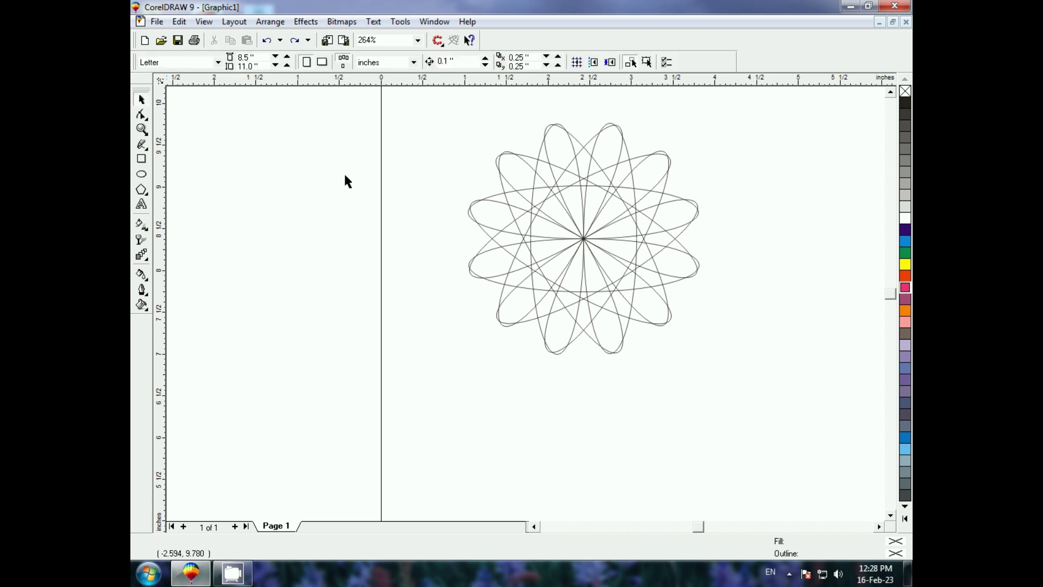
- Fill all twelve ellipses blue and combine them into one curve with Ctrl+L
{"action": "mouse_move", "coordinate": [405, 105]}
{"action": "left_mouse_down"}
{"action": "mouse_move", "coordinate": [732, 386]}
{"action": "mouse_move", "coordinate": [801, 425]}
{"action": "left_mouse_up"}
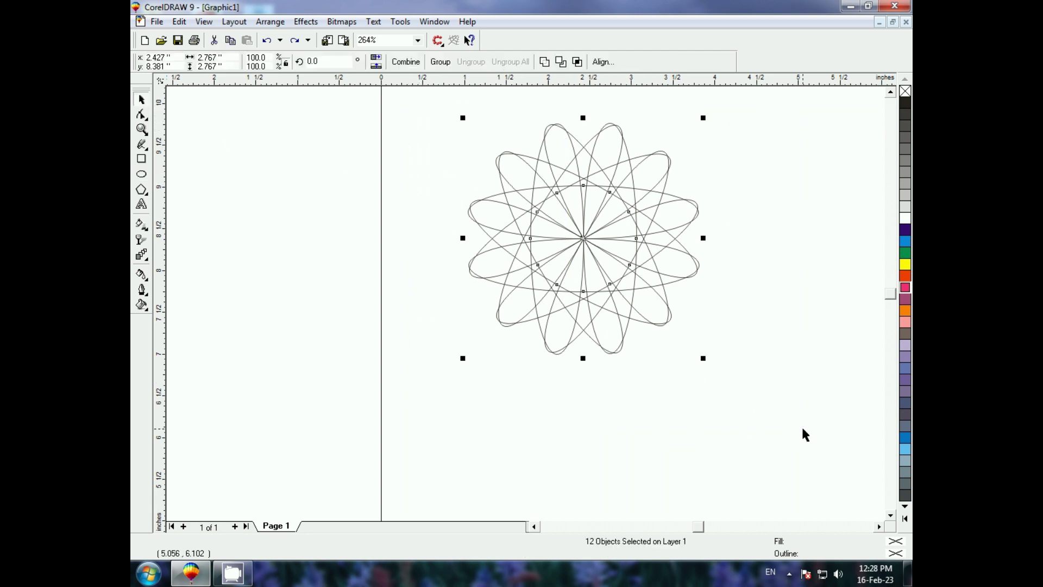
{"action": "left_click", "coordinate": [905, 244]}
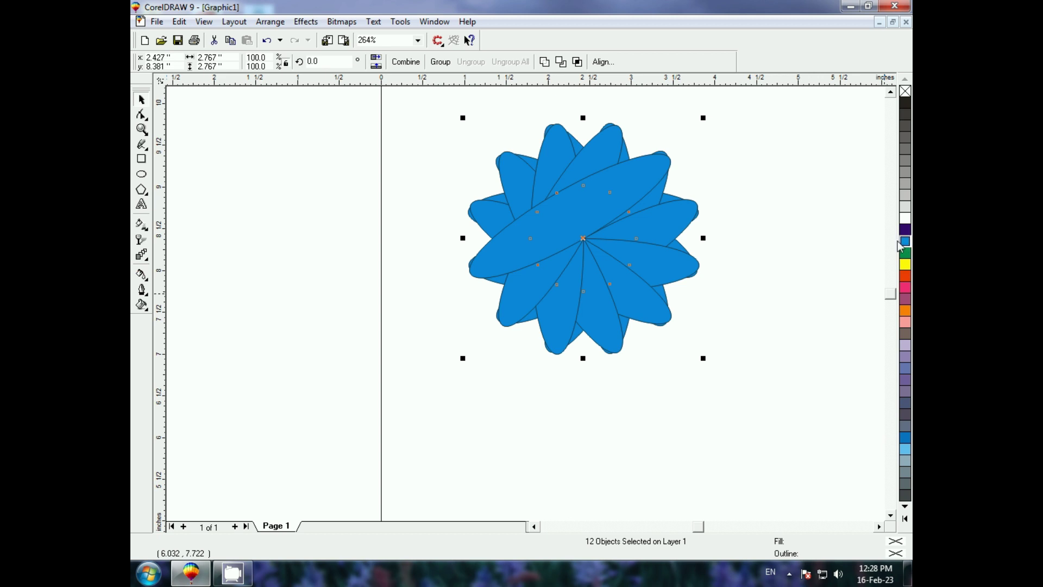
{"action": "key", "text": "ctrl+l"}
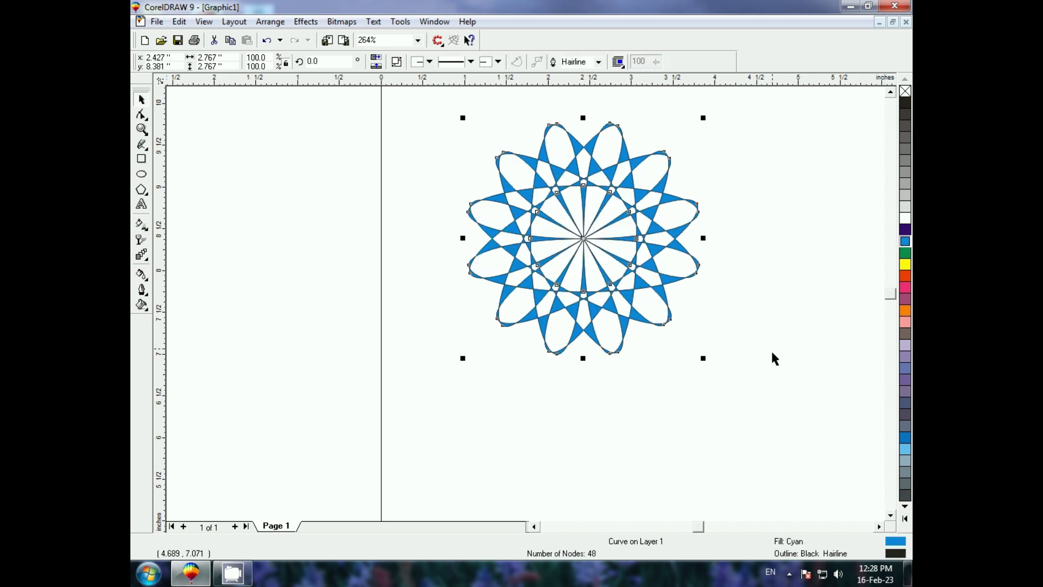
{"action": "left_click", "coordinate": [762, 383]}
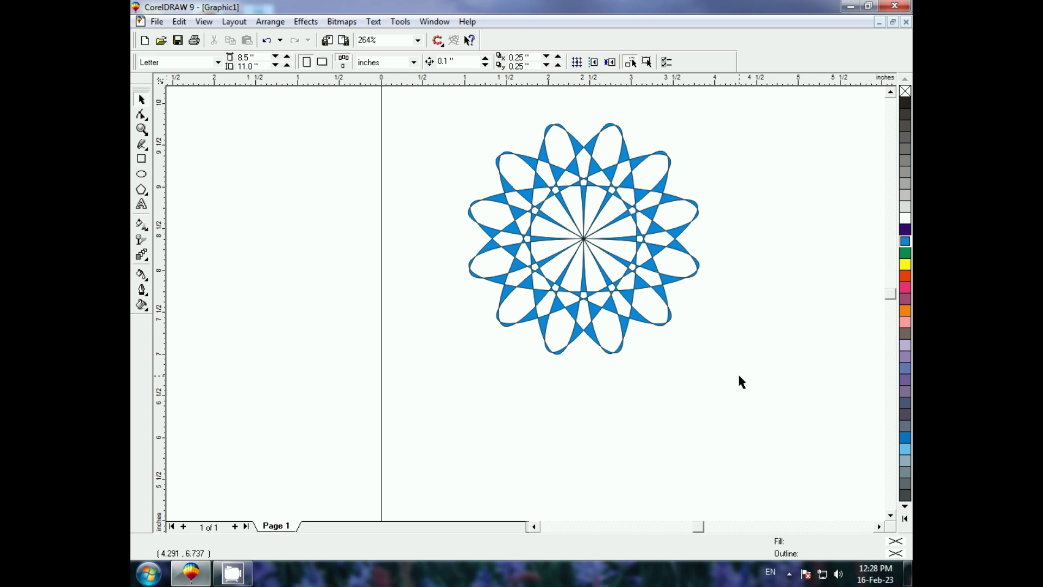
{"action": "left_click", "coordinate": [141, 175]}
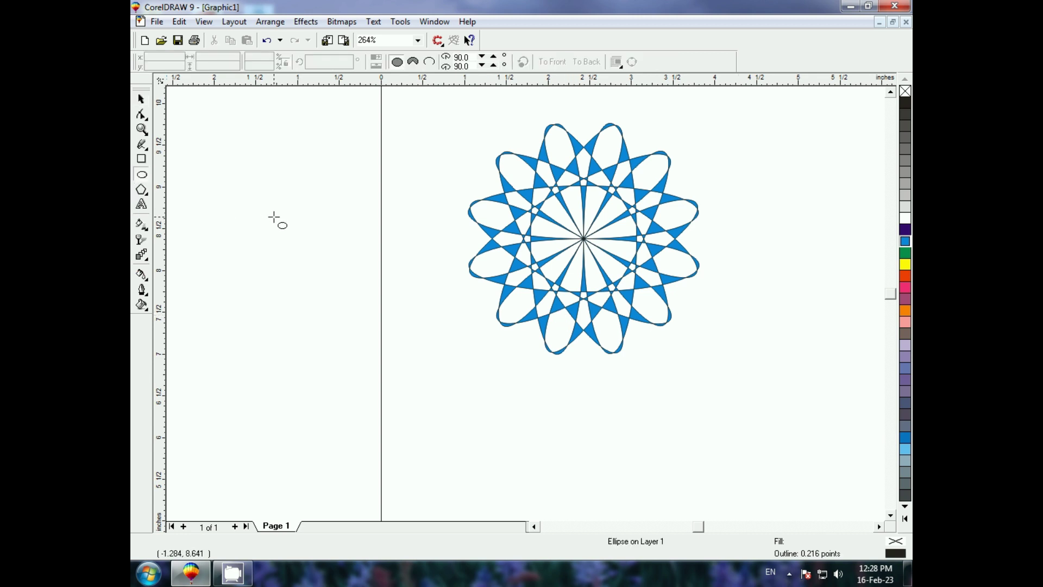
- Draw a perfect circle with the Ellipse tool beside the blue pattern
{"action": "left_click_drag", "start_coordinate": [274, 218], "coordinate": [329, 349]}
{"action": "key", "text": "ctrl"}
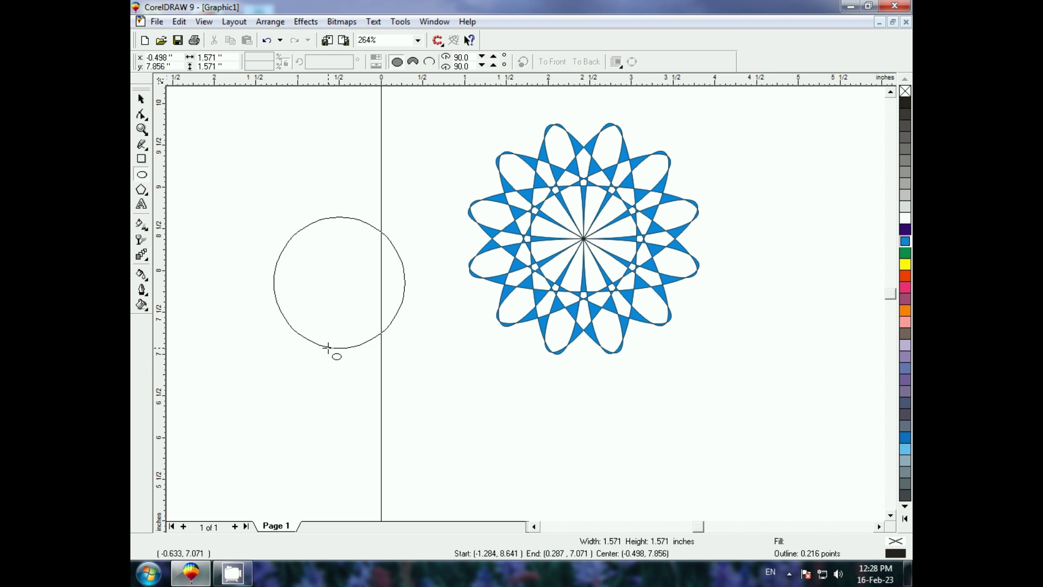
{"action": "key", "text": "space"}
{"action": "left_click", "coordinate": [337, 282]}
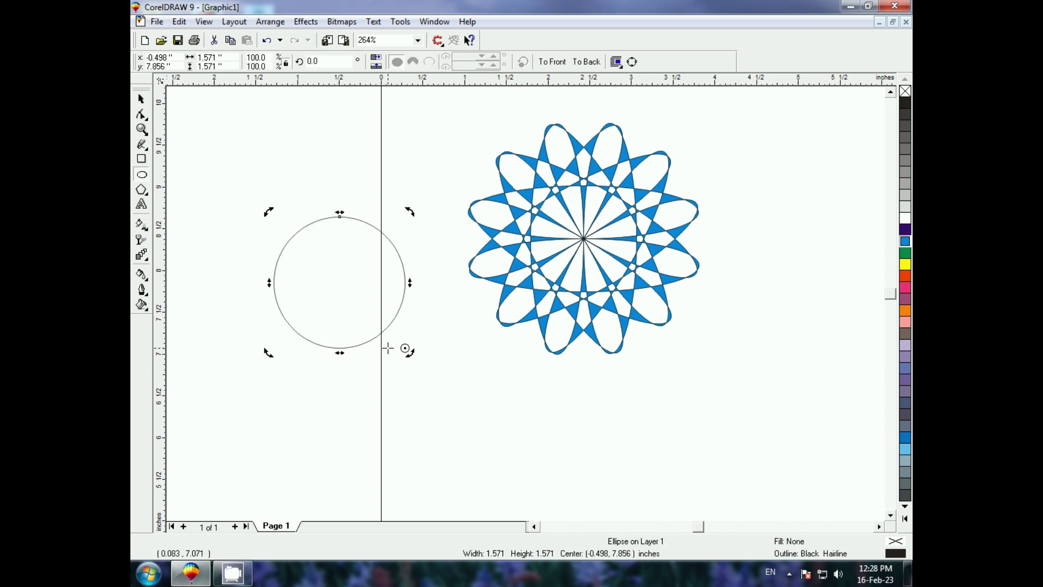
{"action": "key", "text": "space"}
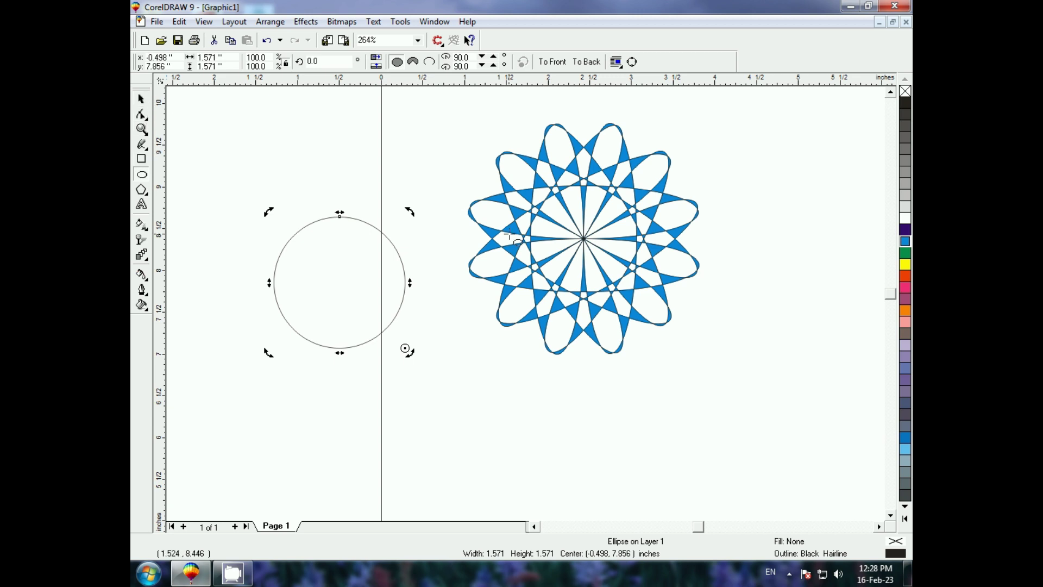
{"action": "key", "text": "Escape"}
- Delete the blue ellipse pattern and move the circle right into its place
{"action": "left_click", "coordinate": [141, 99]}
{"action": "left_click", "coordinate": [547, 259]}
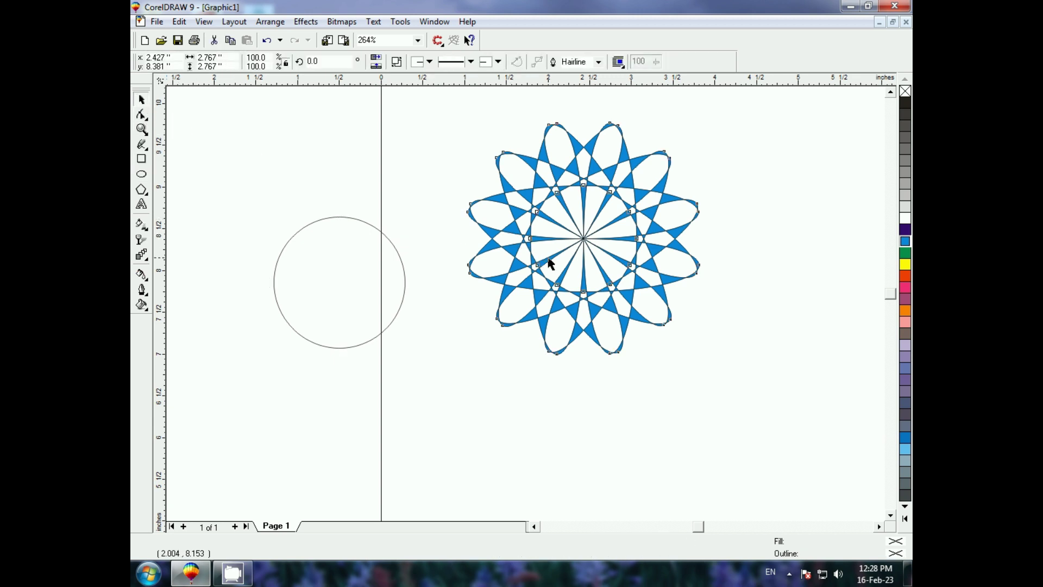
{"action": "key", "text": "Delete"}
{"action": "left_click", "coordinate": [405, 282]}
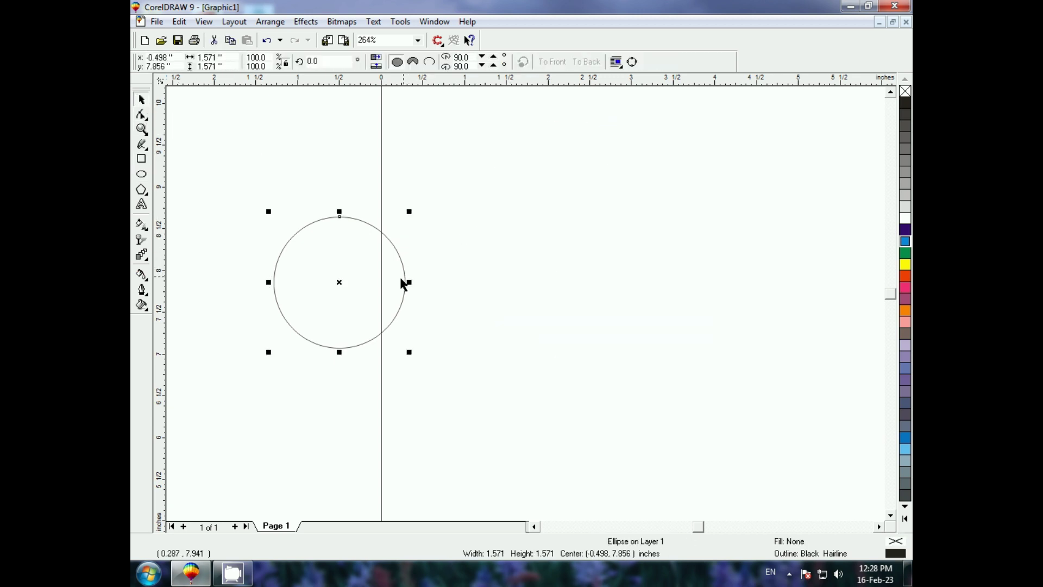
{"action": "left_click_drag", "start_coordinate": [337, 282], "coordinate": [563, 283]}
{"action": "key", "text": "Escape"}
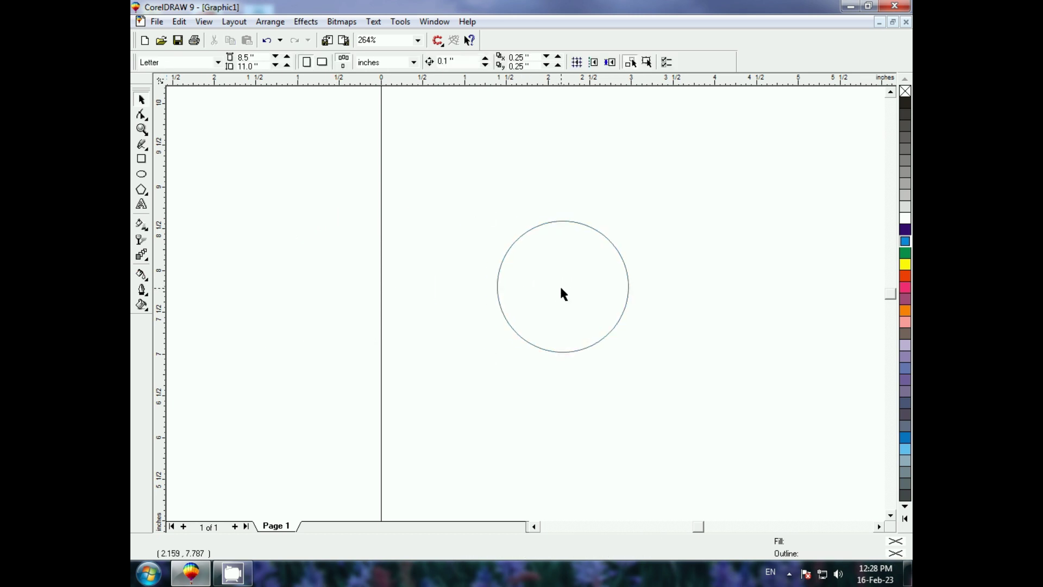
- Drop a rotated copy of the circle around a pivot below it
{"action": "left_click", "coordinate": [550, 221]}
{"action": "left_click", "coordinate": [553, 251]}
{"action": "left_click", "coordinate": [566, 352]}
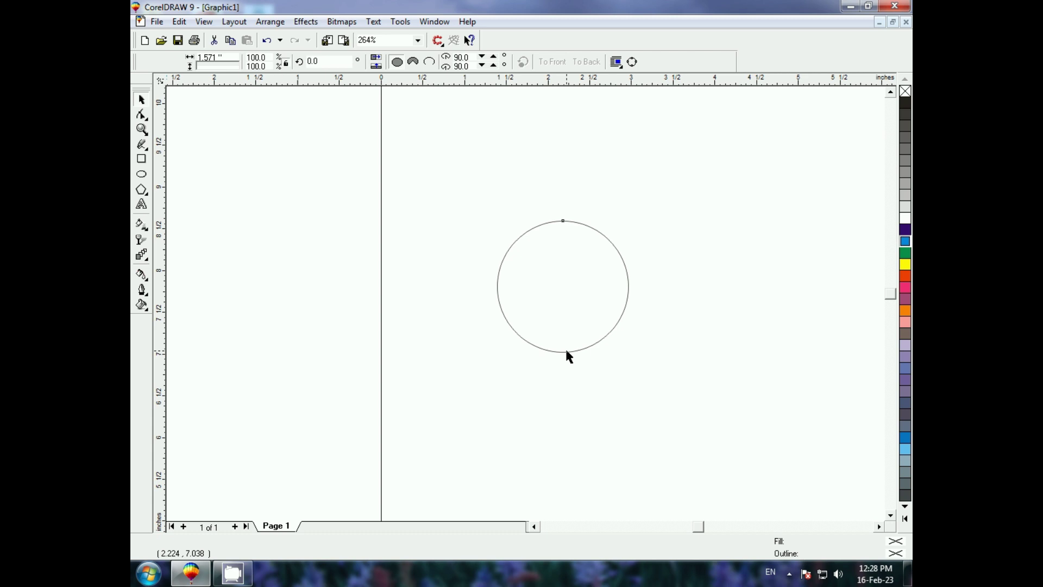
{"action": "left_click", "coordinate": [565, 352]}
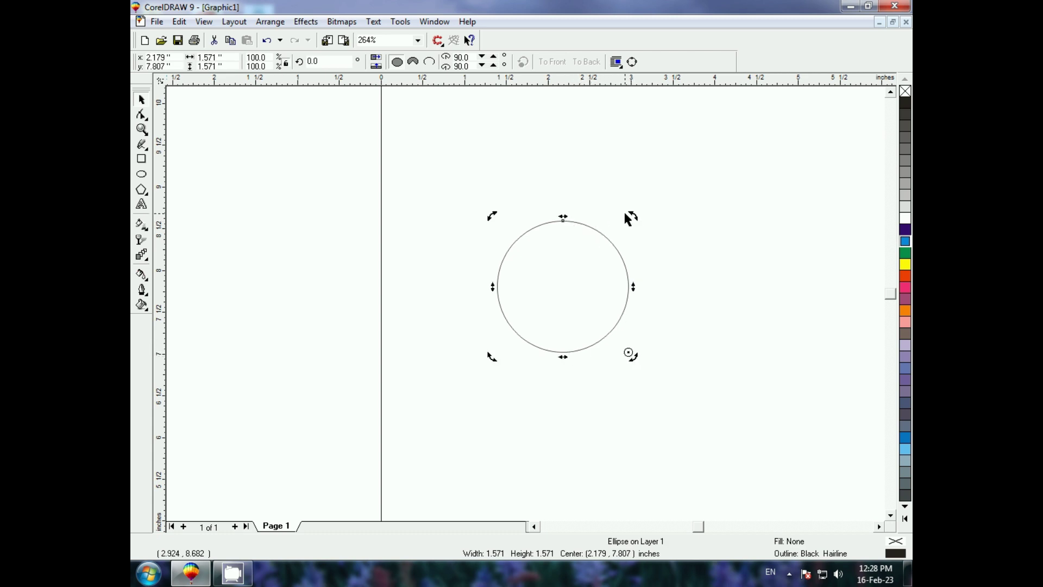
{"action": "mouse_move", "coordinate": [632, 216]}
{"action": "left_mouse_down"}
{"action": "mouse_move", "coordinate": [710, 261]}
{"action": "mouse_move", "coordinate": [679, 251]}
{"action": "left_mouse_up"}
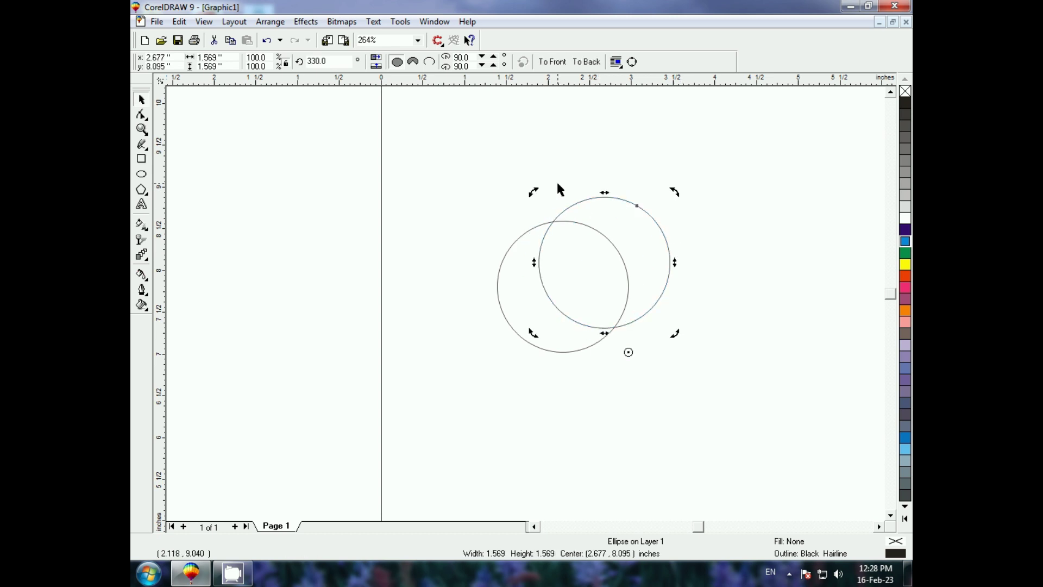
- Repeat the rotated copy with Ctrl+R until twelve circles form a rosette
{"action": "key", "text": "ctrl+r"}
{"action": "key", "text": "ctrl+r"}
{"action": "key", "text": "ctrl+r"}
{"action": "key", "text": "ctrl+r"}
{"action": "key", "text": "ctrl+r"}
{"action": "key", "text": "ctrl+r"}
{"action": "key", "text": "ctrl+r"}
{"action": "key", "text": "ctrl+r"}
{"action": "key", "text": "ctrl+r"}
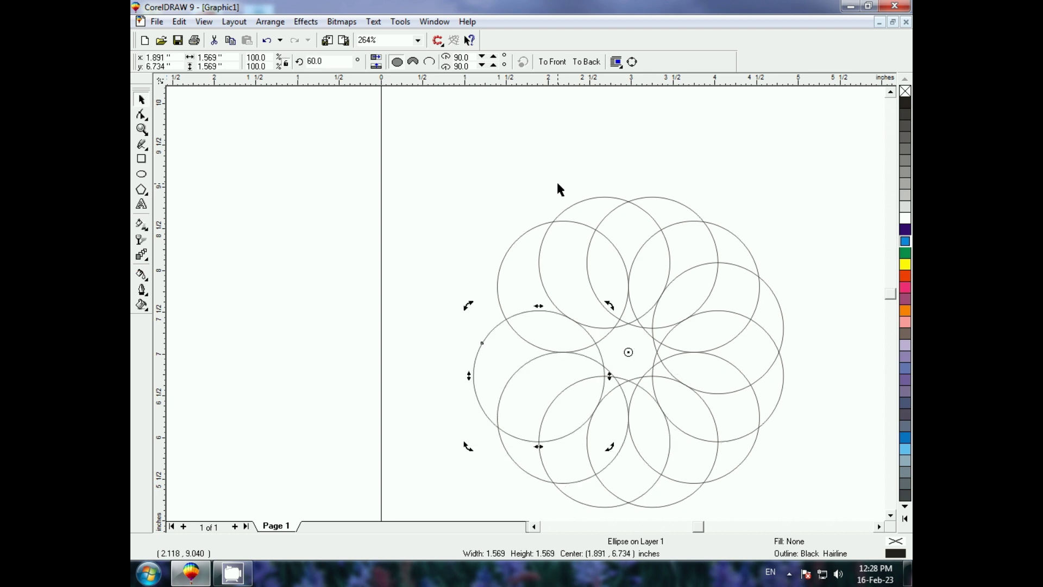
{"action": "key", "text": "ctrl+r"}
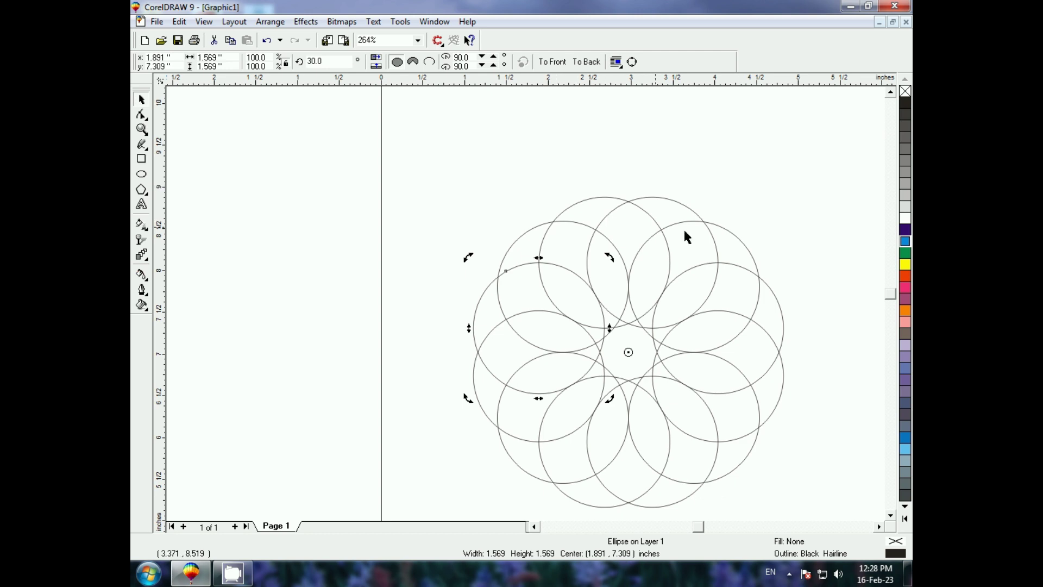
{"action": "scroll", "coordinate": [686, 431], "scroll_direction": "down", "scroll_amount": 1}
{"action": "left_click", "coordinate": [474, 348]}
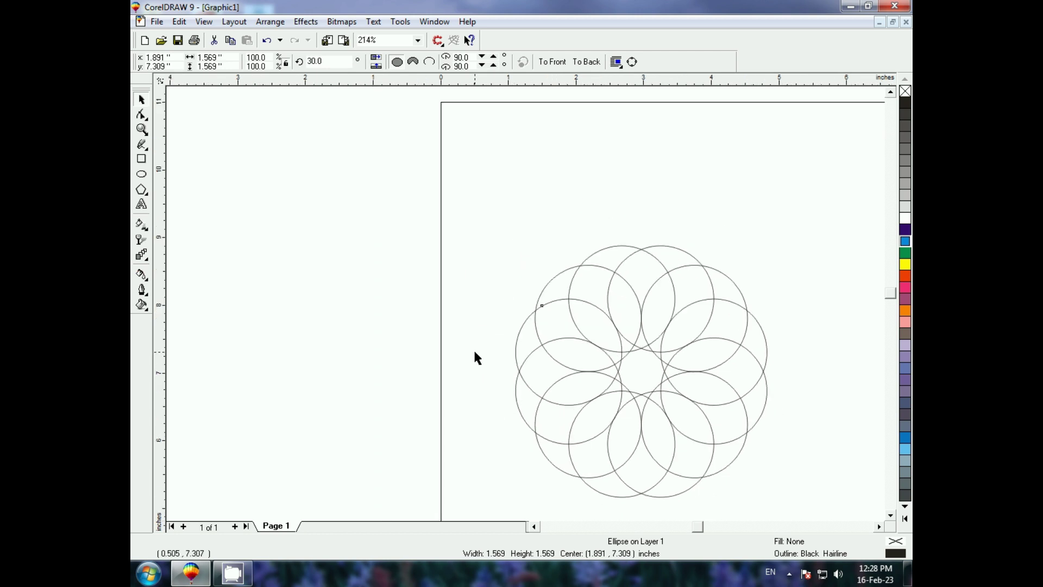
- Fill all twelve circles red and combine them into one curve
{"action": "left_click_drag", "start_coordinate": [461, 188], "coordinate": [807, 510]}
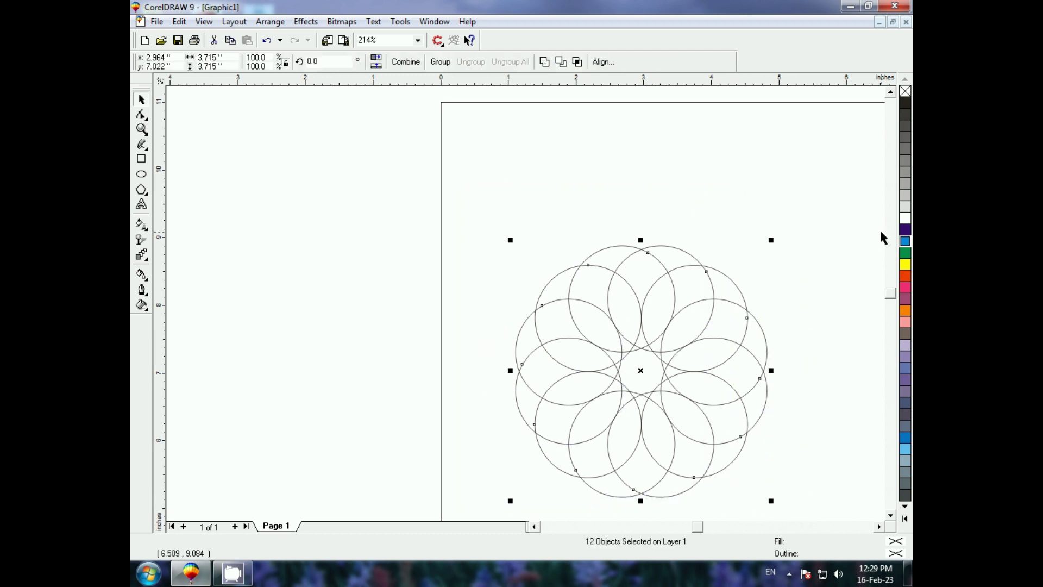
{"action": "left_click", "coordinate": [906, 277]}
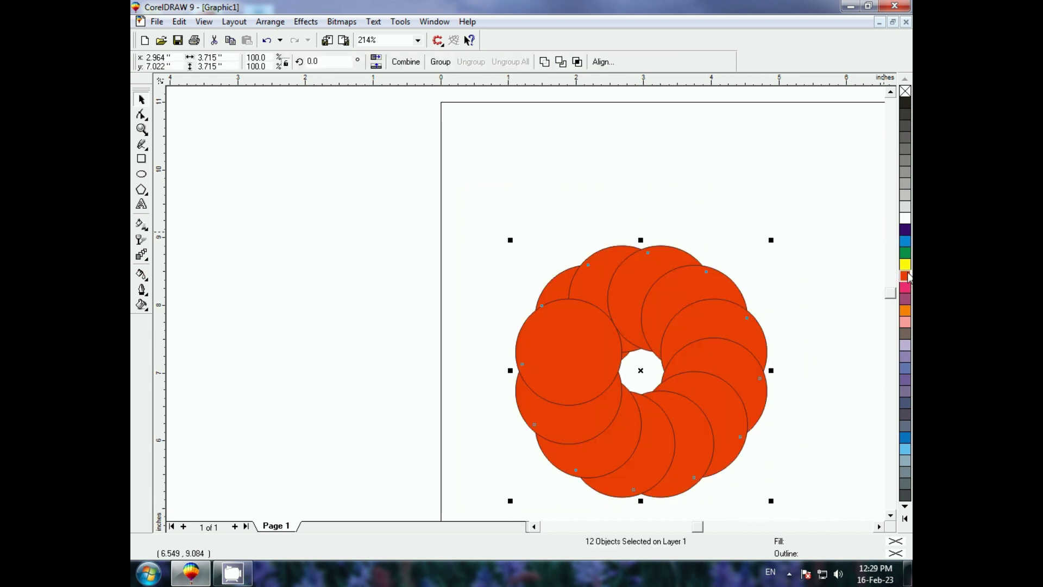
{"action": "key", "text": "ctrl+l"}
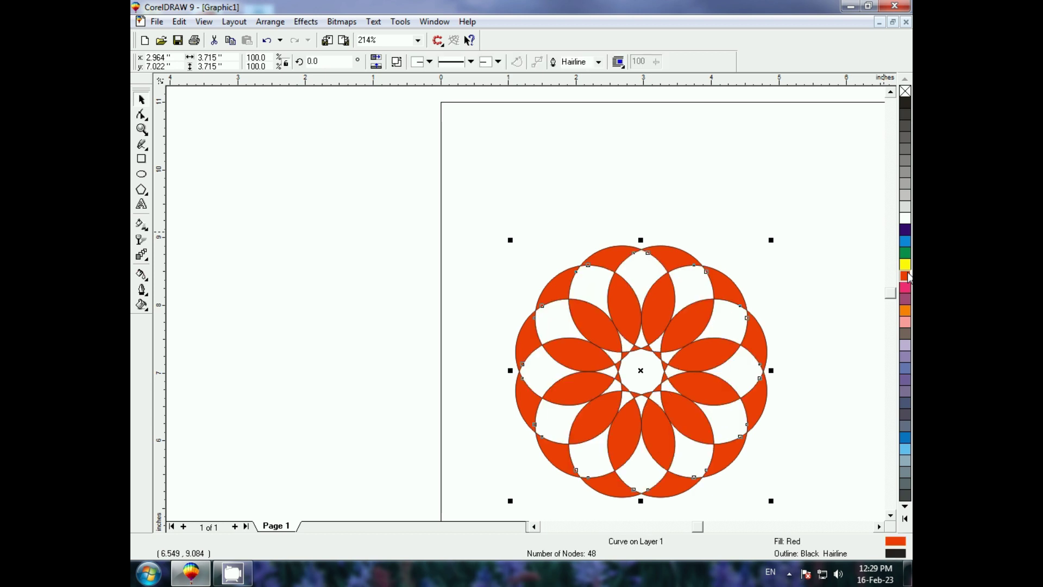
- Move the combined red rosette higher on the page and check its fill
{"action": "left_click", "coordinate": [601, 293]}
{"action": "left_click_drag", "start_coordinate": [671, 310], "coordinate": [675, 237]}
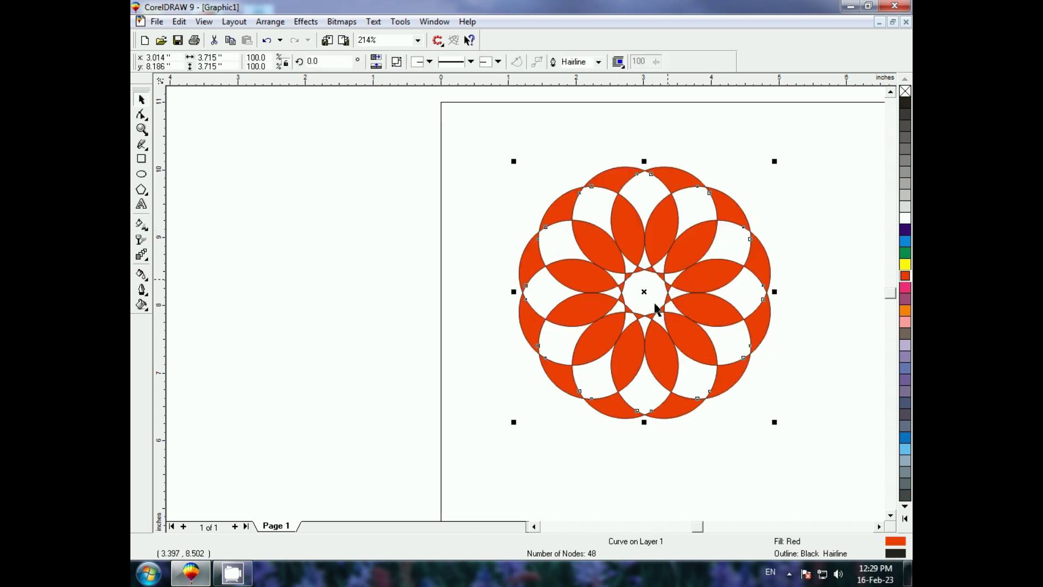
{"action": "left_click", "coordinate": [646, 477]}
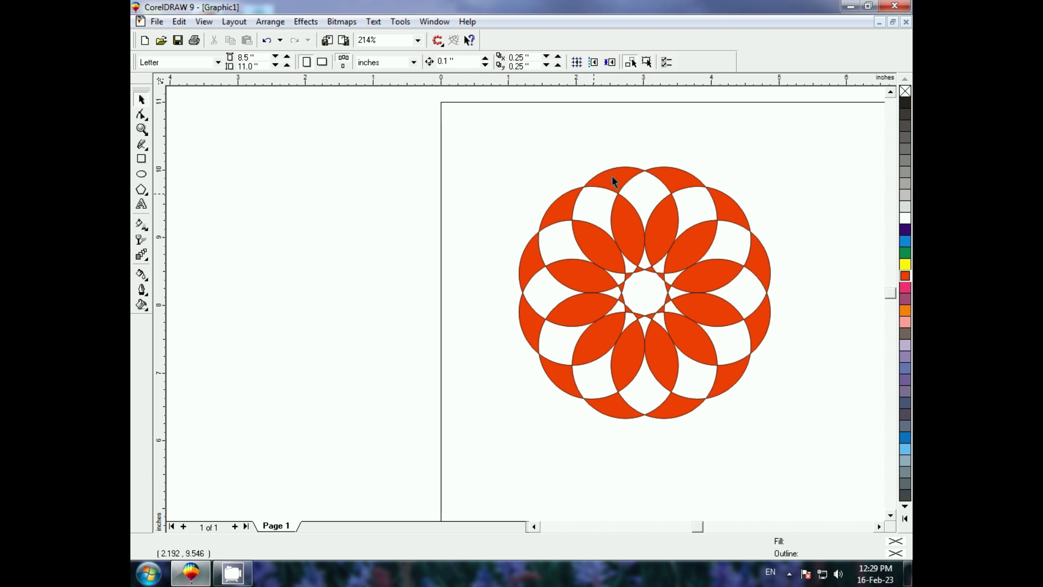
{"action": "left_click", "coordinate": [667, 384]}
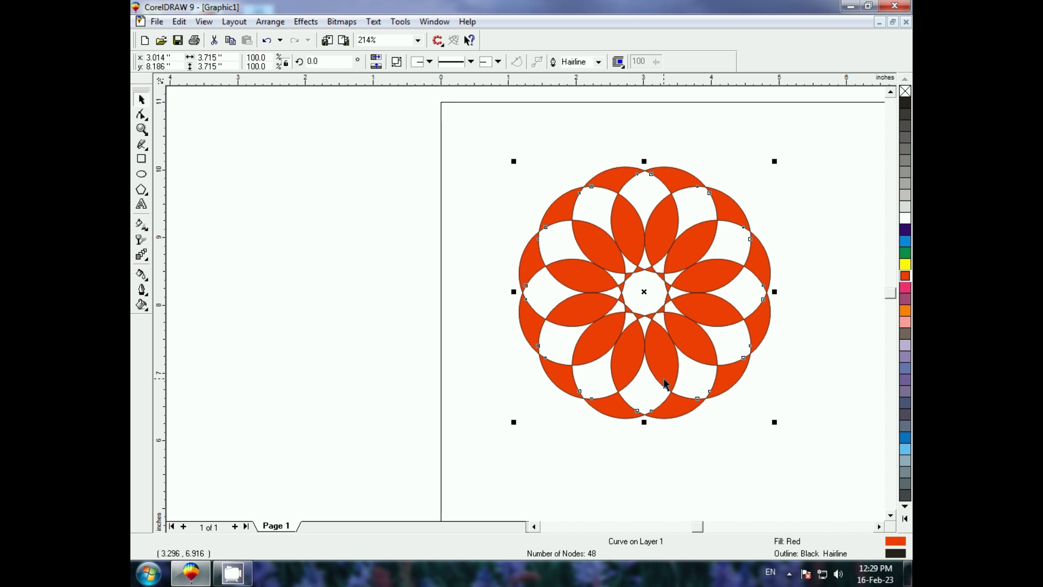
{"action": "left_click", "coordinate": [633, 492]}
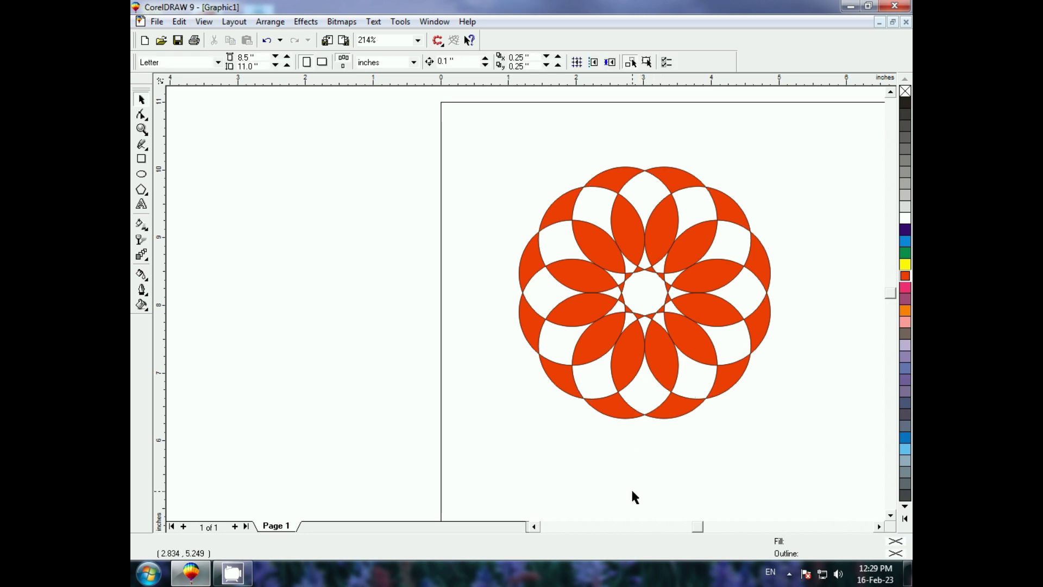